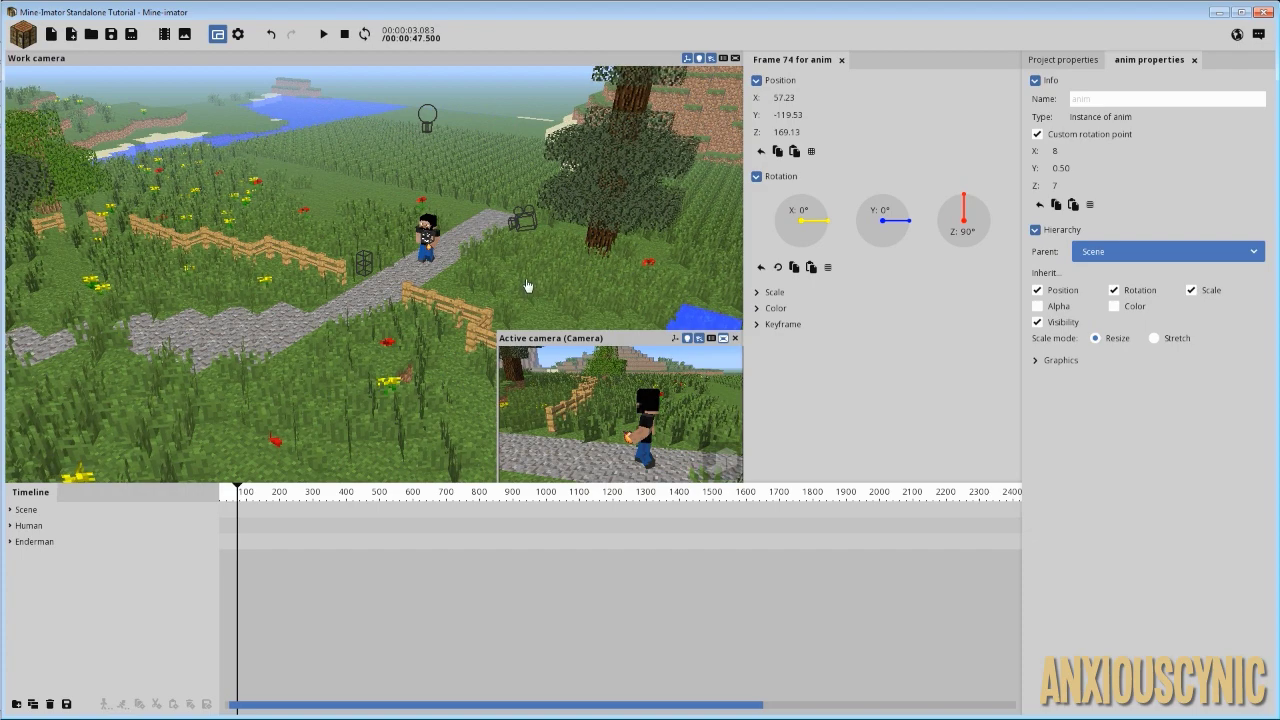
# Play the finished animation and replay it from frame 432 to examine the shots leading to the teleport.
pyautogui.moveTo(527, 287)
pyautogui.mouseDown(button='right')
pyautogui.moveTo(467, 262)
pyautogui.moveTo(520, 298)
pyautogui.mouseUp(button='right')
pyautogui.press('space')
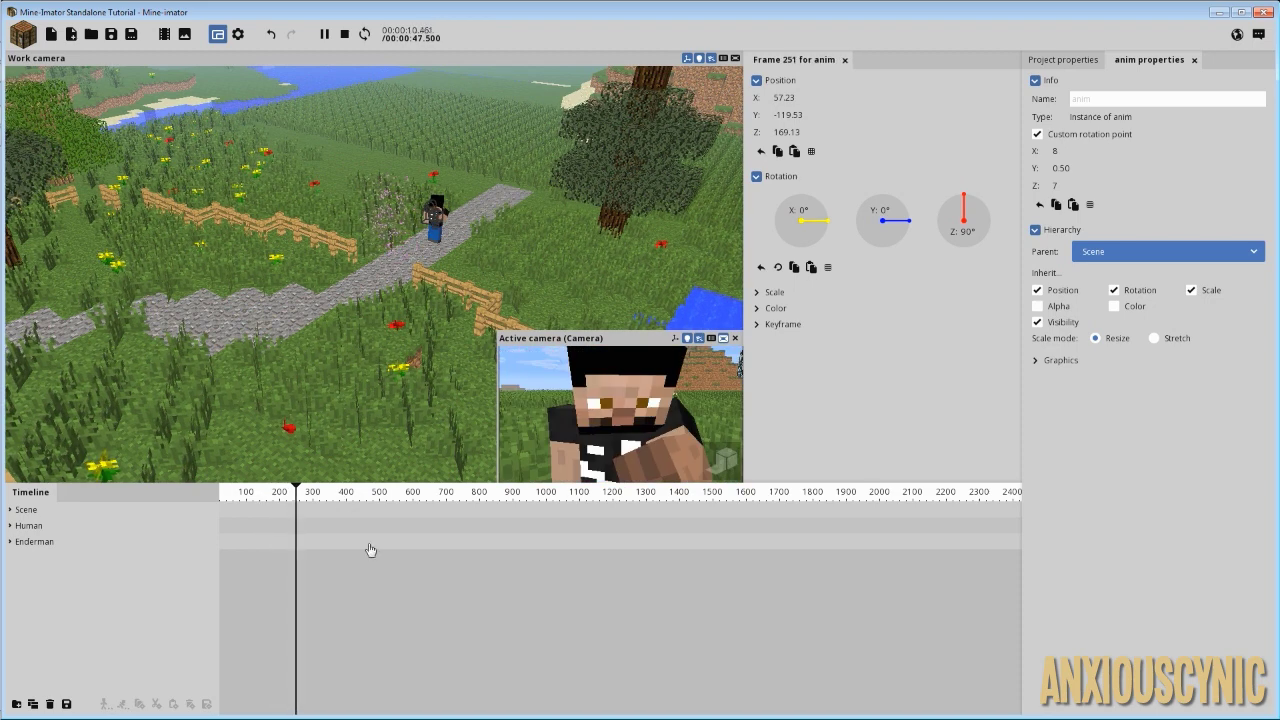
pyautogui.click(356, 500)
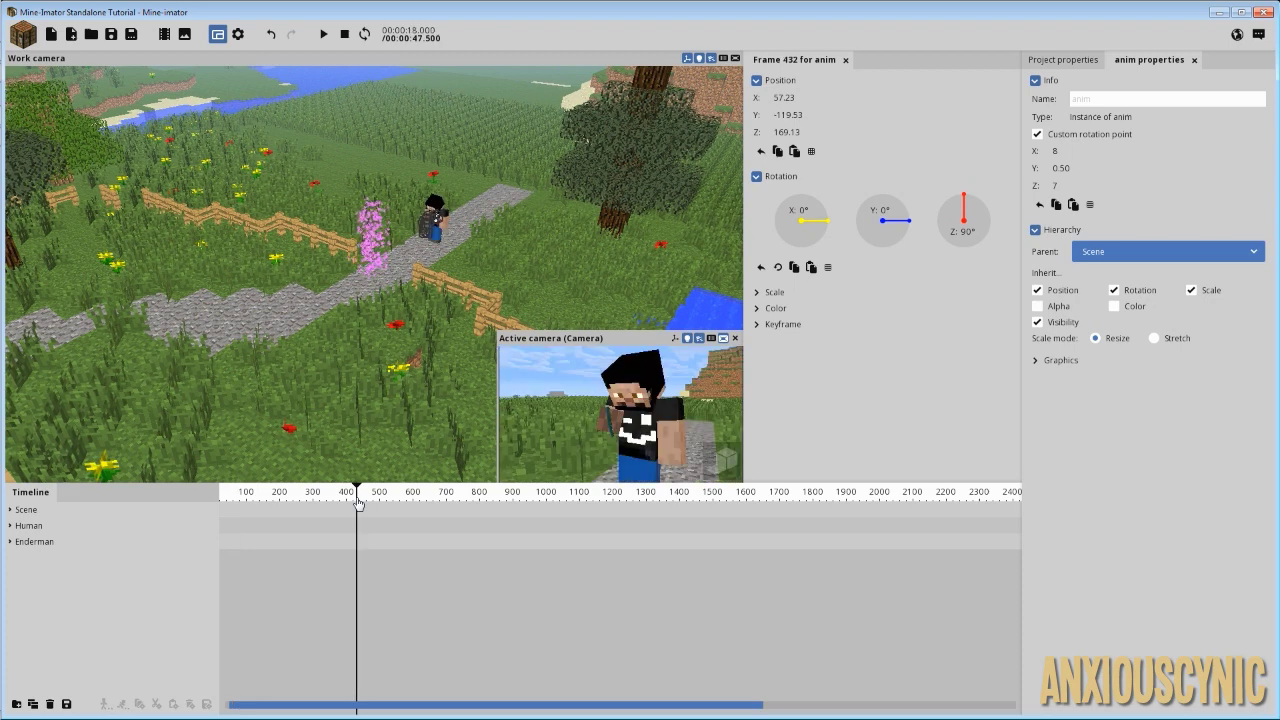
pyautogui.press('space')
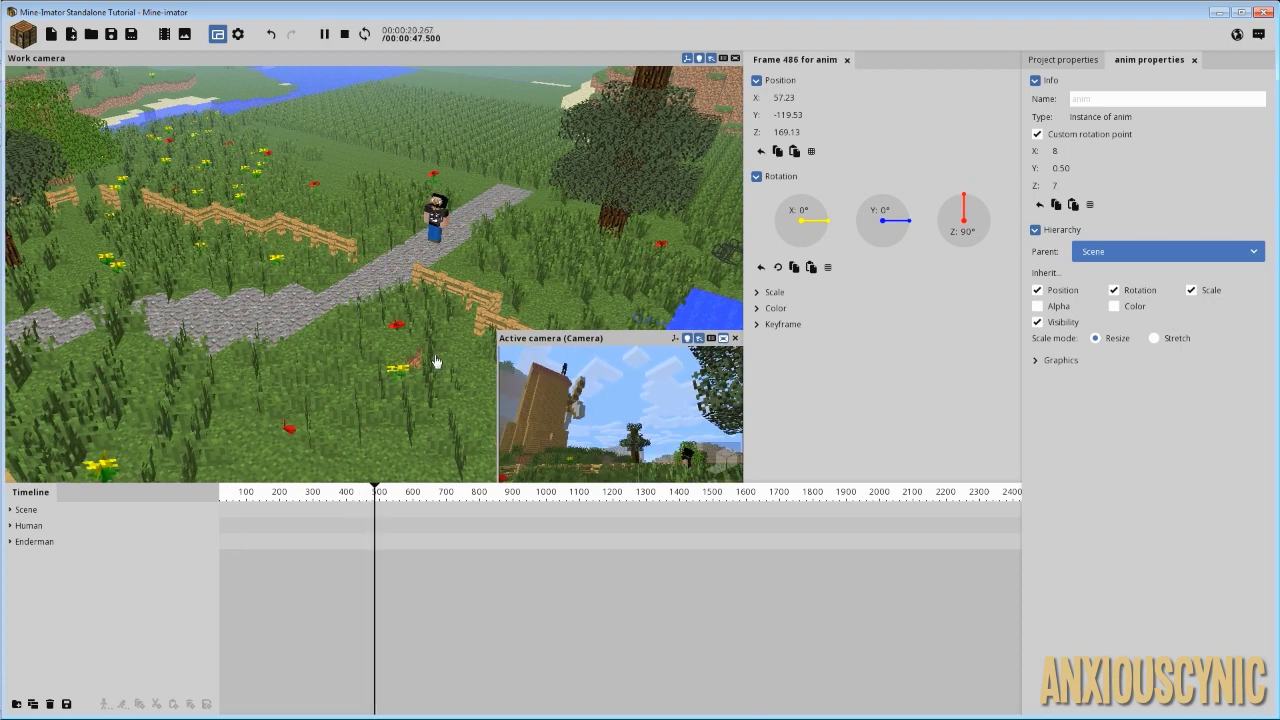
pyautogui.press('space')
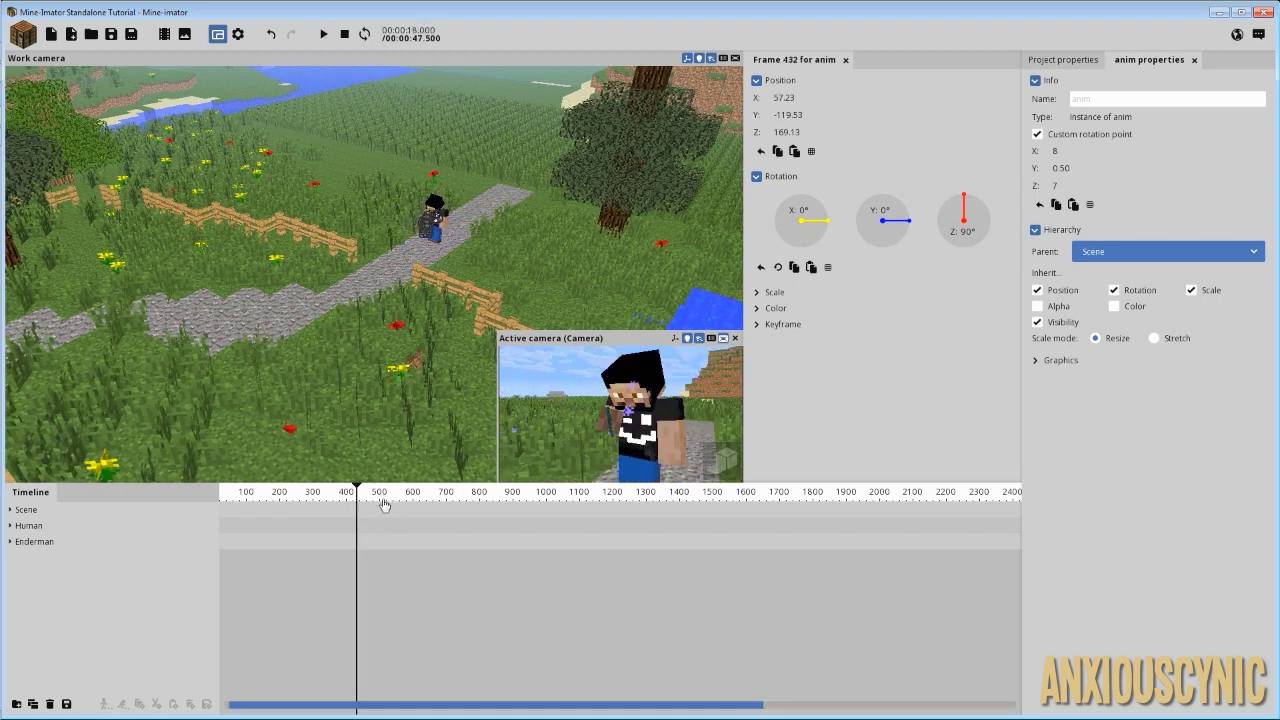
# Scrub frame by frame from about frame 484 onward to examine how the finished Enderman teleport is built.
pyautogui.moveTo(383, 505); pyautogui.dragTo(378, 506)
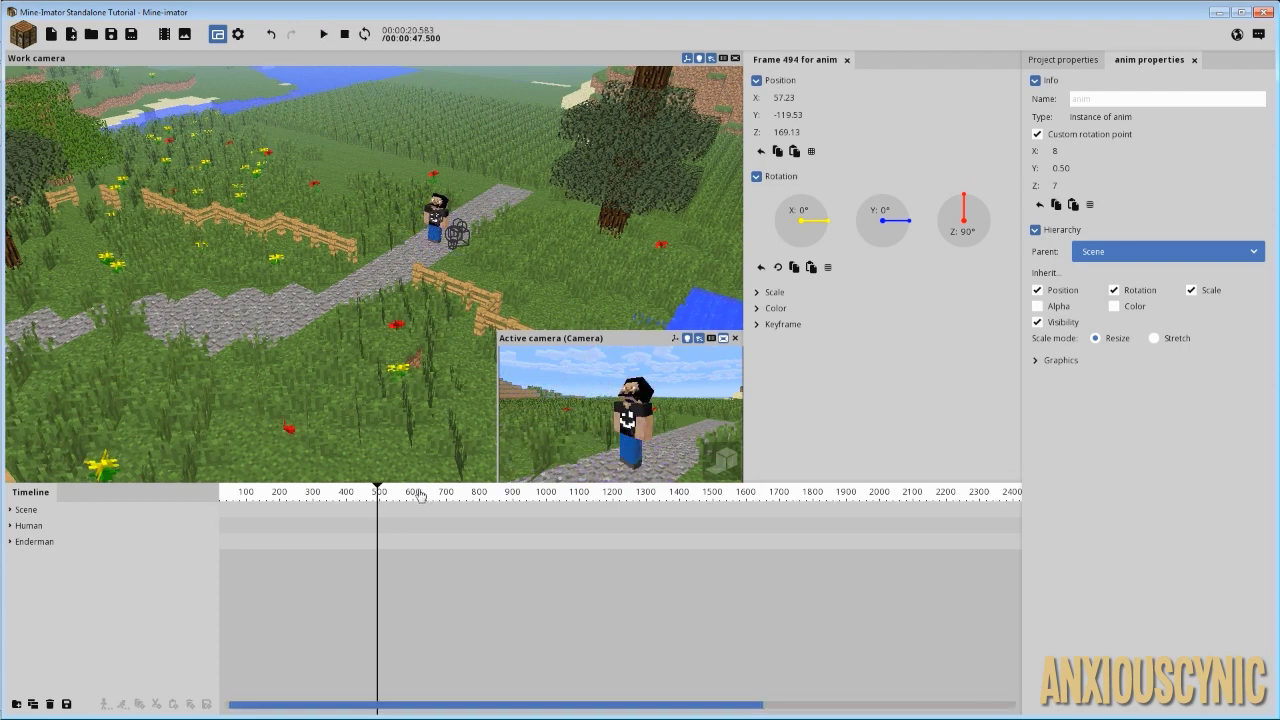
pyautogui.moveTo(382, 496); pyautogui.dragTo(375, 501)
pyautogui.scroll(2, 376, 501)
pyautogui.keyDown('ctrl'); pyautogui.scroll(5, 375, 502); pyautogui.keyUp('ctrl')
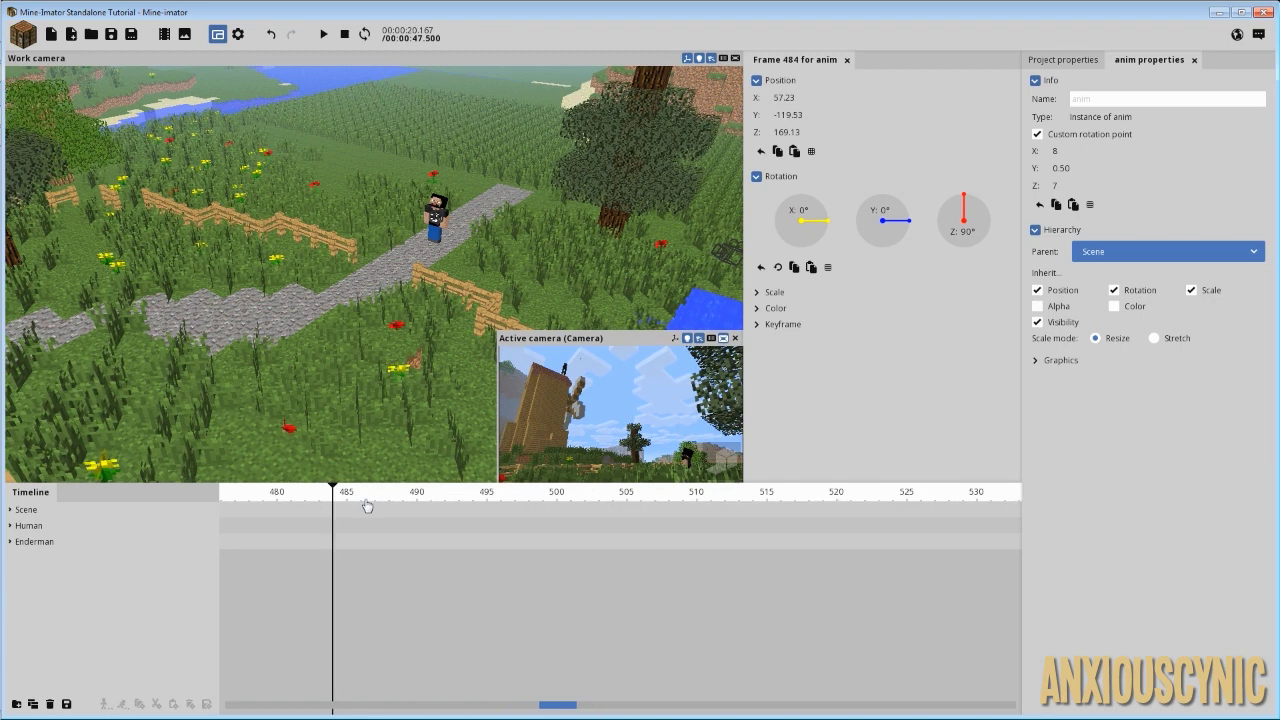
pyautogui.click(366, 504)
pyautogui.moveTo(368, 505); pyautogui.dragTo(486, 526)
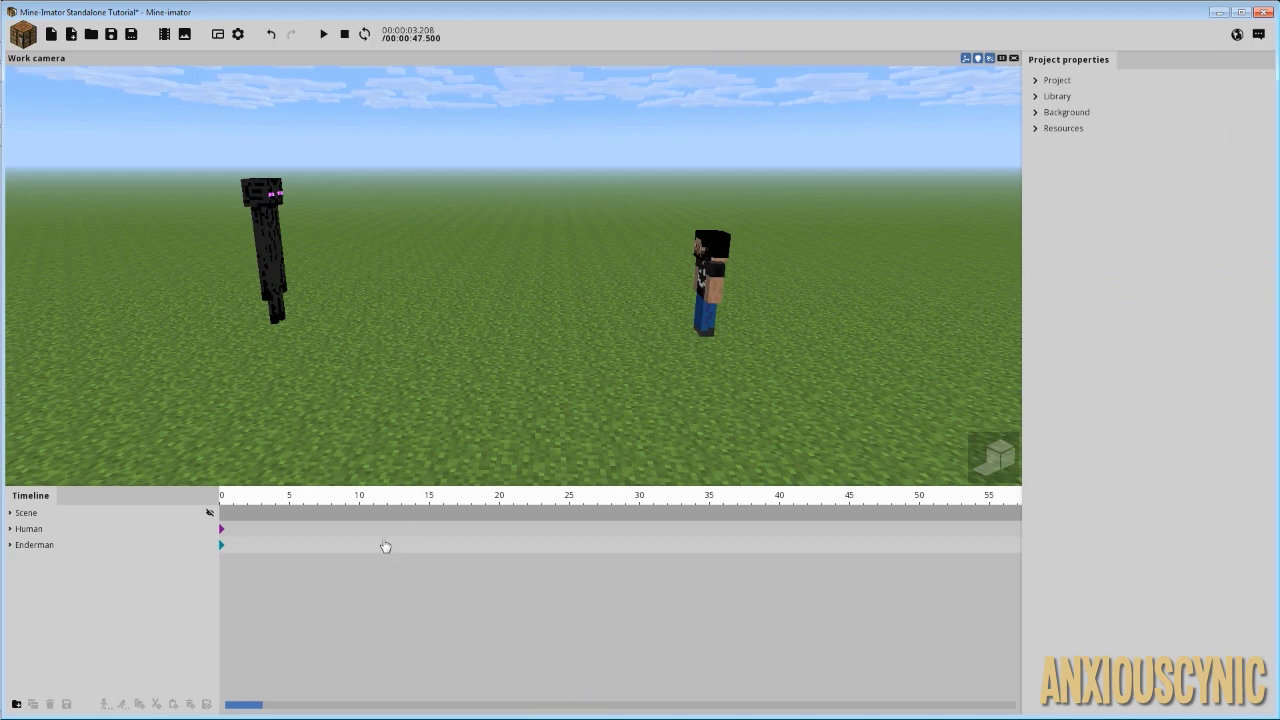
# Add an Enderman keyframe at frame 7 and move the Enderman close to the human.
pyautogui.click(325, 549)
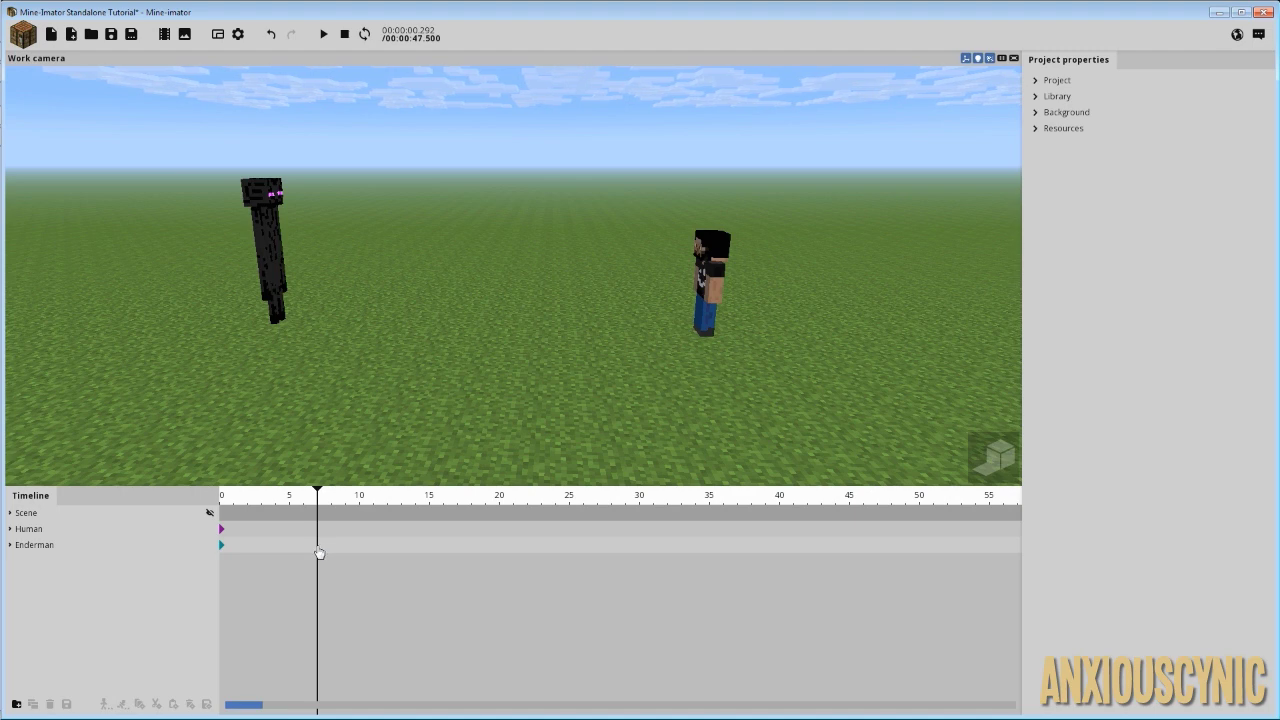
pyautogui.click(319, 552)
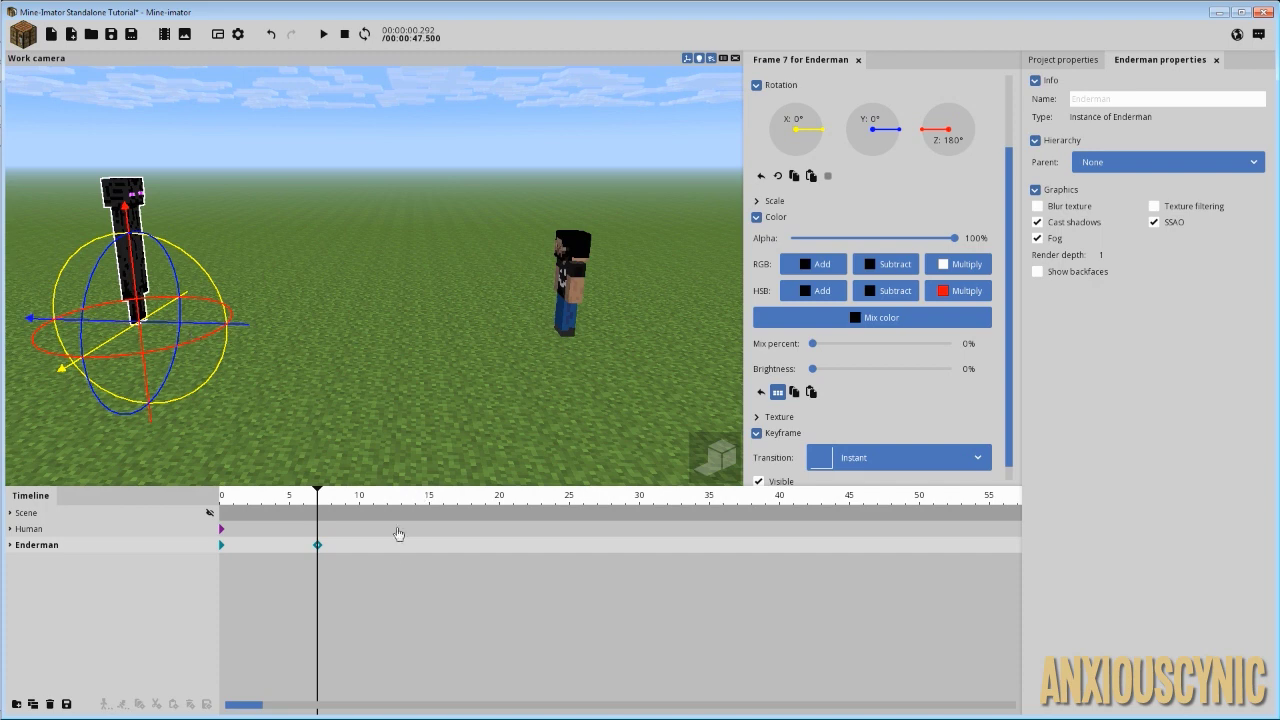
pyautogui.click(217, 545)
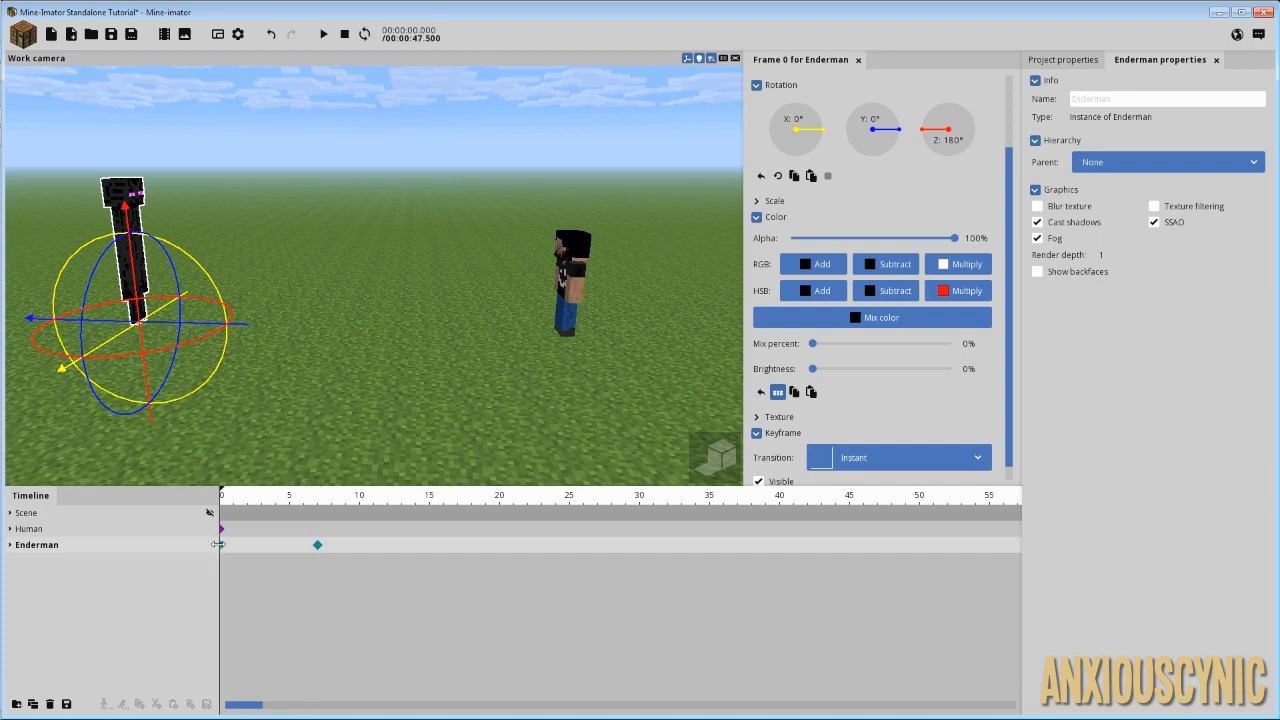
pyautogui.click(317, 545)
pyautogui.moveTo(201, 321); pyautogui.dragTo(555, 394)
# Play the animation from frame 0 to check the Enderman's instant jump to the human.
pyautogui.moveTo(272, 497); pyautogui.dragTo(229, 495)
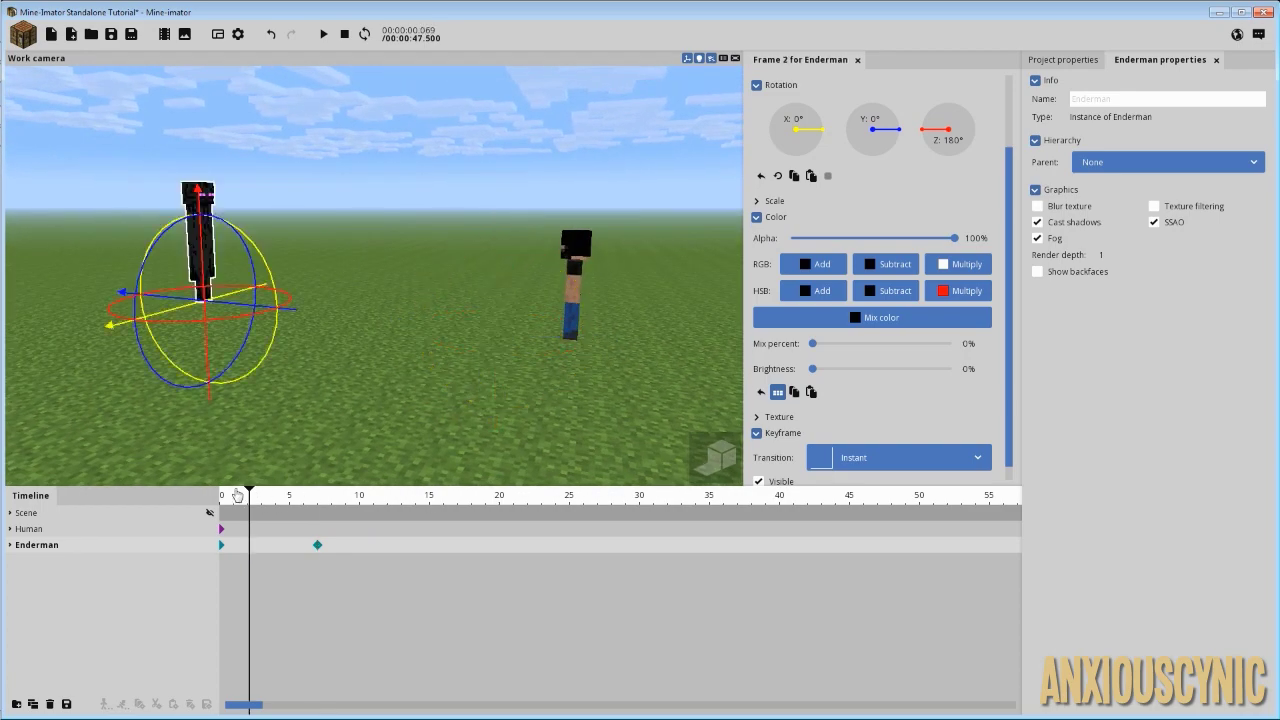
pyautogui.press('space')
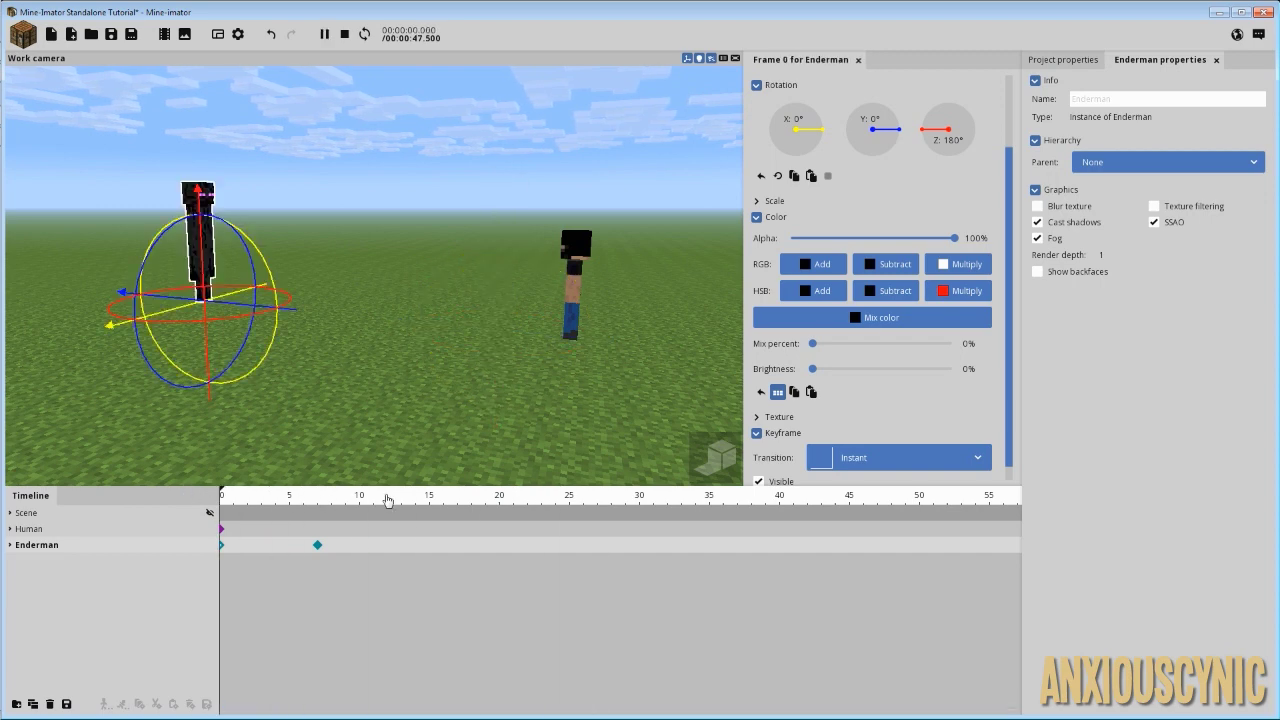
pyautogui.press('space')
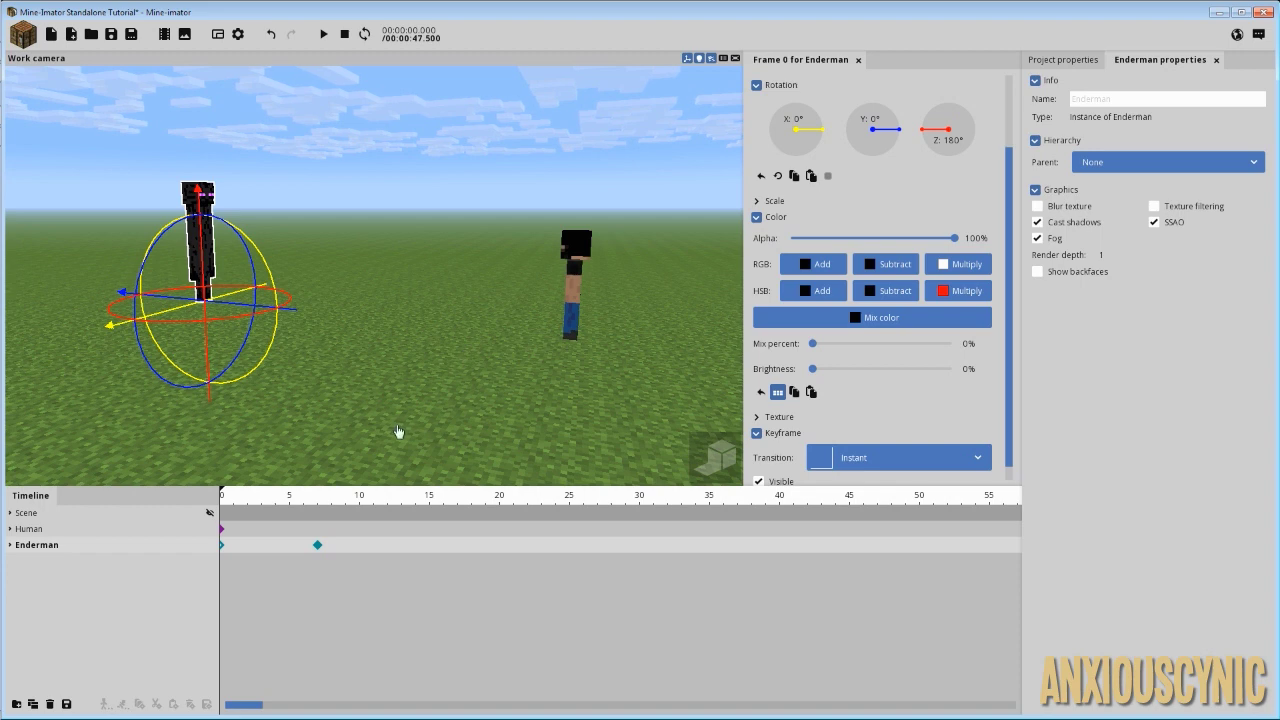
# Add an Enderman keyframe at frame 4 and place the Enderman about midway toward the human.
pyautogui.click(258, 509)
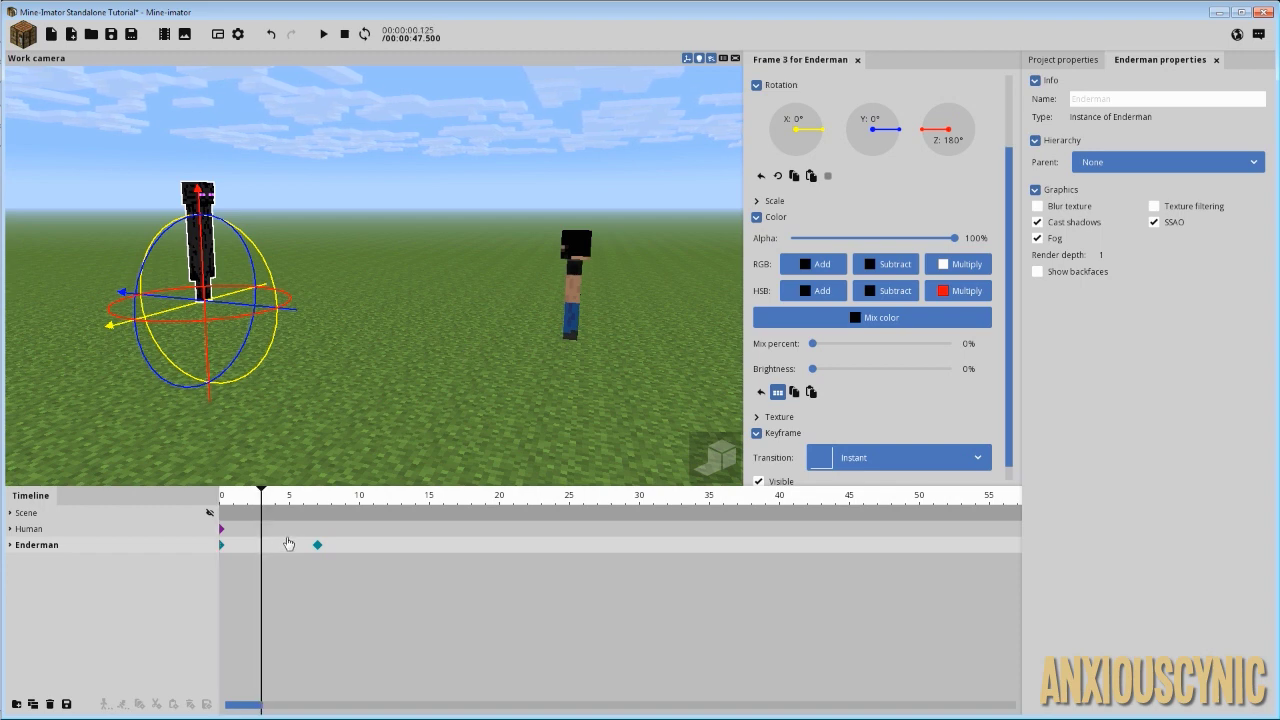
pyautogui.click(276, 548)
pyautogui.moveTo(378, 386); pyautogui.dragTo(404, 388)
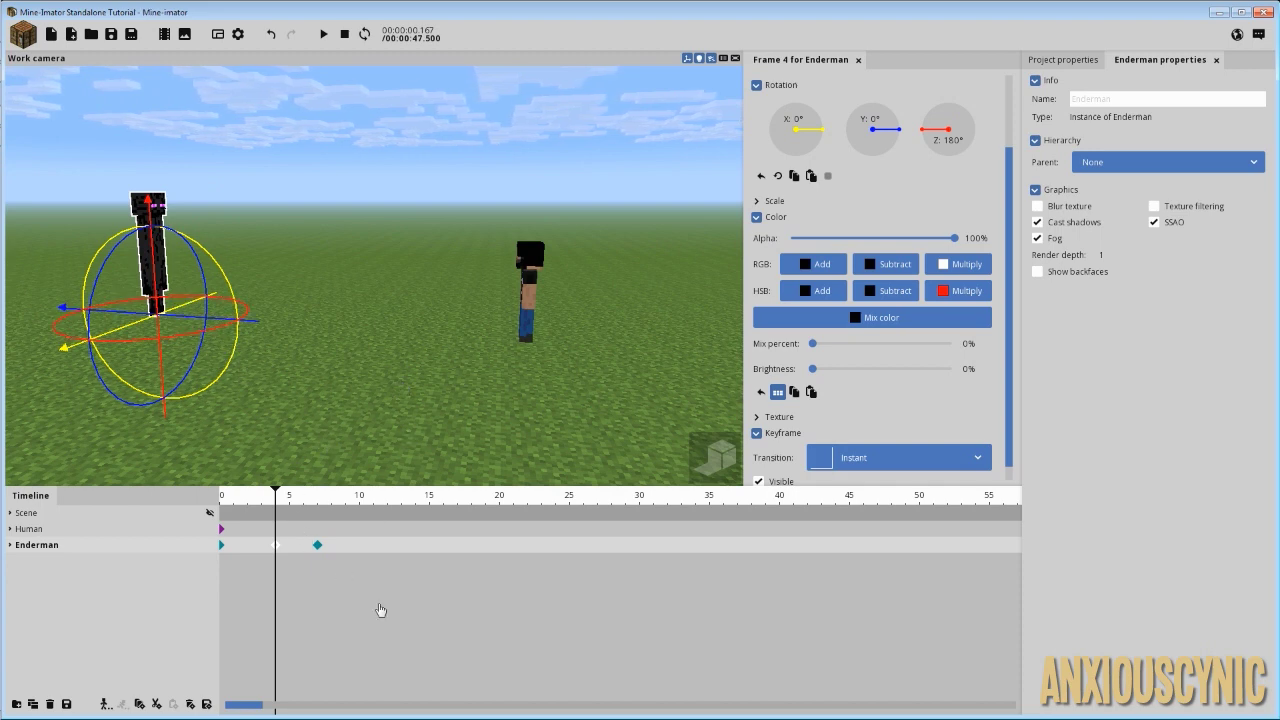
pyautogui.moveTo(230, 338); pyautogui.dragTo(391, 351)
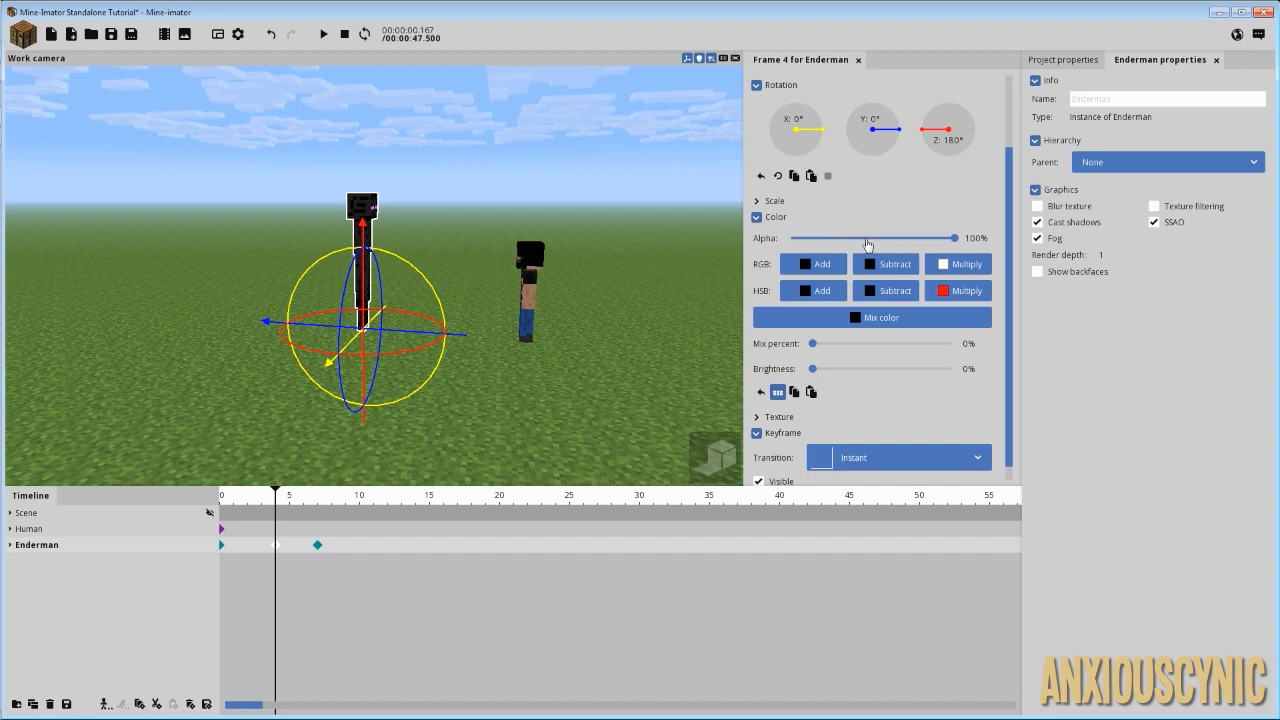
# Set the Enderman's alpha to 40% at frame 4.
pyautogui.moveTo(875, 245)
pyautogui.mouseDown()
pyautogui.moveTo(832, 243)
pyautogui.moveTo(878, 243)
pyautogui.moveTo(857, 243)
pyautogui.mouseUp()
pyautogui.click(969, 237)
pyautogui.write('4')
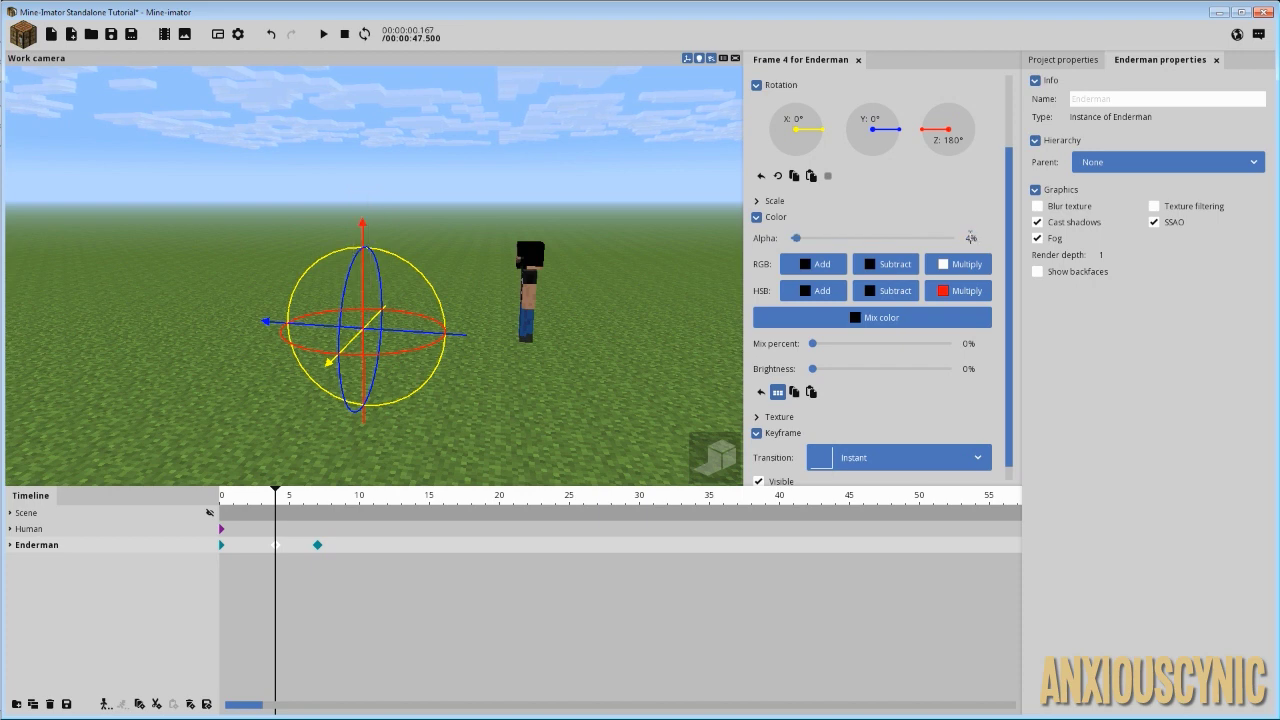
pyautogui.write('0')
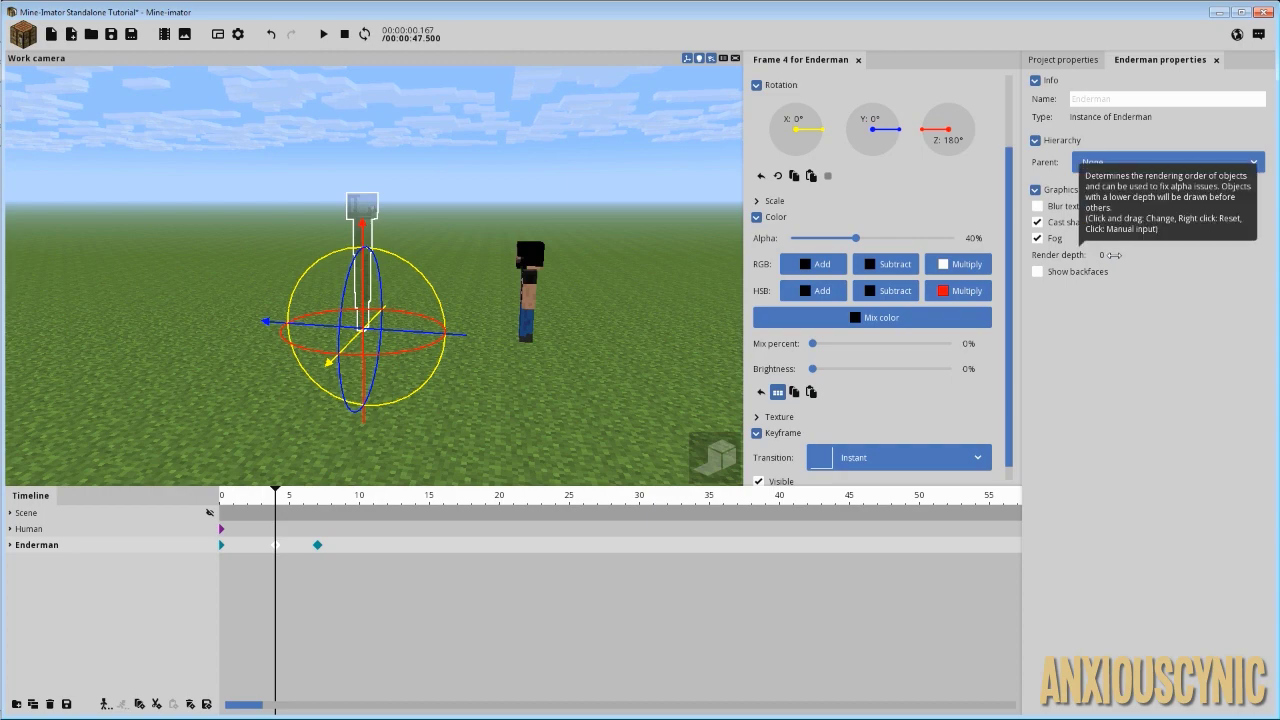
# Try a render depth of -1 on the semi-transparent Enderman and restore the depth to 1.
pyautogui.moveTo(634, 213)
pyautogui.mouseDown()
pyautogui.moveTo(480, 200)
pyautogui.moveTo(640, 228)
pyautogui.mouseUp()
pyautogui.scroll(3, 600, 200)
pyautogui.moveTo(551, 171); pyautogui.dragTo(505, 270)
pyautogui.moveTo(580, 268); pyautogui.dragTo(549, 174, button='middle')
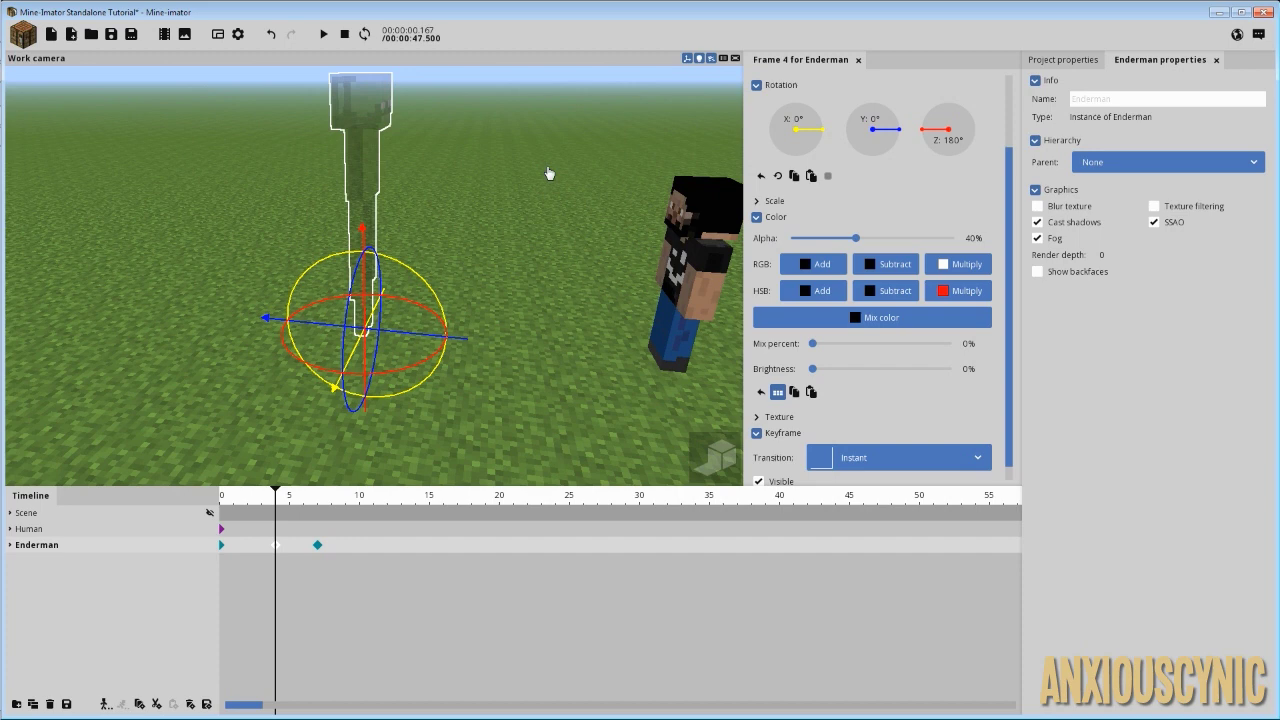
pyautogui.moveTo(537, 240); pyautogui.dragTo(491, 229, button='middle')
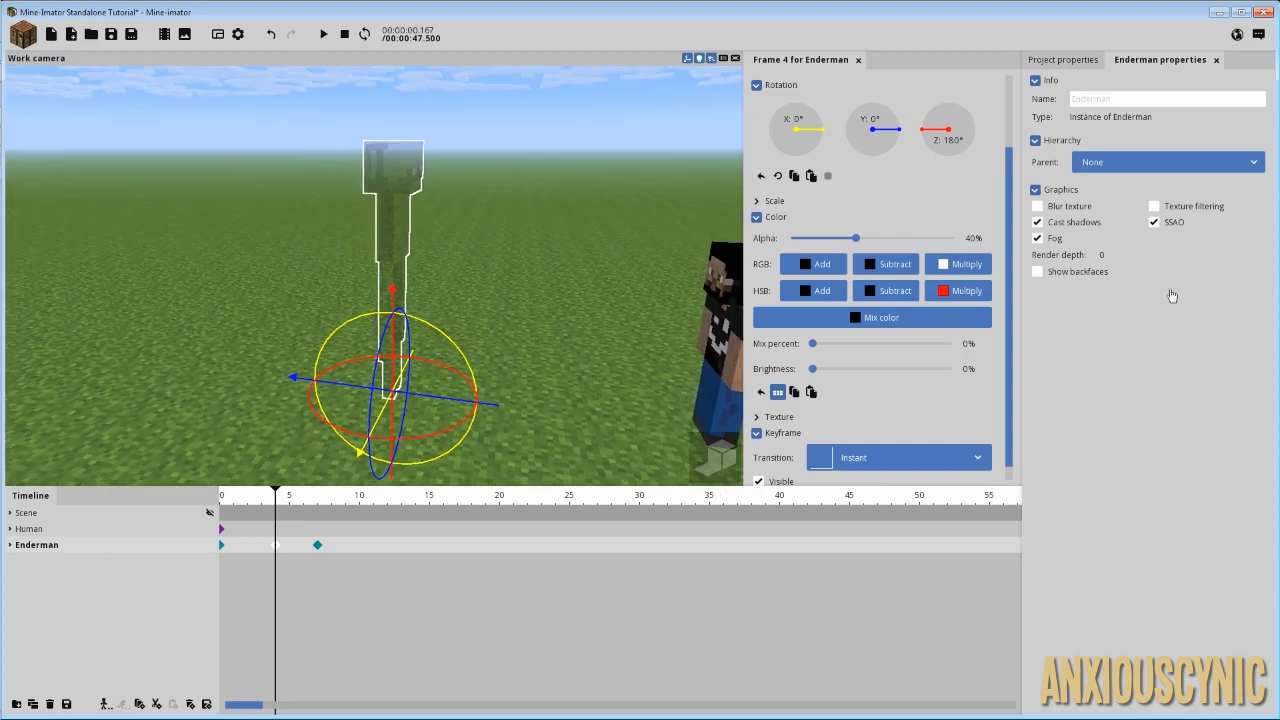
pyautogui.moveTo(1102, 255); pyautogui.dragTo(1095, 255)
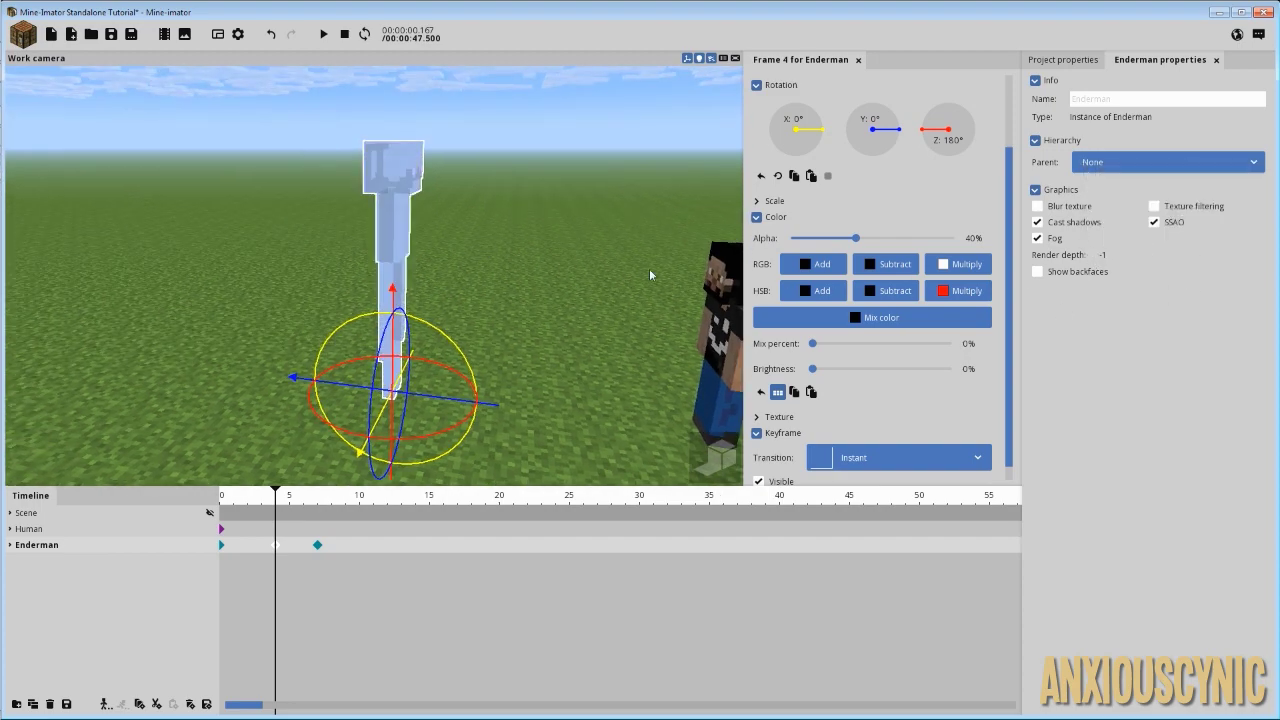
pyautogui.moveTo(565, 267); pyautogui.dragTo(582, 288)
pyautogui.moveTo(555, 268); pyautogui.dragTo(520, 265, button='middle')
pyautogui.moveTo(520, 265); pyautogui.dragTo(560, 288)
pyautogui.moveTo(505, 254); pyautogui.dragTo(500, 252, button='middle')
pyautogui.moveTo(1103, 257); pyautogui.dragTo(1107, 257)
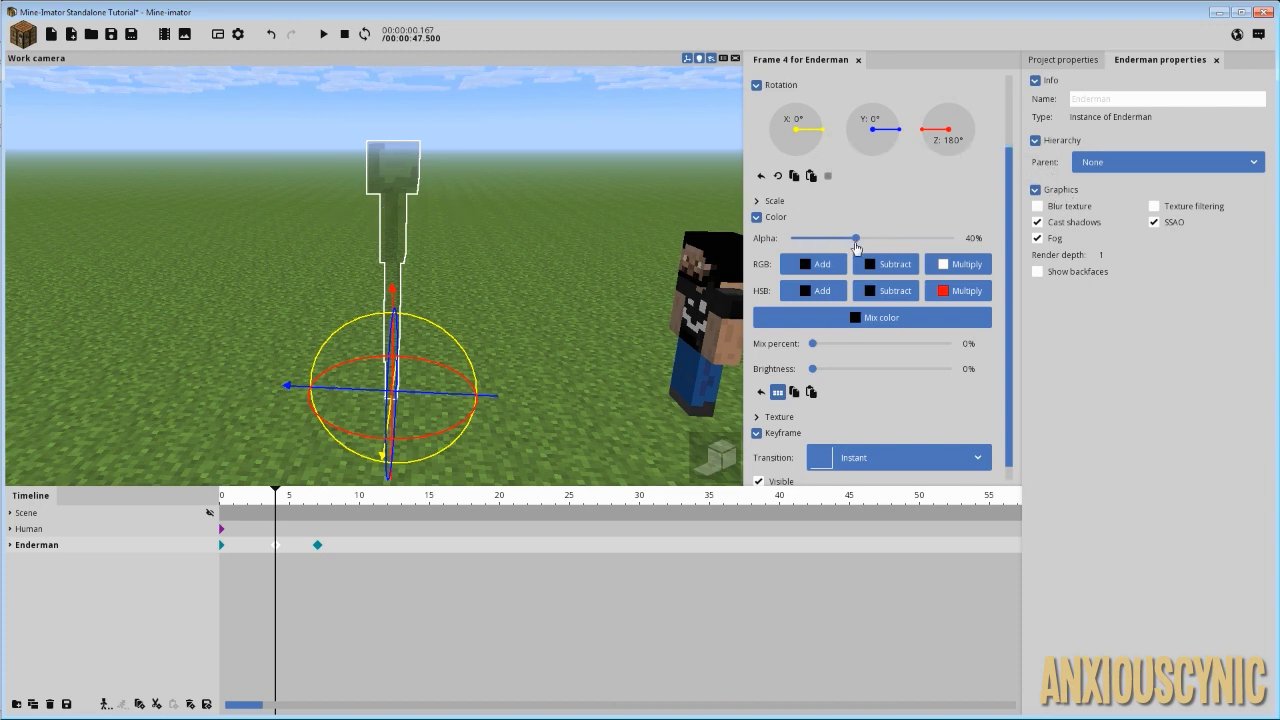
# Add Enderman keyframes at frame 5 with a raised alpha and at frame 6 with 65% alpha.
pyautogui.moveTo(268, 505)
pyautogui.mouseDown()
pyautogui.moveTo(212, 504)
pyautogui.moveTo(330, 510)
pyautogui.moveTo(289, 506)
pyautogui.mouseUp()
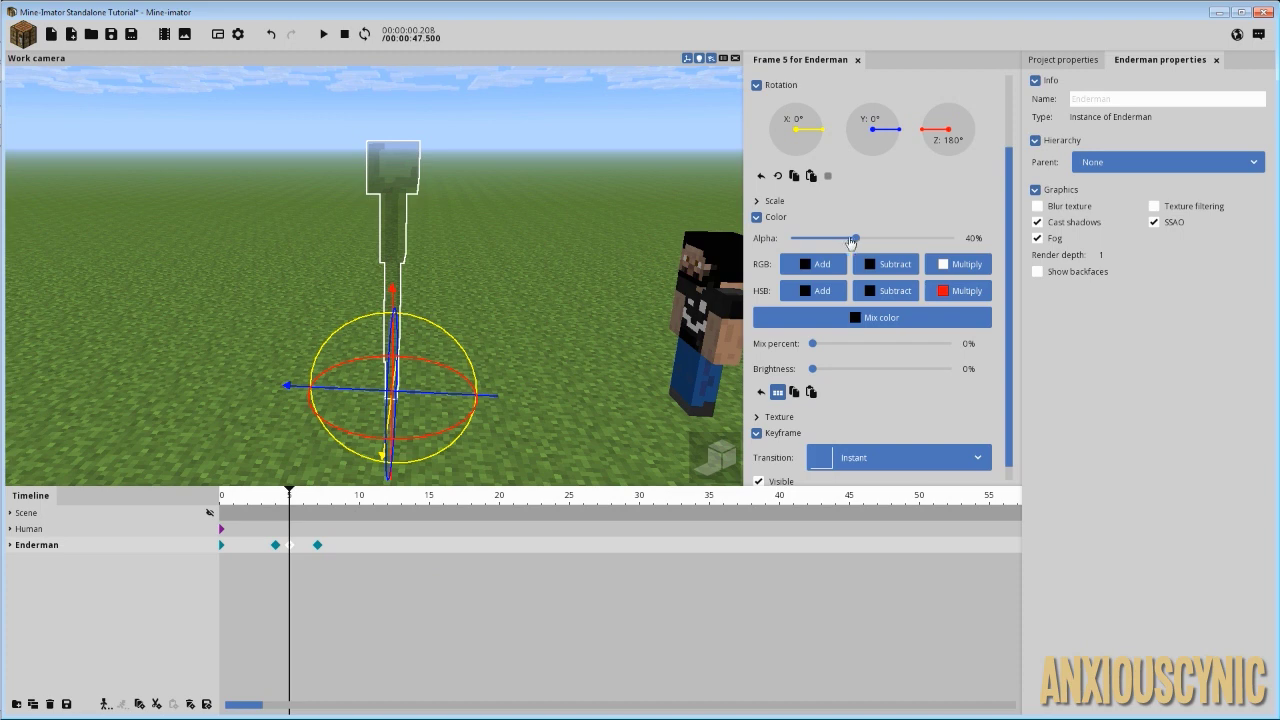
pyautogui.moveTo(848, 244); pyautogui.dragTo(891, 246)
pyautogui.click(305, 550)
pyautogui.click(305, 550)
pyautogui.click(970, 239)
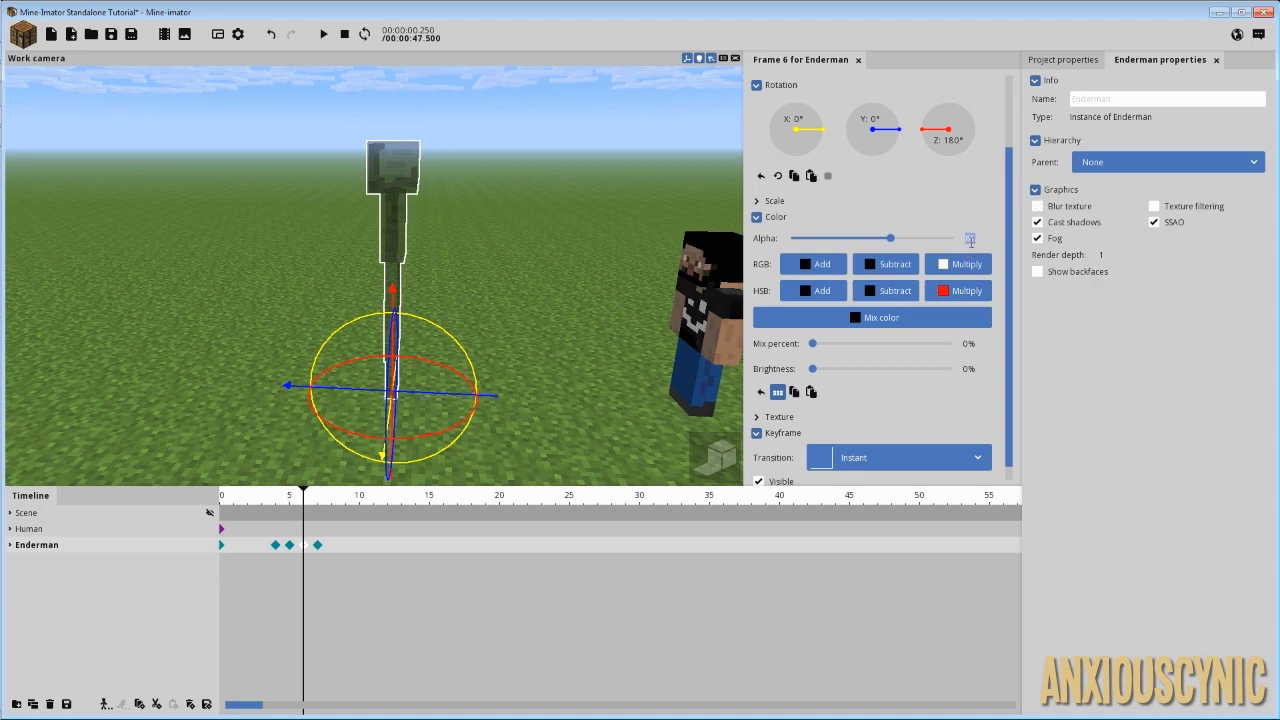
pyautogui.write('65')
pyautogui.press('Return')
# Play the teleport from the start and scrub through frames 5 and 6 to check the fading Enderman.
pyautogui.moveTo(300, 507); pyautogui.dragTo(194, 508)
pyautogui.press('space')
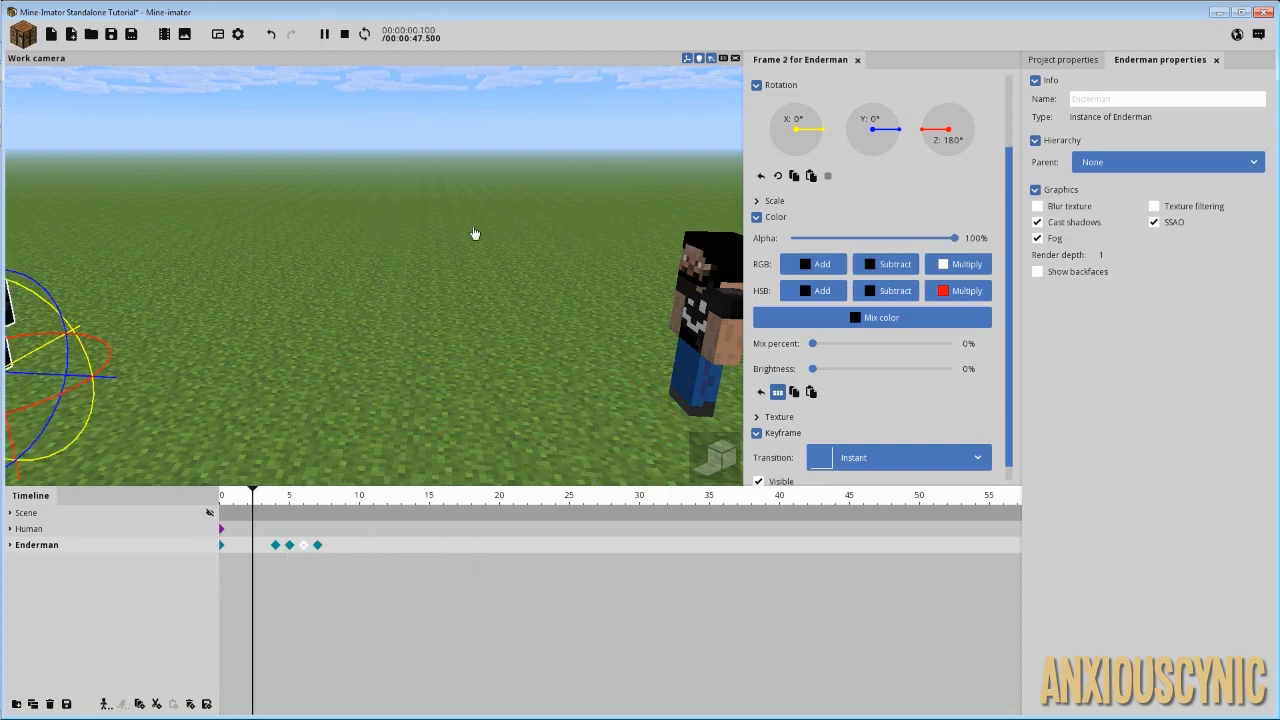
pyautogui.press('space')
pyautogui.click(288, 502)
pyautogui.moveTo(290, 502)
pyautogui.mouseDown()
pyautogui.moveTo(318, 510)
pyautogui.moveTo(288, 511)
pyautogui.mouseUp()
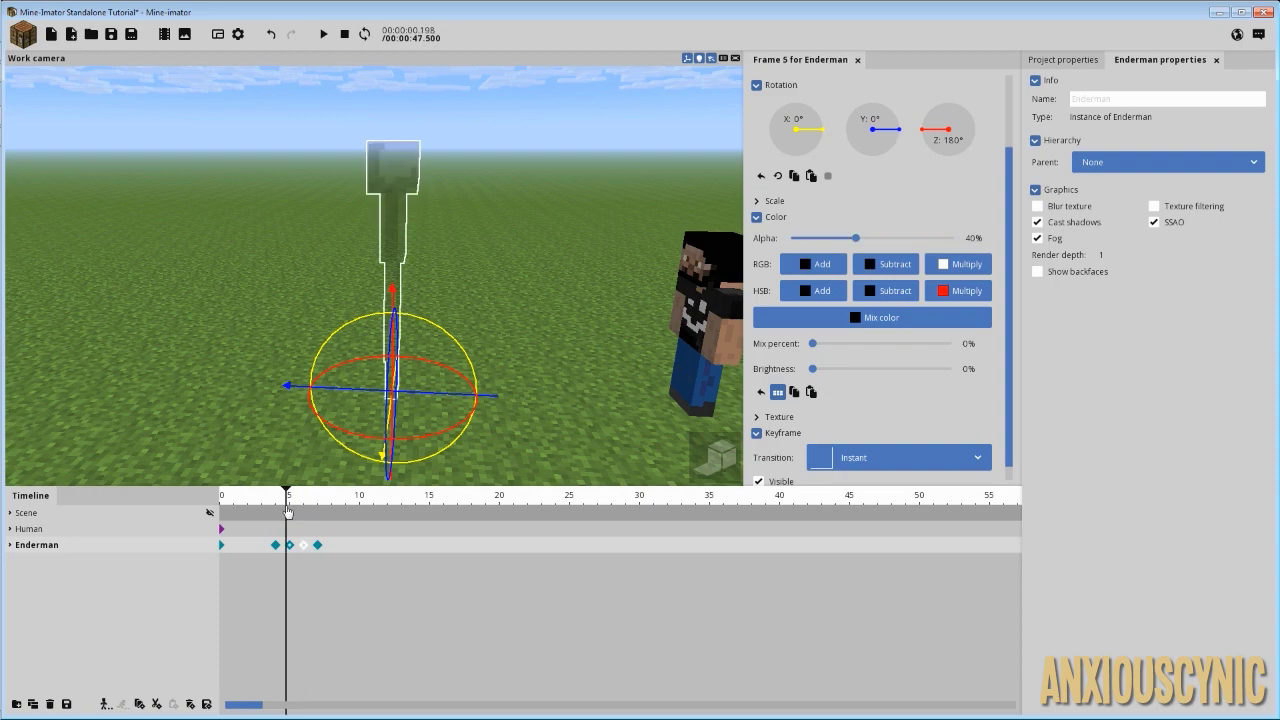
pyautogui.click(310, 514)
pyautogui.click(308, 504)
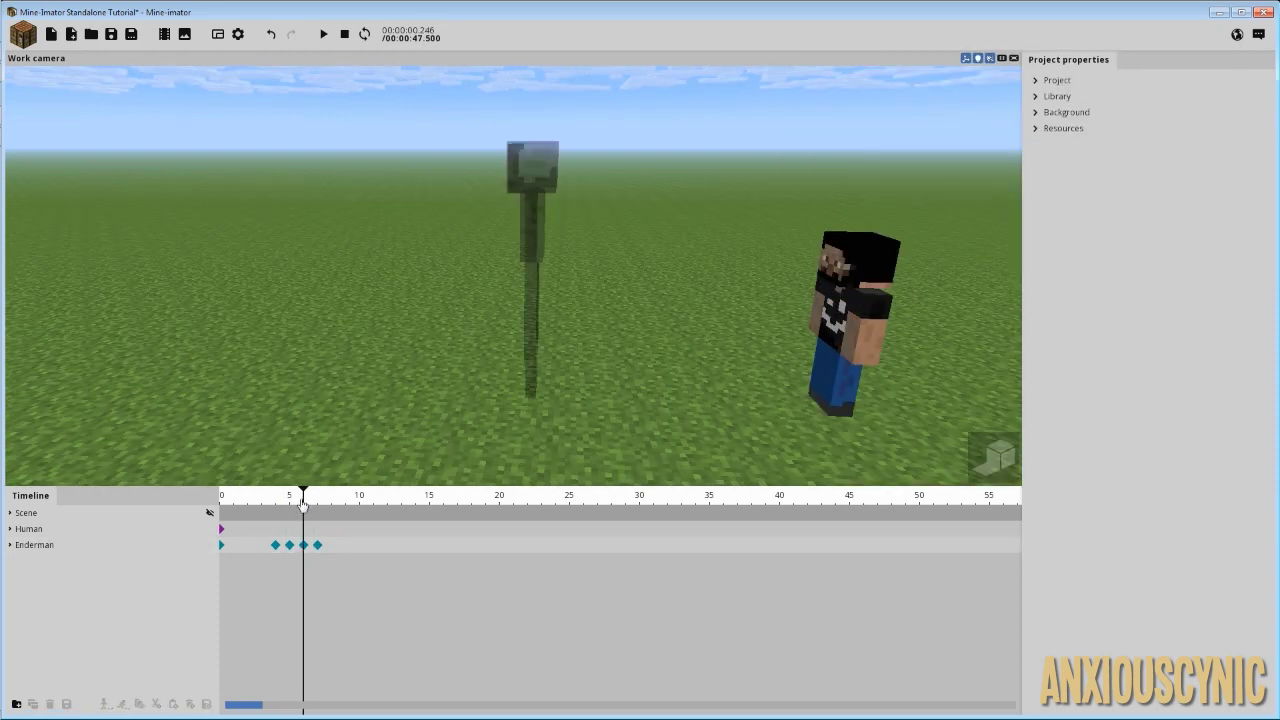
pyautogui.moveTo(301, 505)
pyautogui.mouseDown()
pyautogui.moveTo(281, 505)
pyautogui.moveTo(306, 503)
pyautogui.mouseUp()
# Move the Enderman closer to the human at the frame 6 keyframe.
pyautogui.click(276, 546)
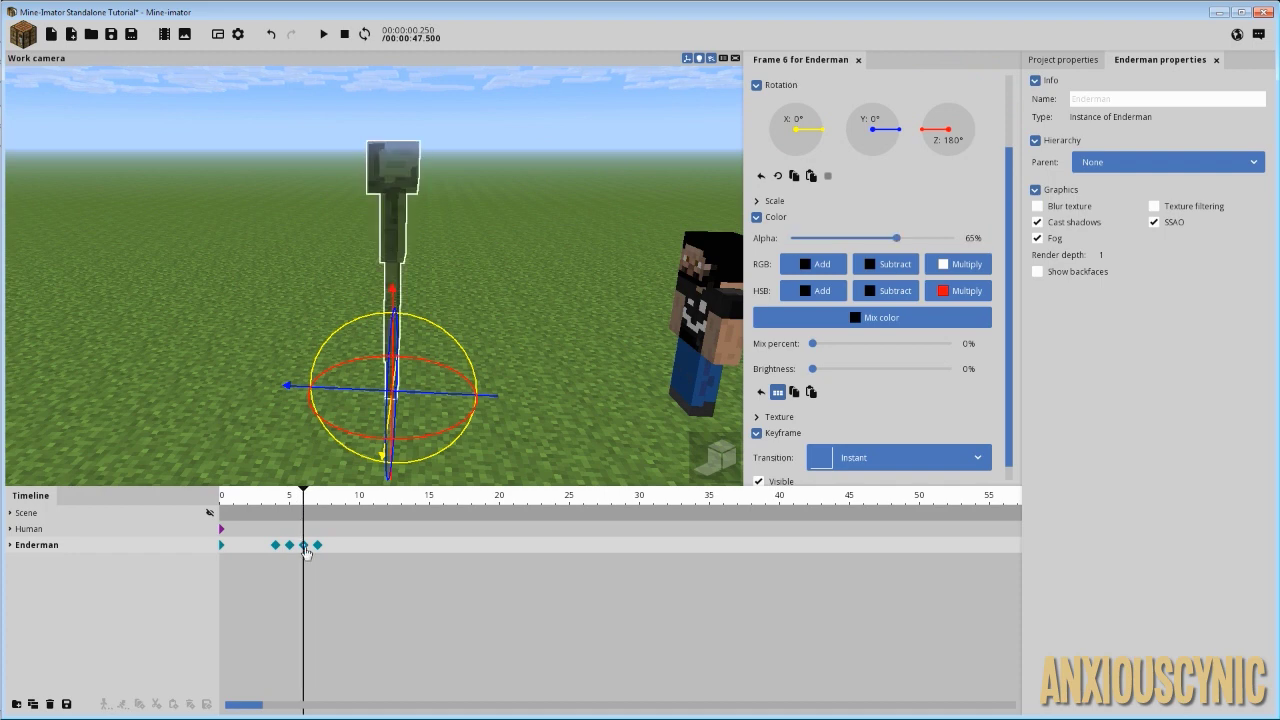
pyautogui.click(305, 548)
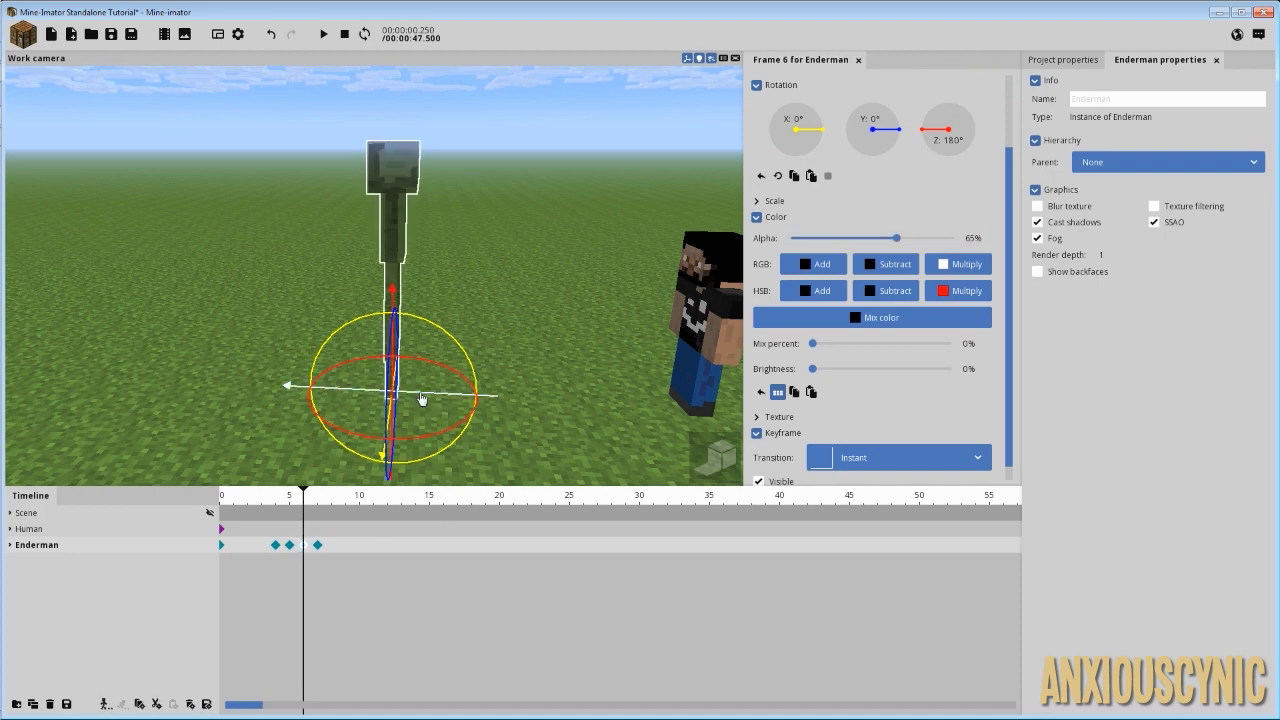
pyautogui.moveTo(423, 401); pyautogui.dragTo(500, 410)
pyautogui.moveTo(544, 391); pyautogui.dragTo(592, 406, button='right')
pyautogui.moveTo(565, 317); pyautogui.dragTo(542, 296)
# Play the teleport from about frame 2 to check the adjusted Enderman movement.
pyautogui.moveTo(303, 499); pyautogui.dragTo(245, 498)
pyautogui.press('space')
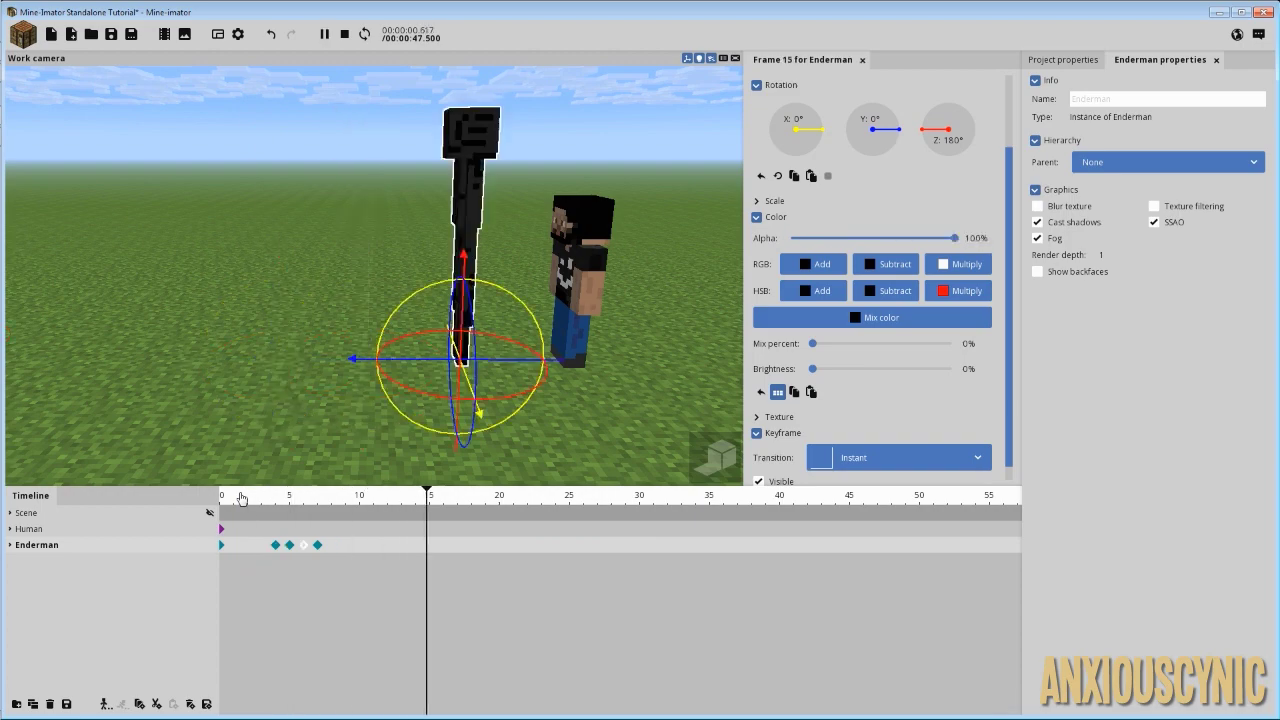
pyautogui.press('space')
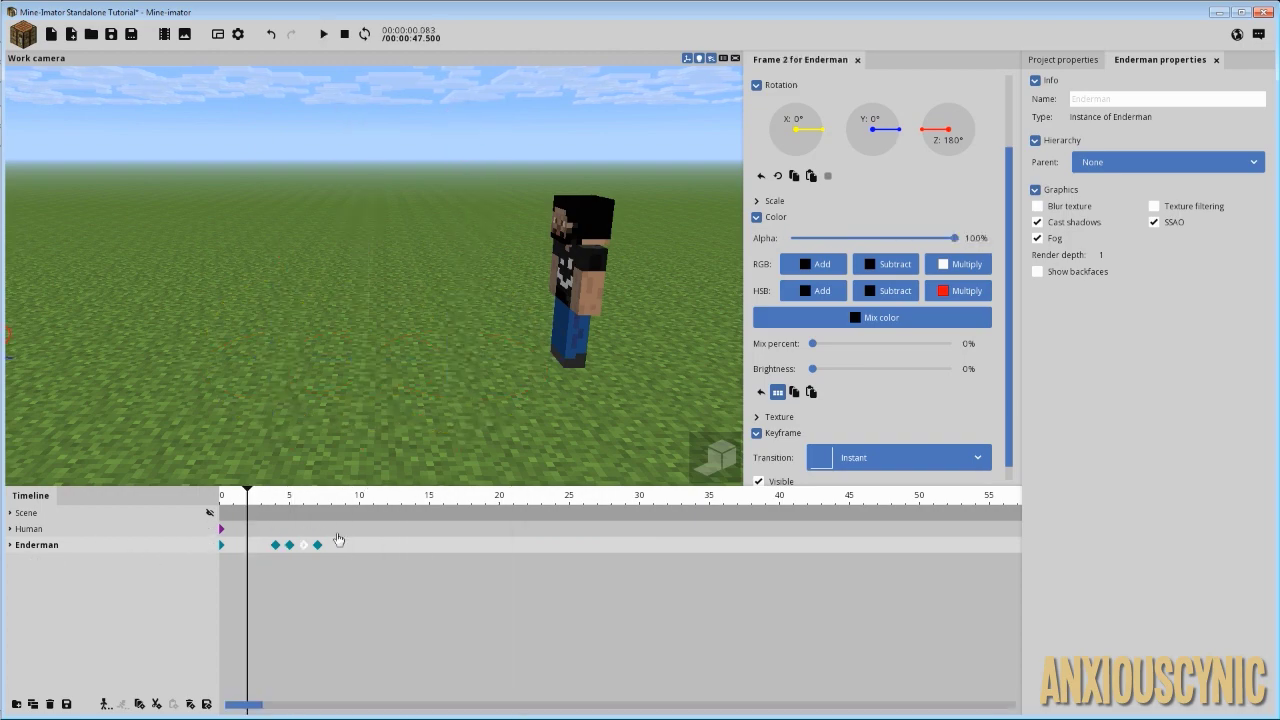
# Make the Enderman invisible at its frame 0 keyframe.
pyautogui.moveTo(275, 504); pyautogui.dragTo(208, 504)
pyautogui.moveTo(392, 393); pyautogui.dragTo(515, 385)
pyautogui.click(249, 560)
pyautogui.click(223, 549)
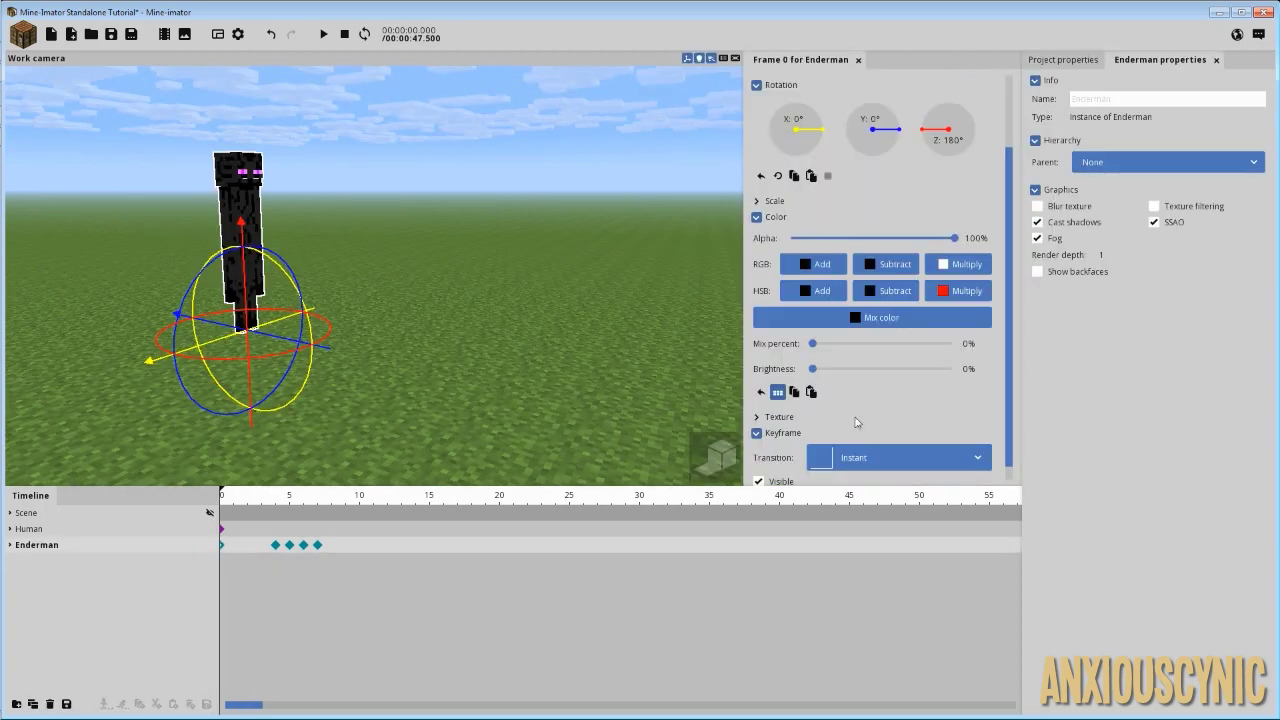
pyautogui.scroll(-1, 1008, 310)
pyautogui.click(769, 472)
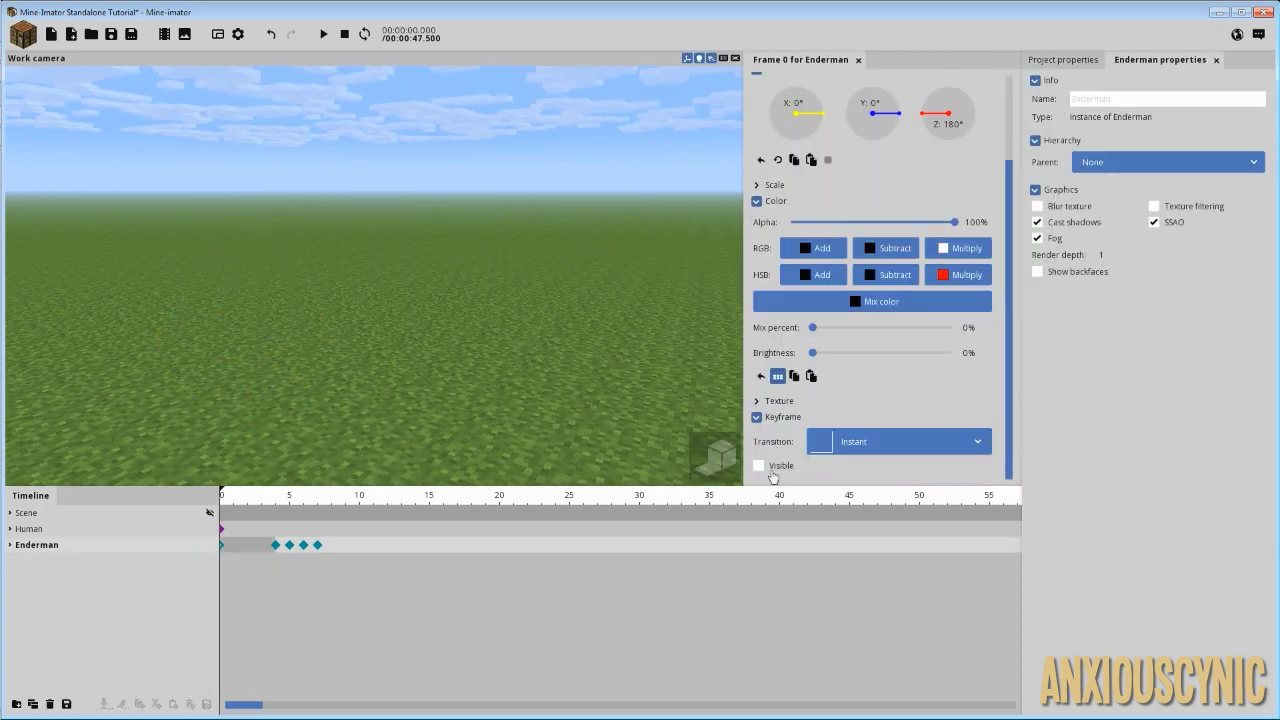
# Play the animation to check the Enderman appearing from its hidden start.
pyautogui.moveTo(245, 512); pyautogui.dragTo(289, 568)
pyautogui.press('space')
pyautogui.press('space')
# Move the Enderman slightly toward the human at the frame 5 keyframe.
pyautogui.click(278, 546)
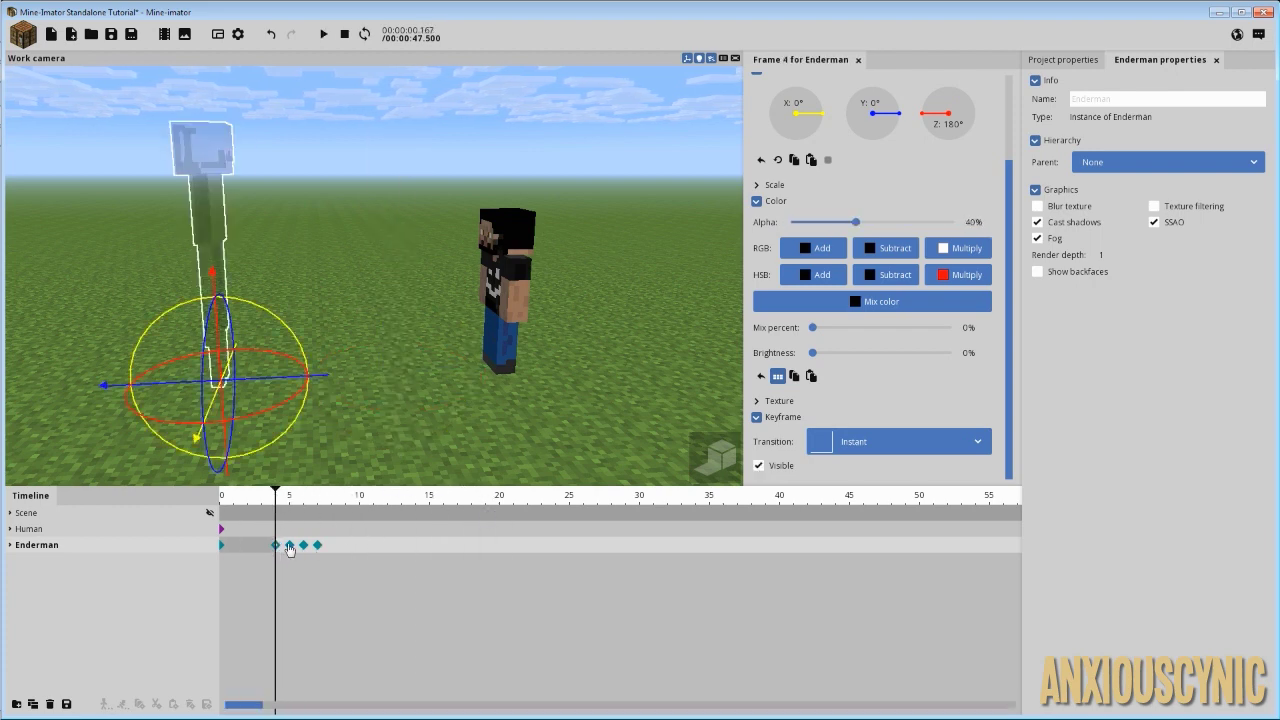
pyautogui.click(289, 545)
pyautogui.moveTo(252, 383); pyautogui.dragTo(290, 388)
# Replay the teleport from about frame 2 to check the spacing of the Enderman's fade-in positions.
pyautogui.moveTo(266, 503); pyautogui.dragTo(251, 505)
pyautogui.press('space')
pyautogui.click(252, 505)
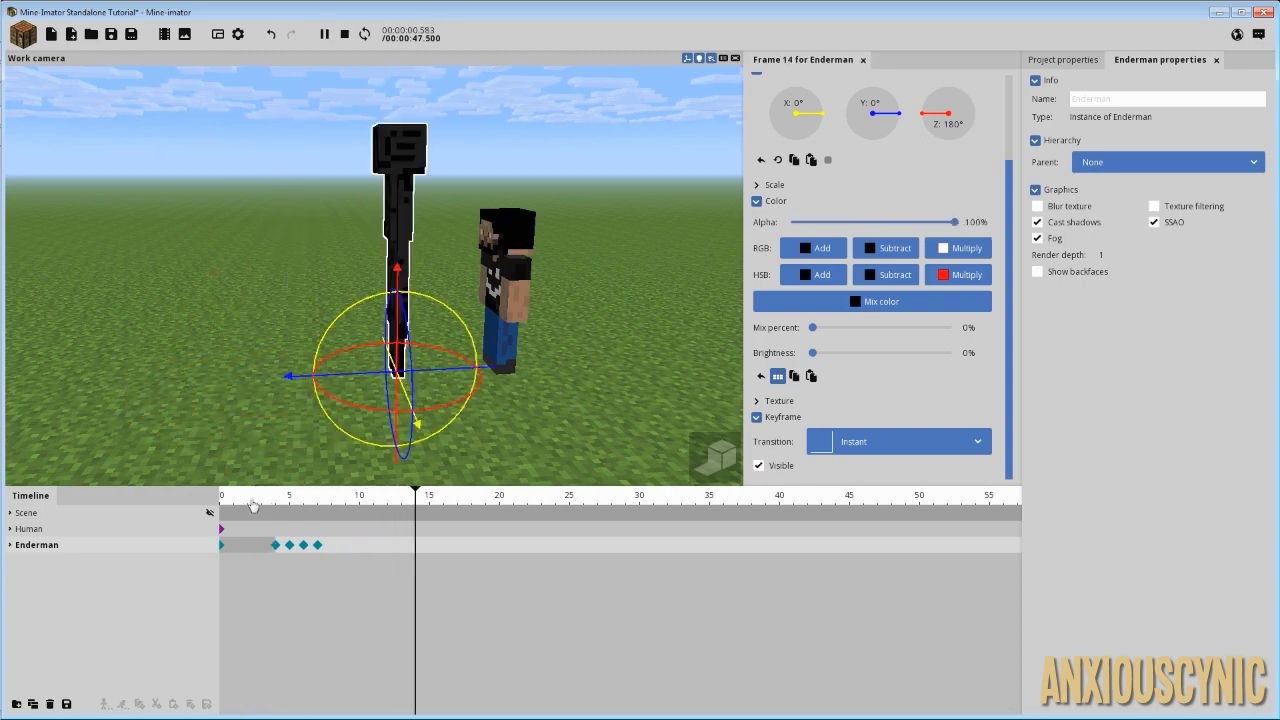
# Replay the teleport from about frame 2 and check the Enderman's keyframes at frames 4 to 7 one by one.
pyautogui.click(252, 505)
pyautogui.press('space')
pyautogui.click(252, 505)
pyautogui.press('space')
pyautogui.click(252, 505)
pyautogui.press('space')
pyautogui.press('space')
pyautogui.press('space')
pyautogui.press('space')
pyautogui.click(277, 546)
pyautogui.click(290, 546)
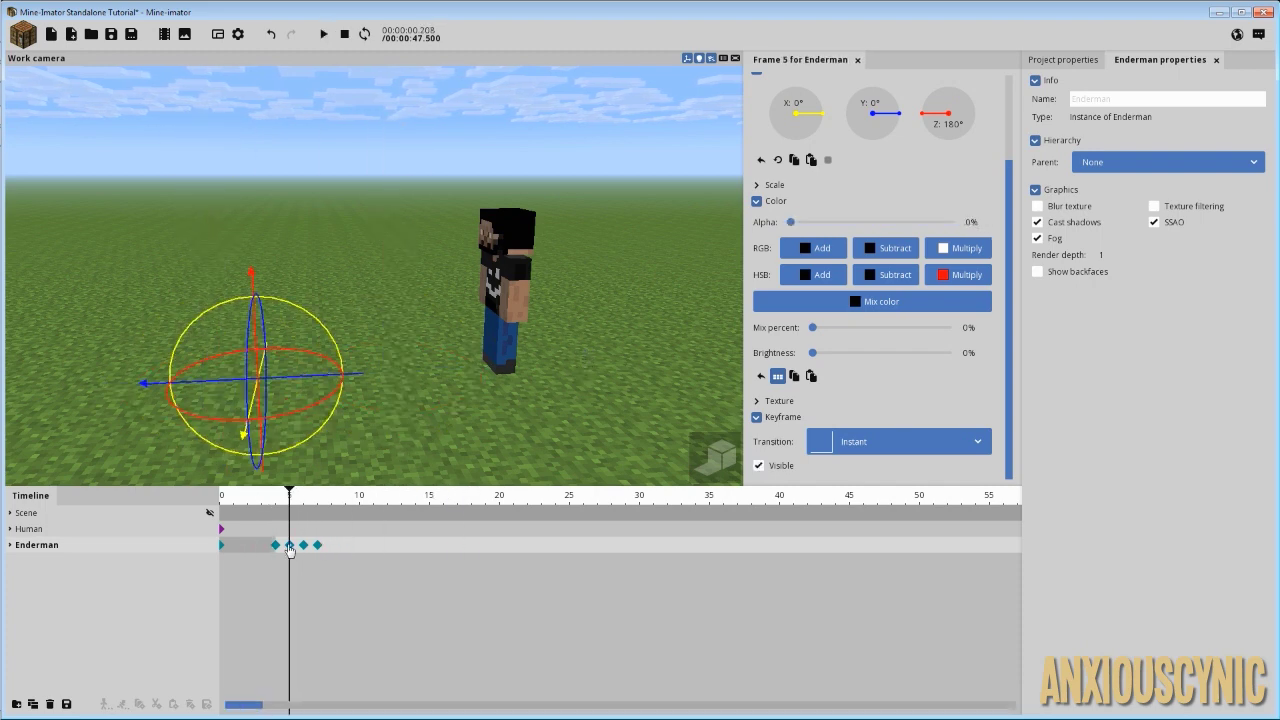
pyautogui.click(304, 546)
pyautogui.click(317, 546)
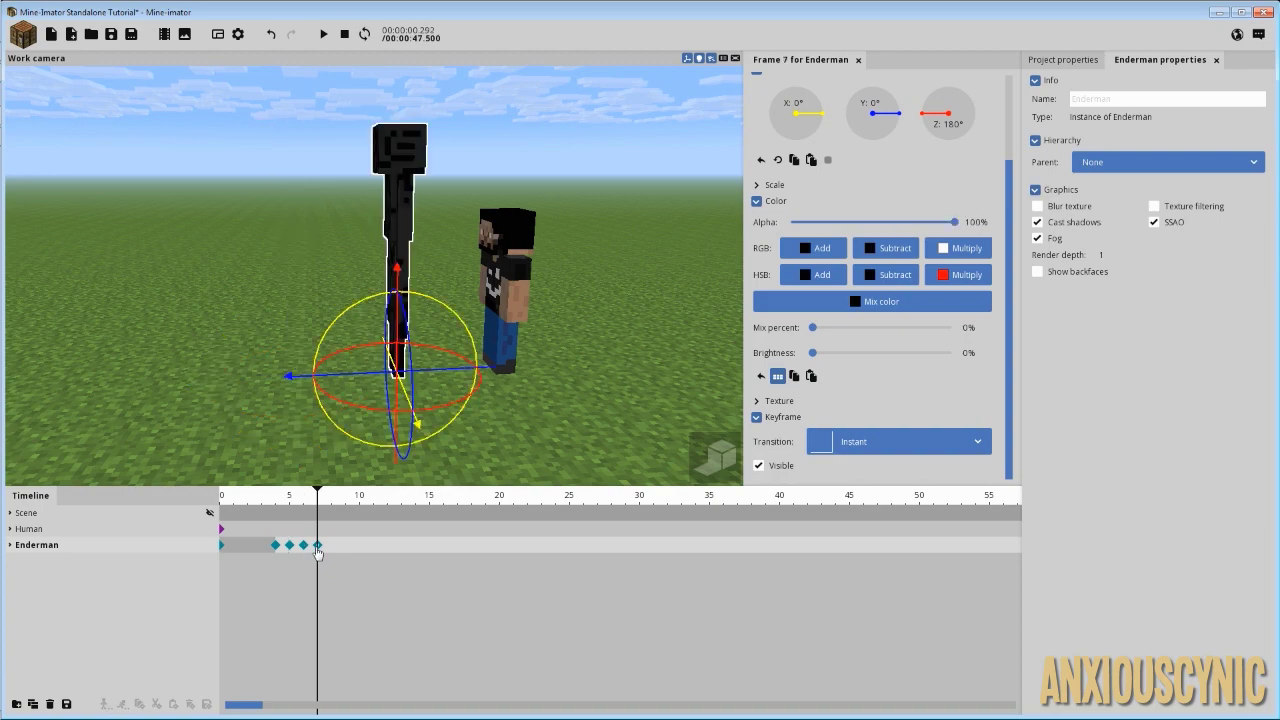
pyautogui.press('space')
pyautogui.press('space')
# Create a particle creator from the EndermanTeleParticle preset at frame 9.
pyautogui.moveTo(295, 505); pyautogui.dragTo(345, 505)
pyautogui.moveTo(620, 299); pyautogui.dragTo(514, 315)
pyautogui.moveTo(526, 232); pyautogui.dragTo(605, 340)
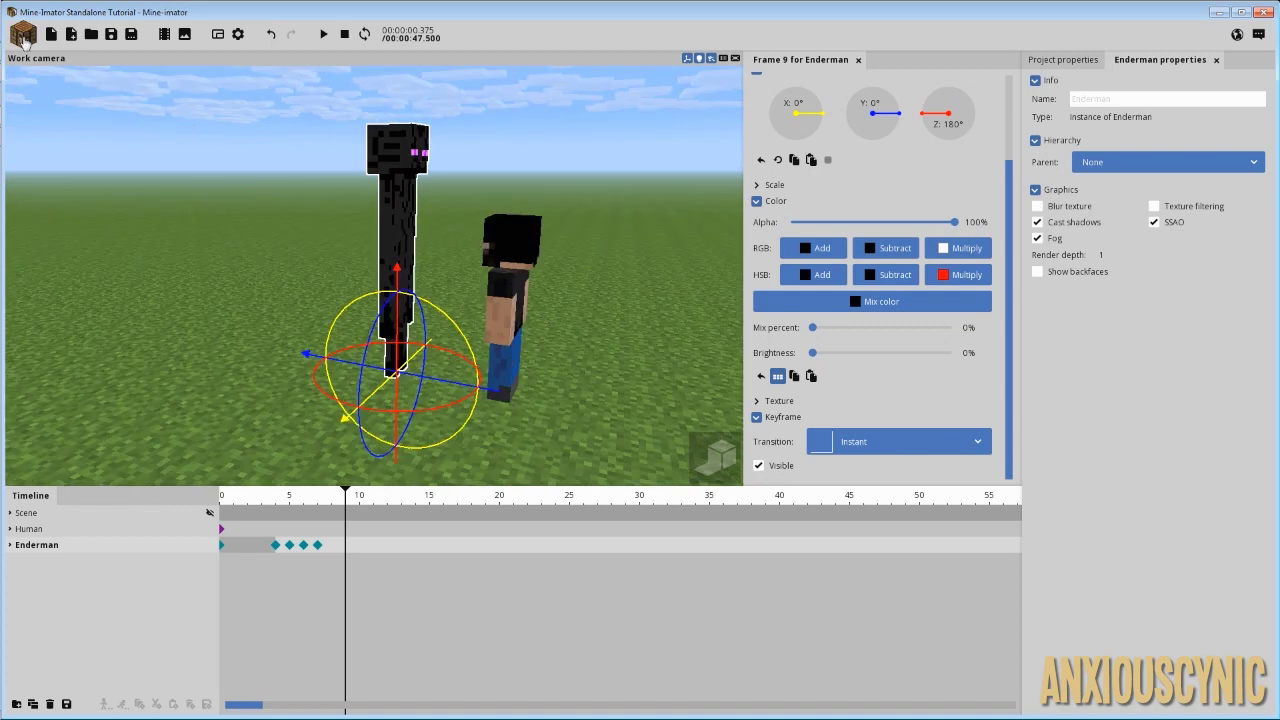
pyautogui.click(24, 40)
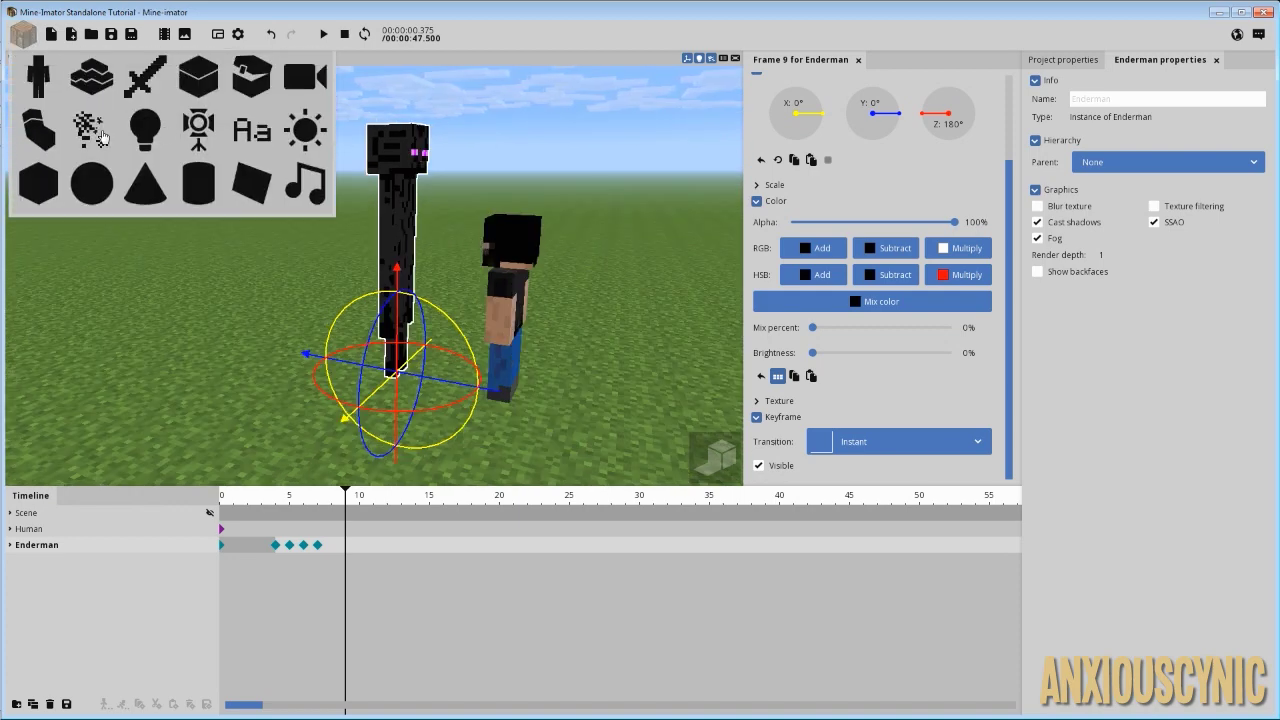
pyautogui.click(90, 131)
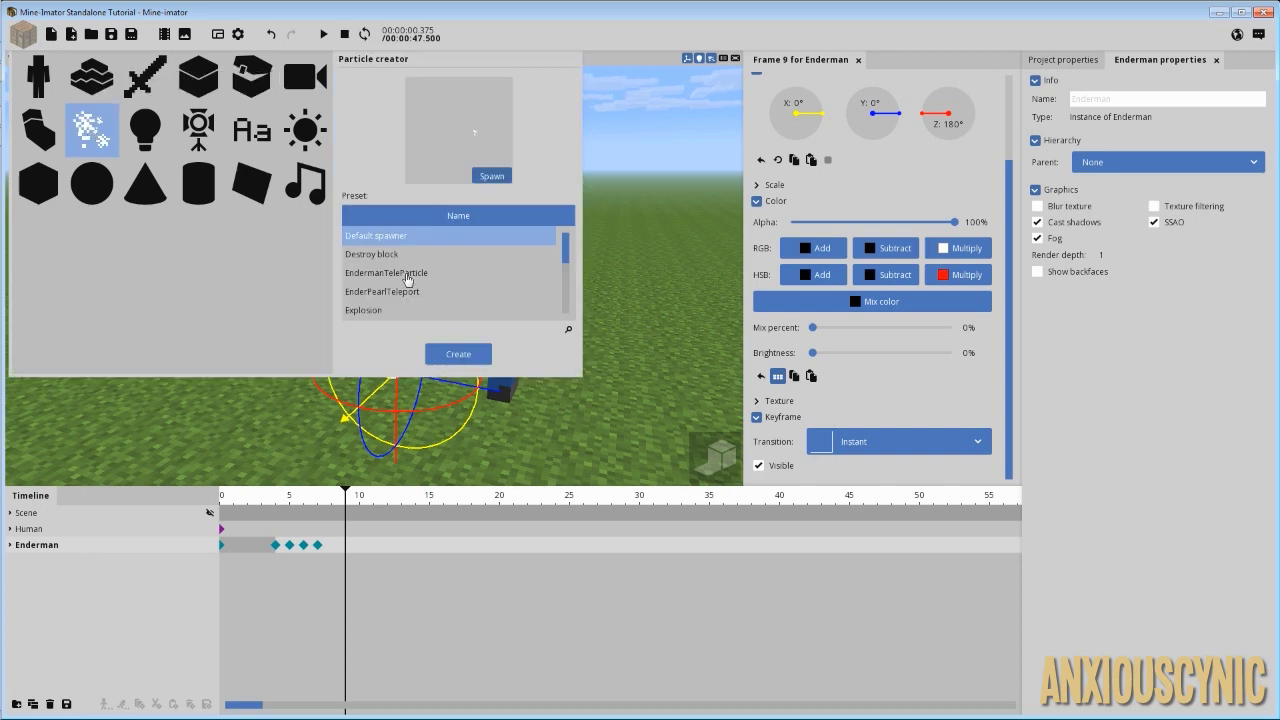
pyautogui.click(407, 273)
pyautogui.click(458, 354)
# Parent the particle creator to the Enderman and expand the Enderman's hierarchy in the timeline.
pyautogui.click(85, 561)
pyautogui.click(1112, 165)
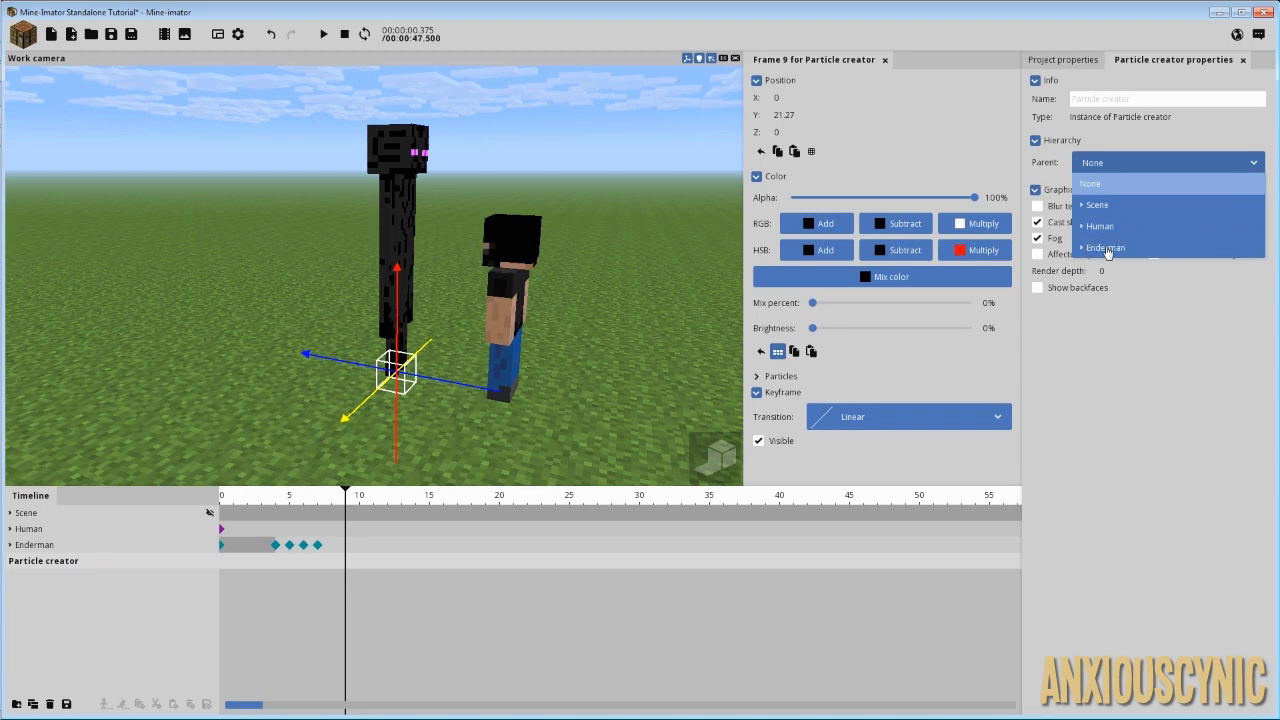
pyautogui.click(1106, 248)
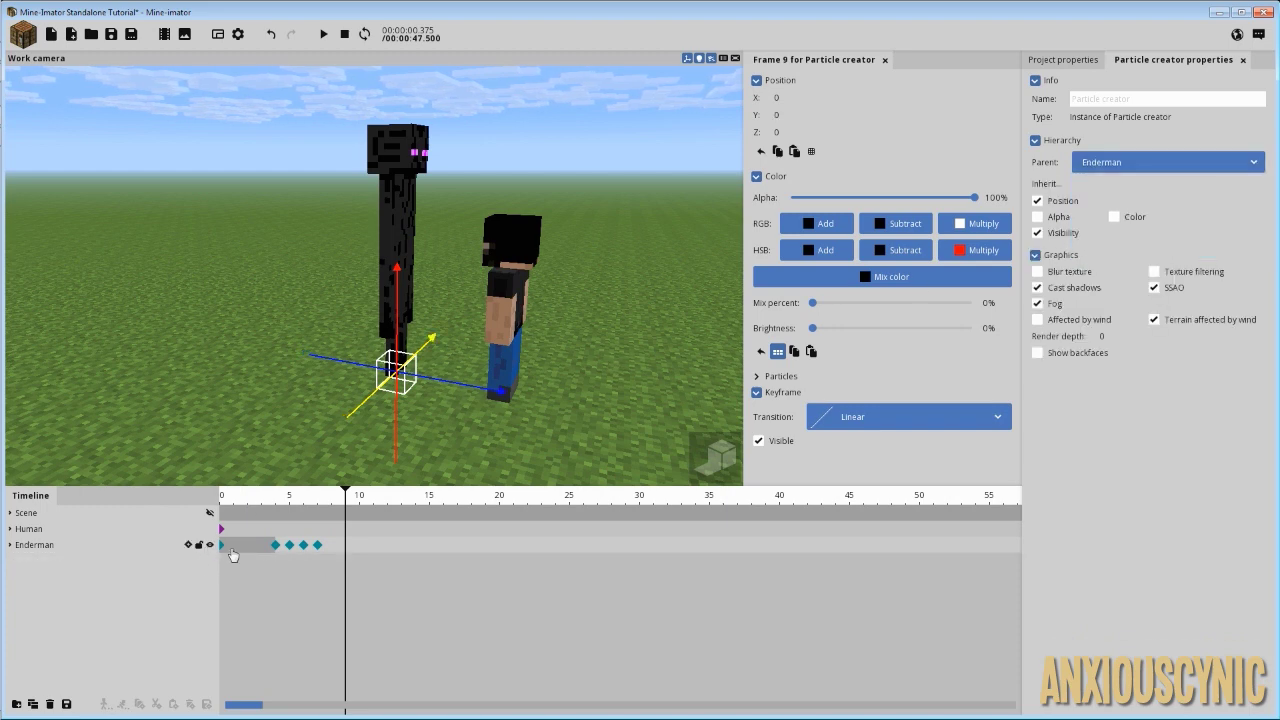
pyautogui.click(10, 545)
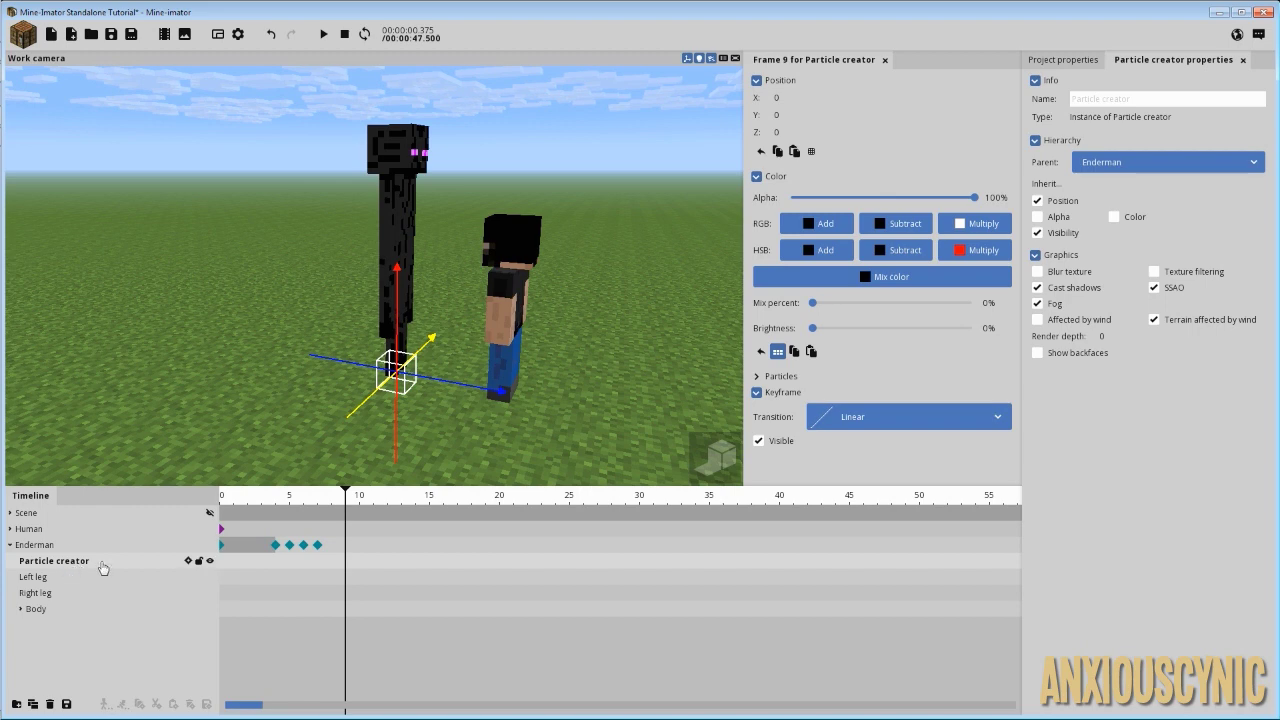
# Rename the new particle creator in the project library as EndermanTele.
pyautogui.click(1110, 101)
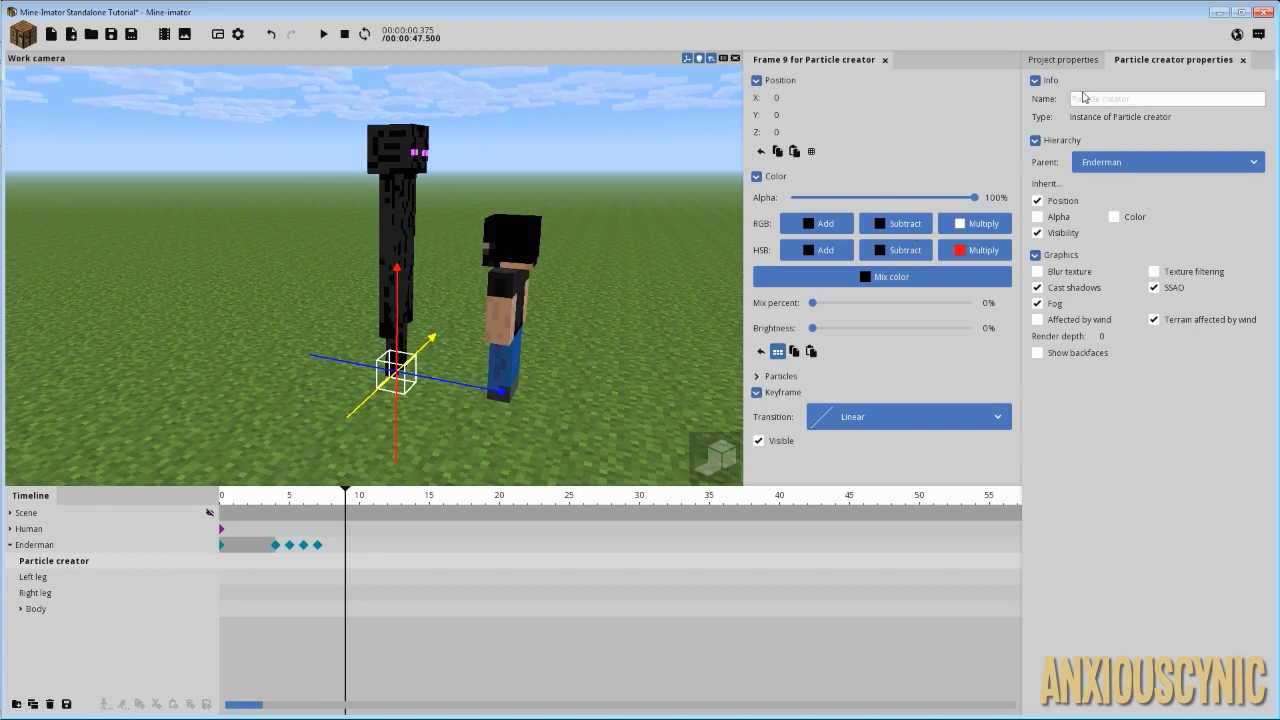
pyautogui.click(1062, 60)
pyautogui.click(1036, 96)
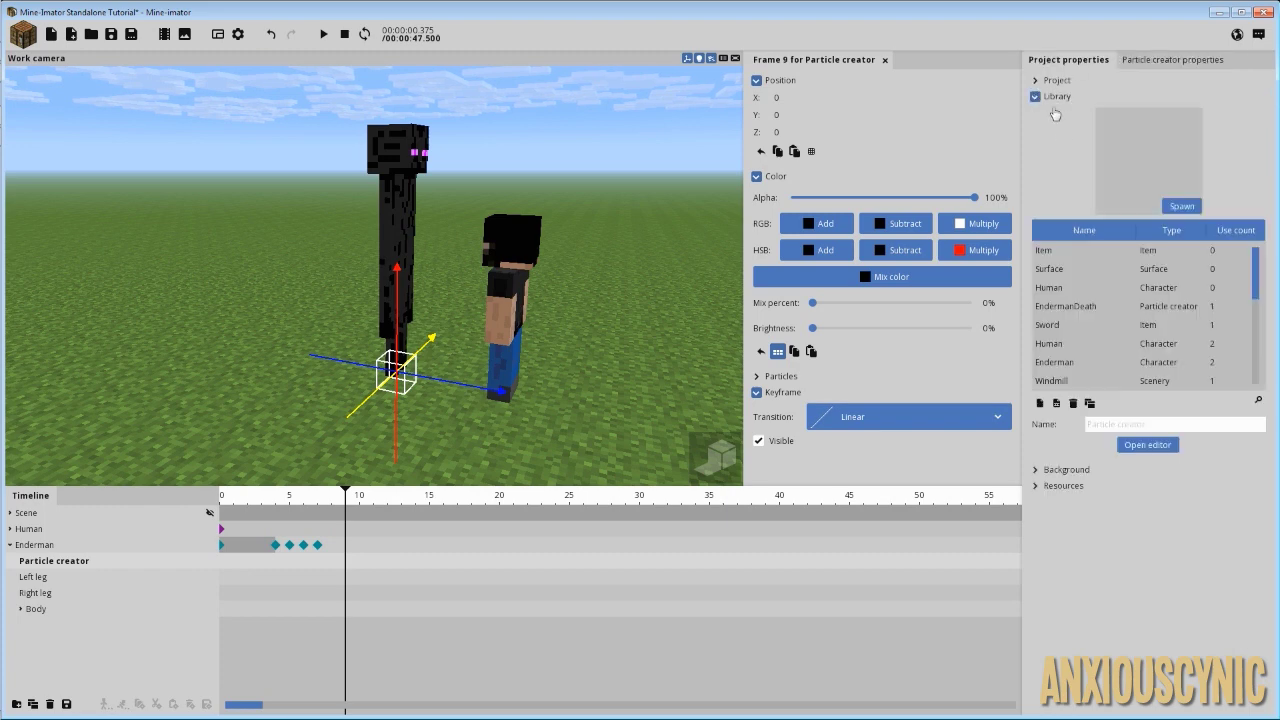
pyautogui.click(1107, 343)
pyautogui.scroll(-10, 1095, 355)
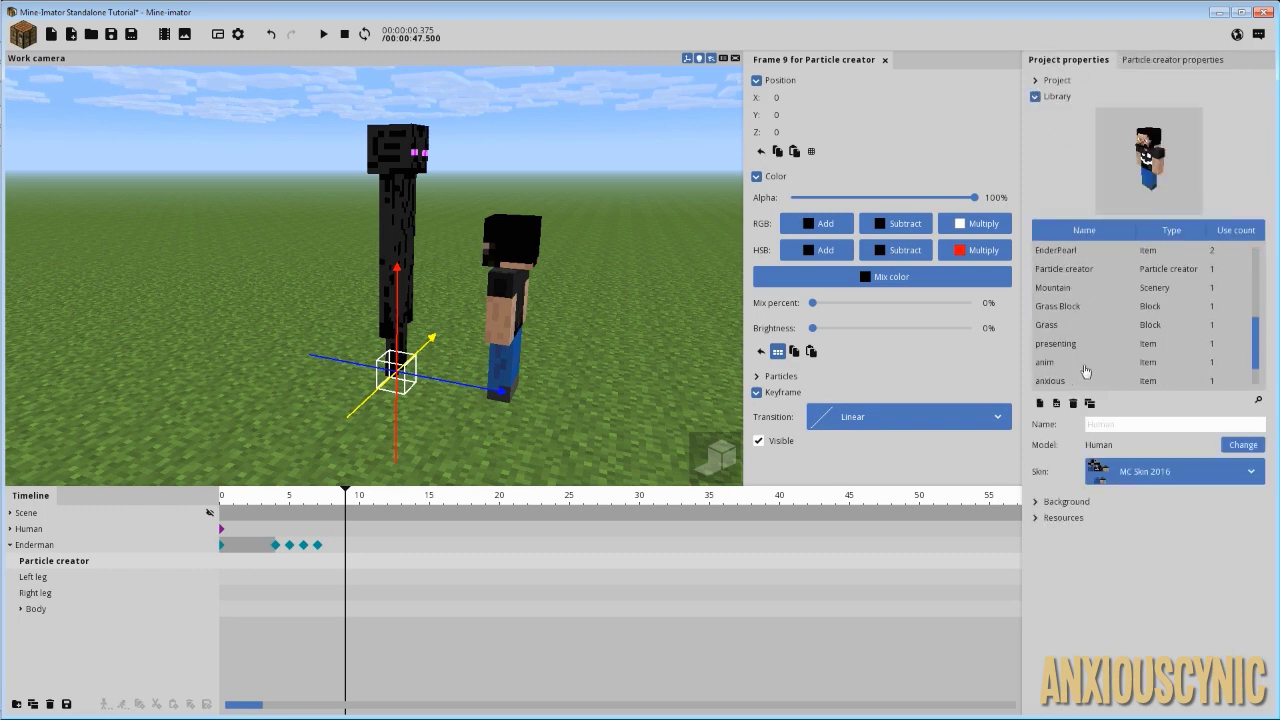
pyautogui.click(1068, 380)
pyautogui.click(1134, 421)
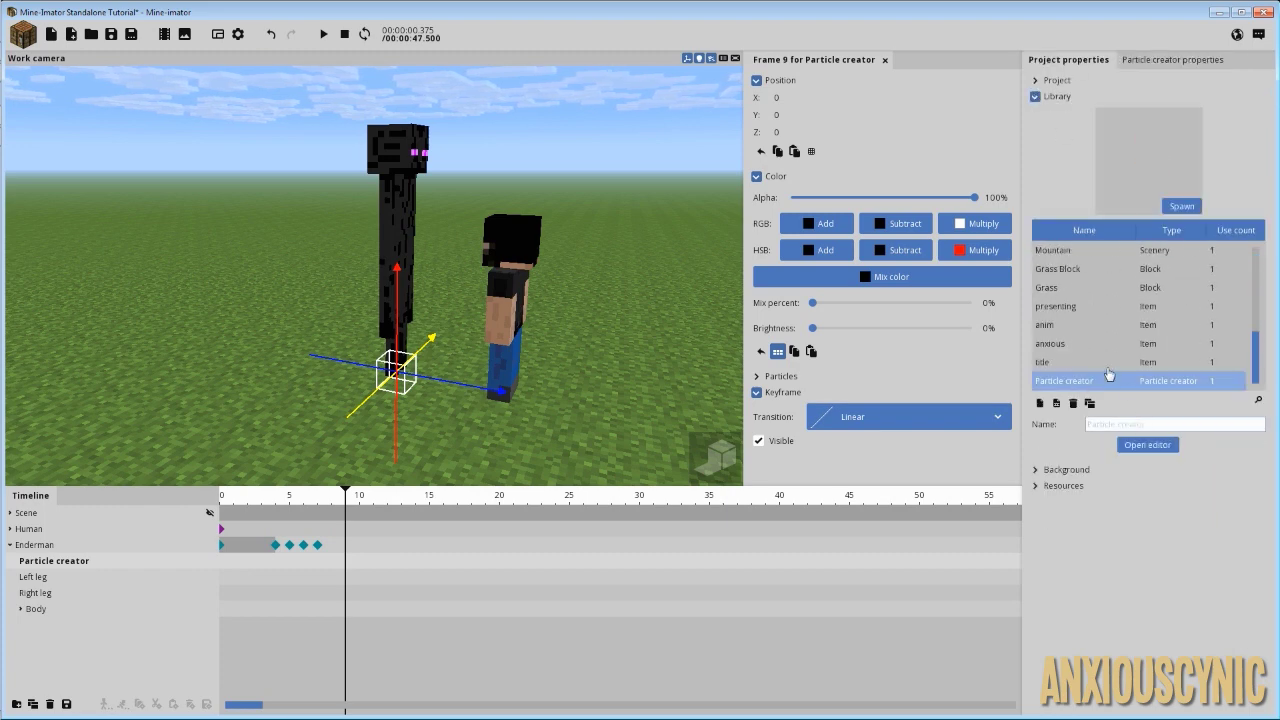
pyautogui.write('EndermanTele')
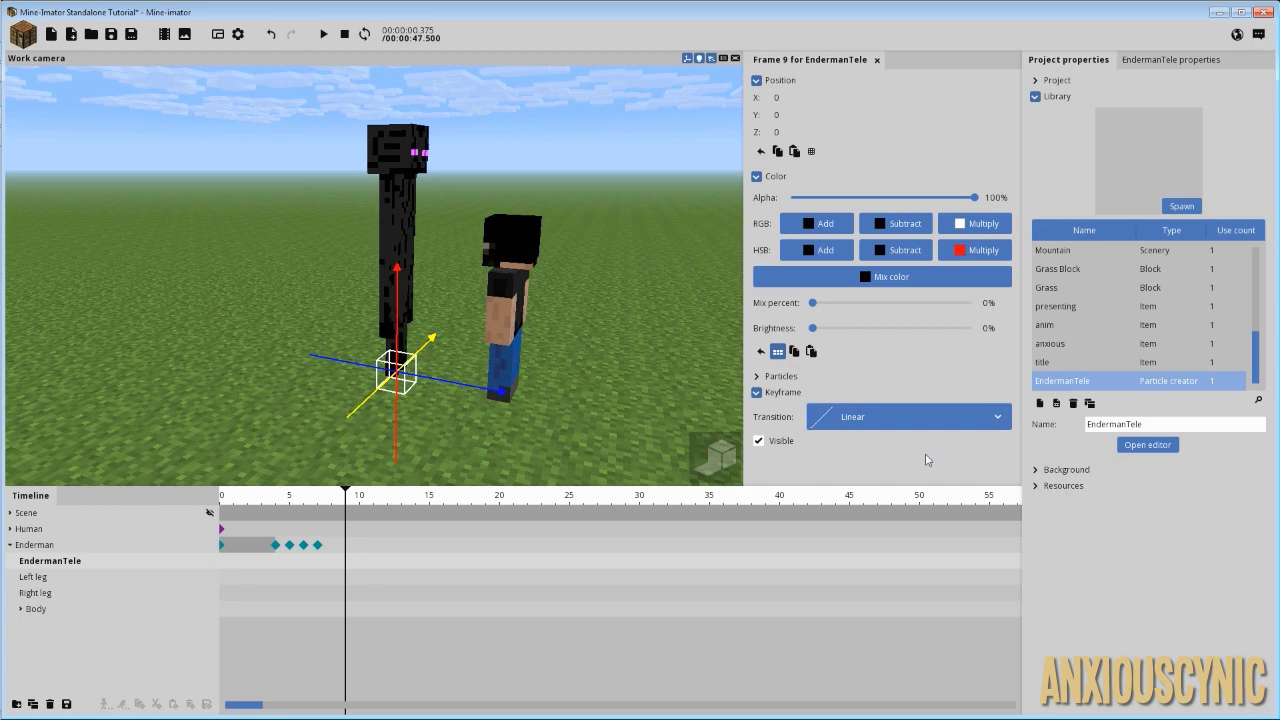
# Add an EndermanTele keyframe at frame 7, set its Y position to 0 and raise it to a Z of about 26.78.
pyautogui.click(1036, 96)
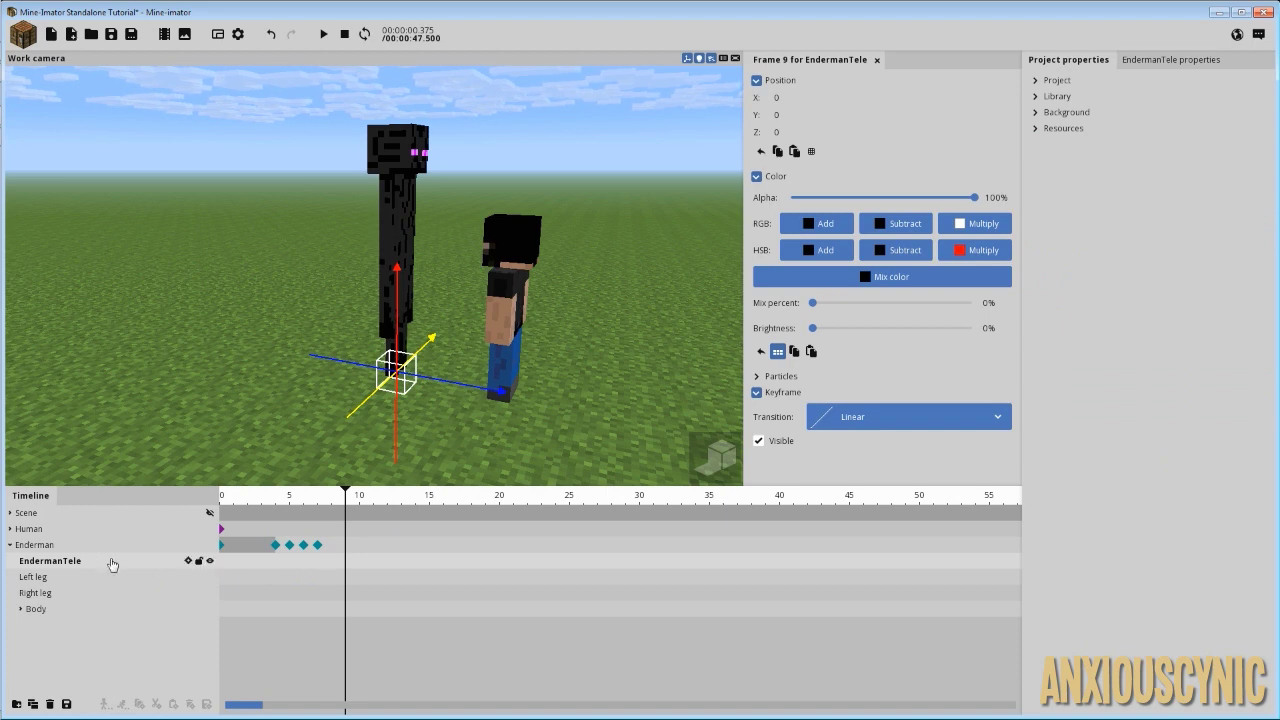
pyautogui.click(318, 565)
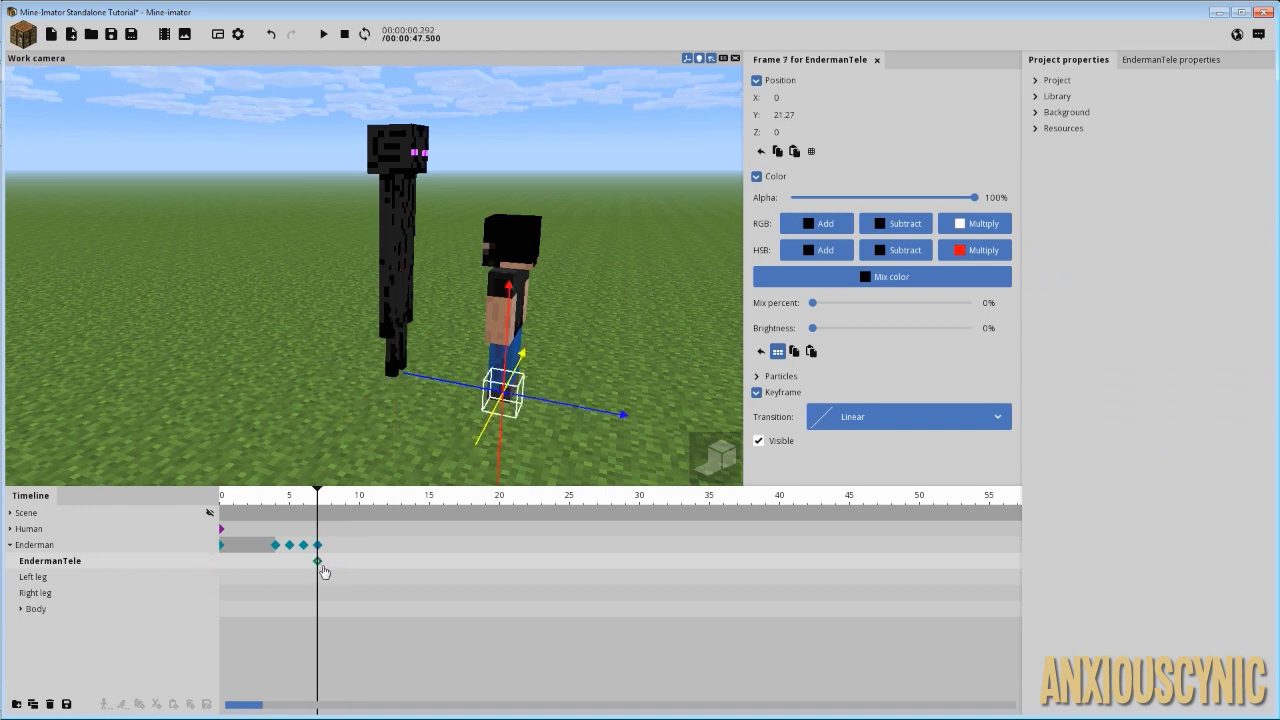
pyautogui.click(318, 564)
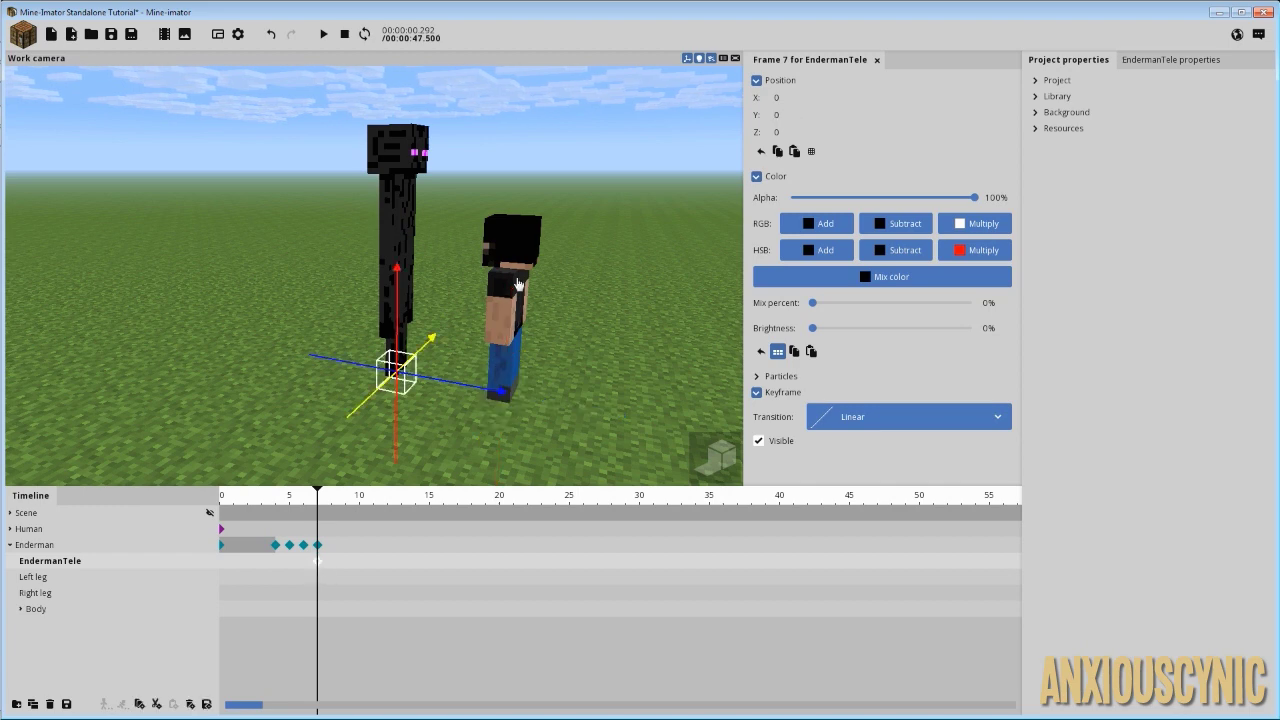
pyautogui.moveTo(398, 287); pyautogui.dragTo(398, 158)
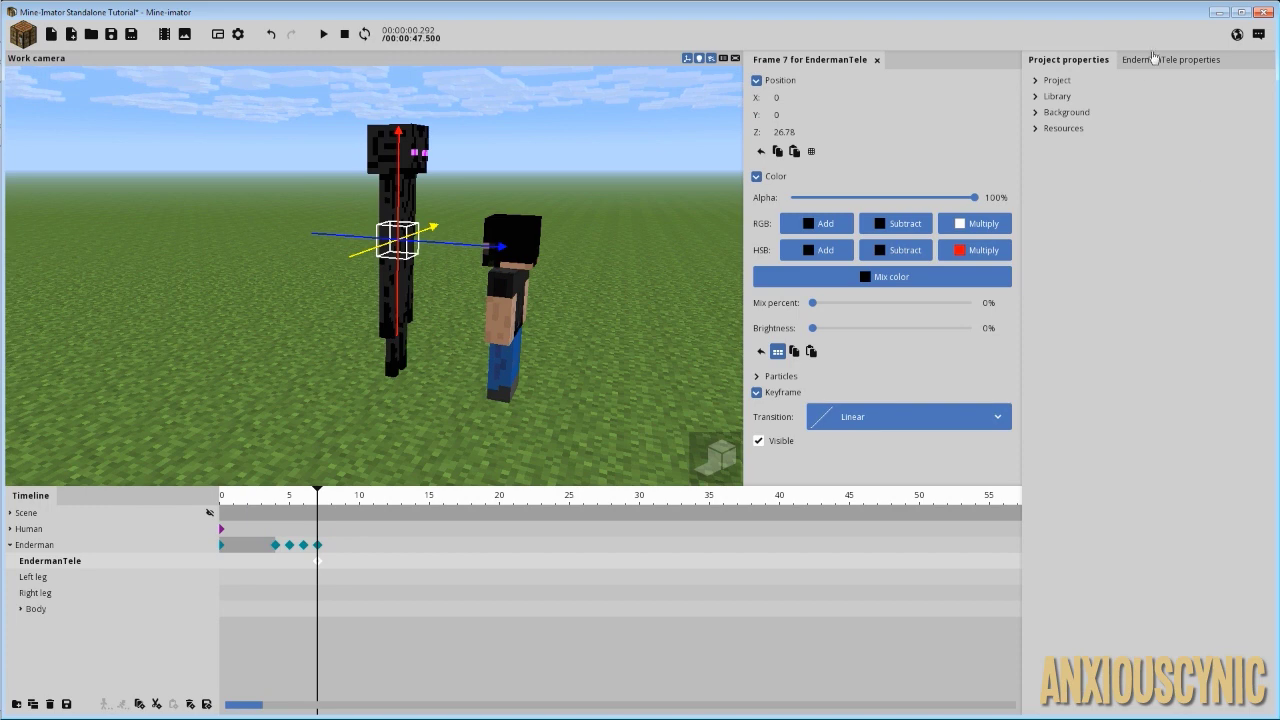
# Open the particle editor for EndermanTele and examine its box spawn region around the Enderman from several angles.
pyautogui.click(1053, 97)
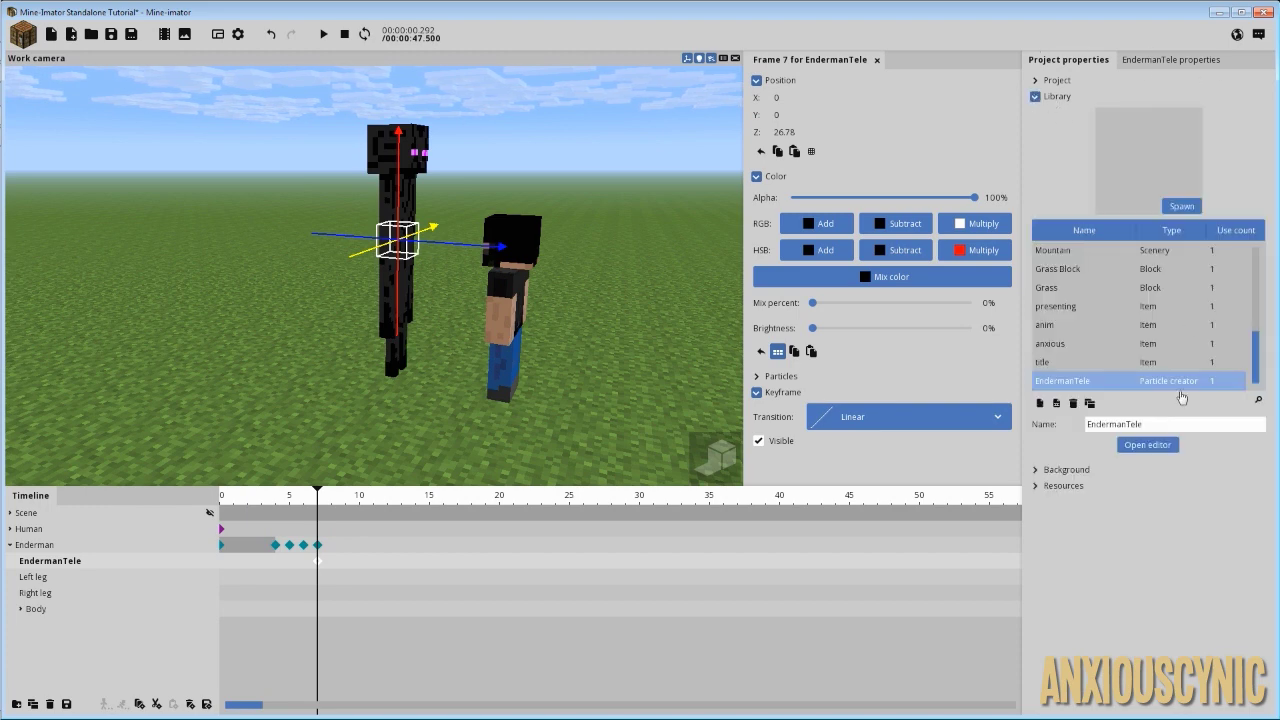
pyautogui.click(1150, 446)
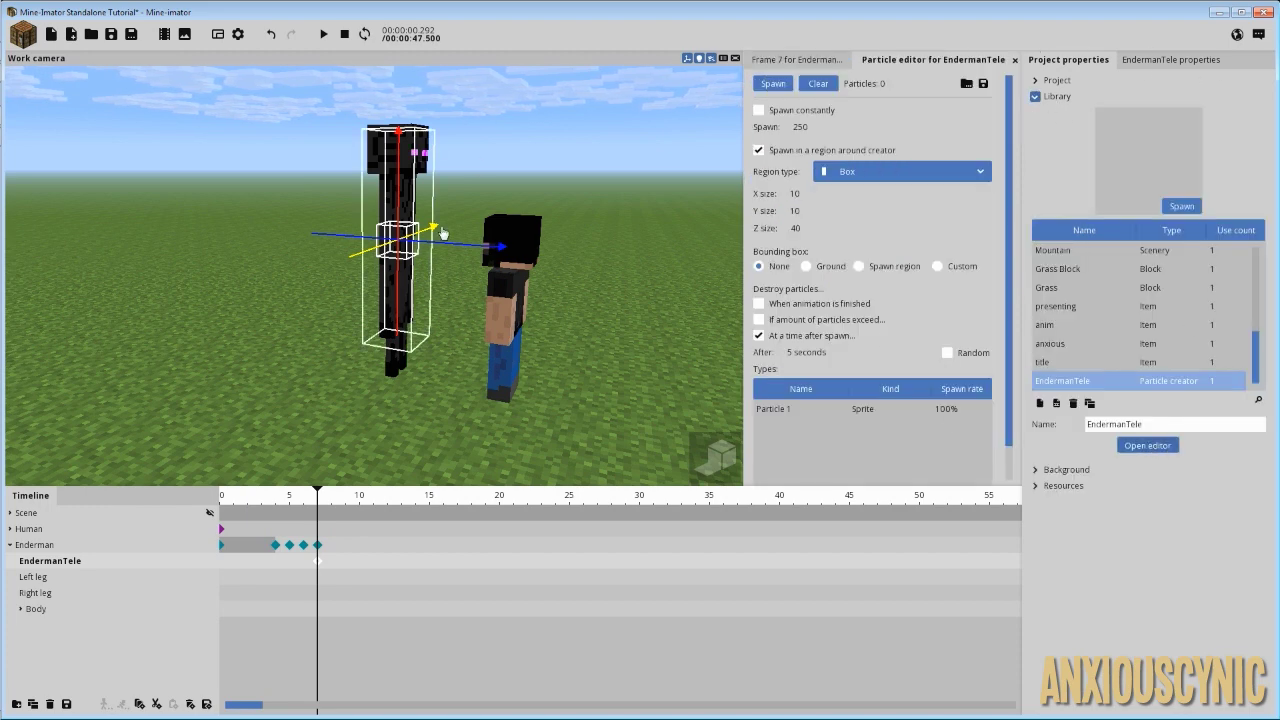
pyautogui.moveTo(583, 166); pyautogui.dragTo(615, 158)
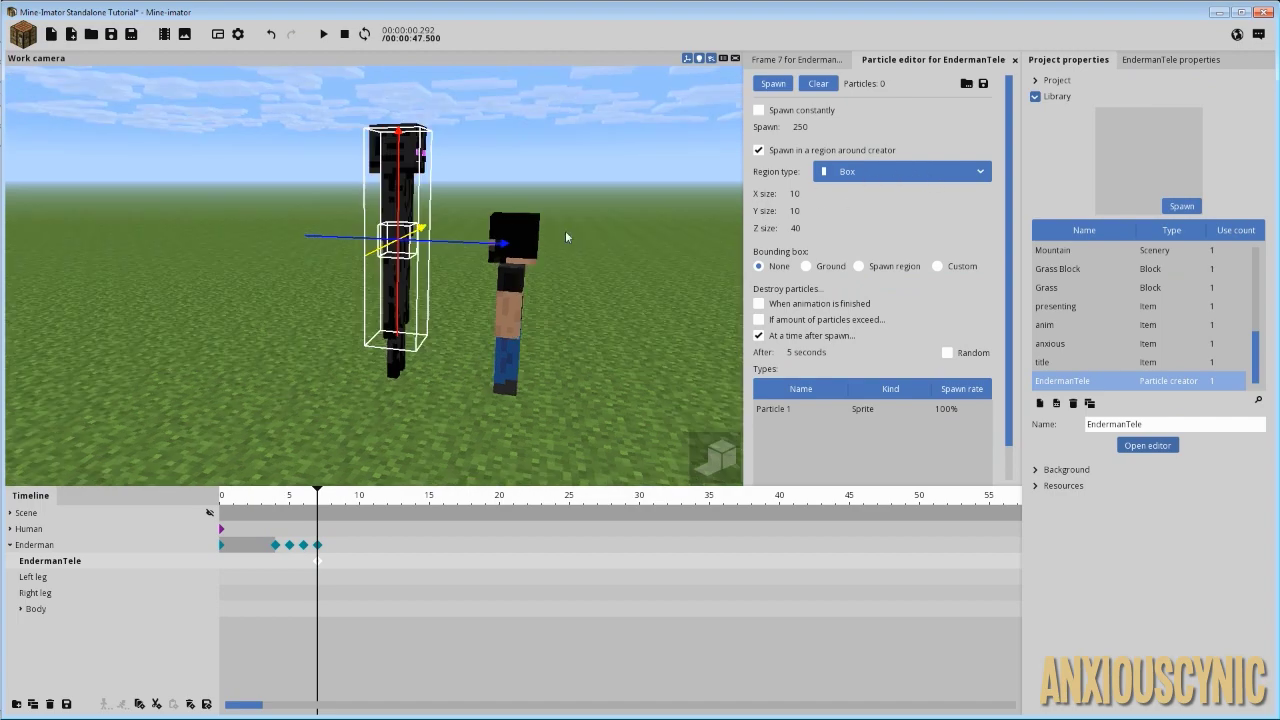
pyautogui.moveTo(518, 201); pyautogui.dragTo(680, 201)
pyautogui.moveTo(645, 228); pyautogui.dragTo(705, 228, button='right')
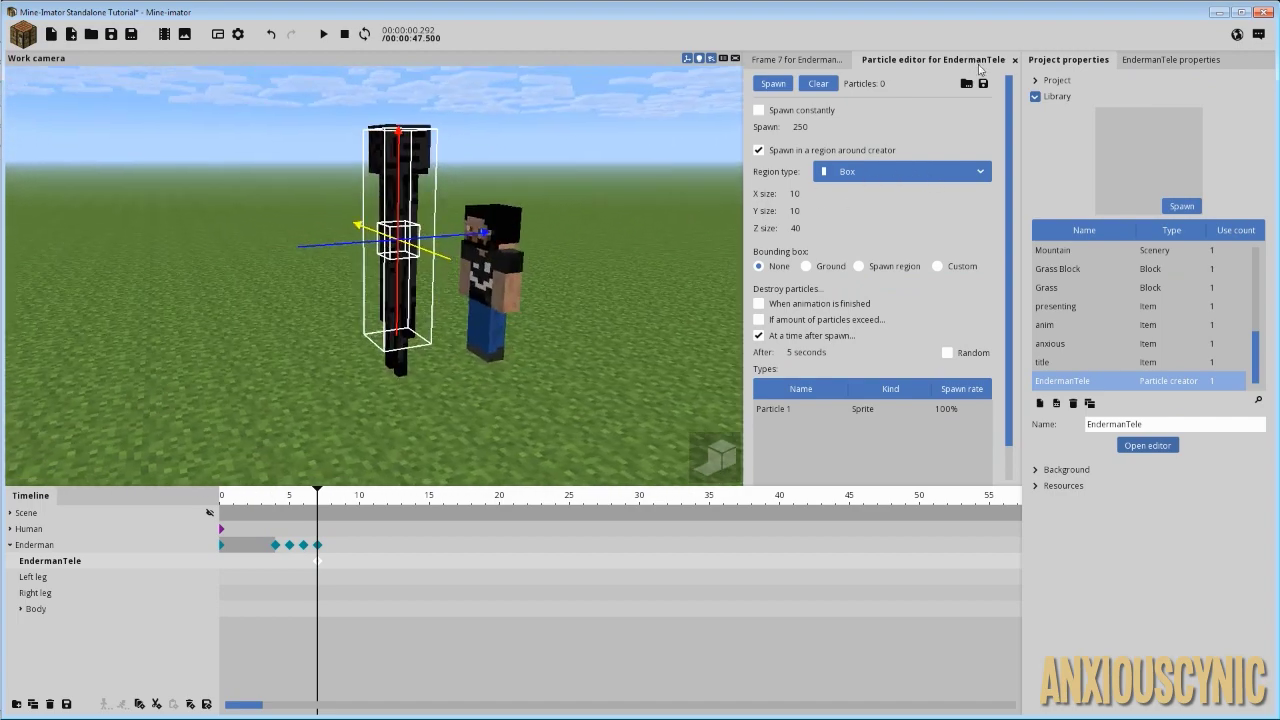
pyautogui.moveTo(584, 259); pyautogui.dragTo(495, 252)
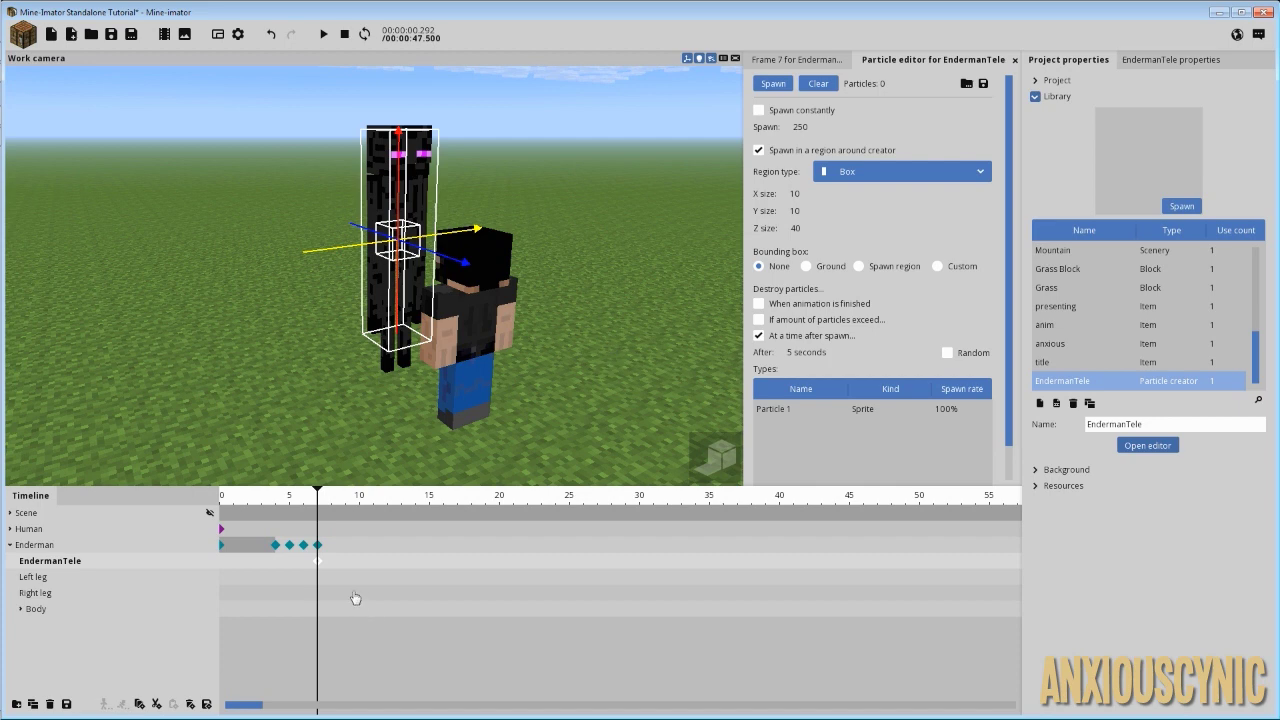
# Play the animation from the start and view the EndermanTele particle burst from a distance.
pyautogui.moveTo(317, 512); pyautogui.dragTo(193, 498)
pyautogui.click(287, 606)
pyautogui.press('space')
pyautogui.press('space')
pyautogui.moveTo(558, 367); pyautogui.dragTo(720, 335)
pyautogui.moveTo(455, 360); pyautogui.dragTo(511, 371, button='right')
pyautogui.press('space')
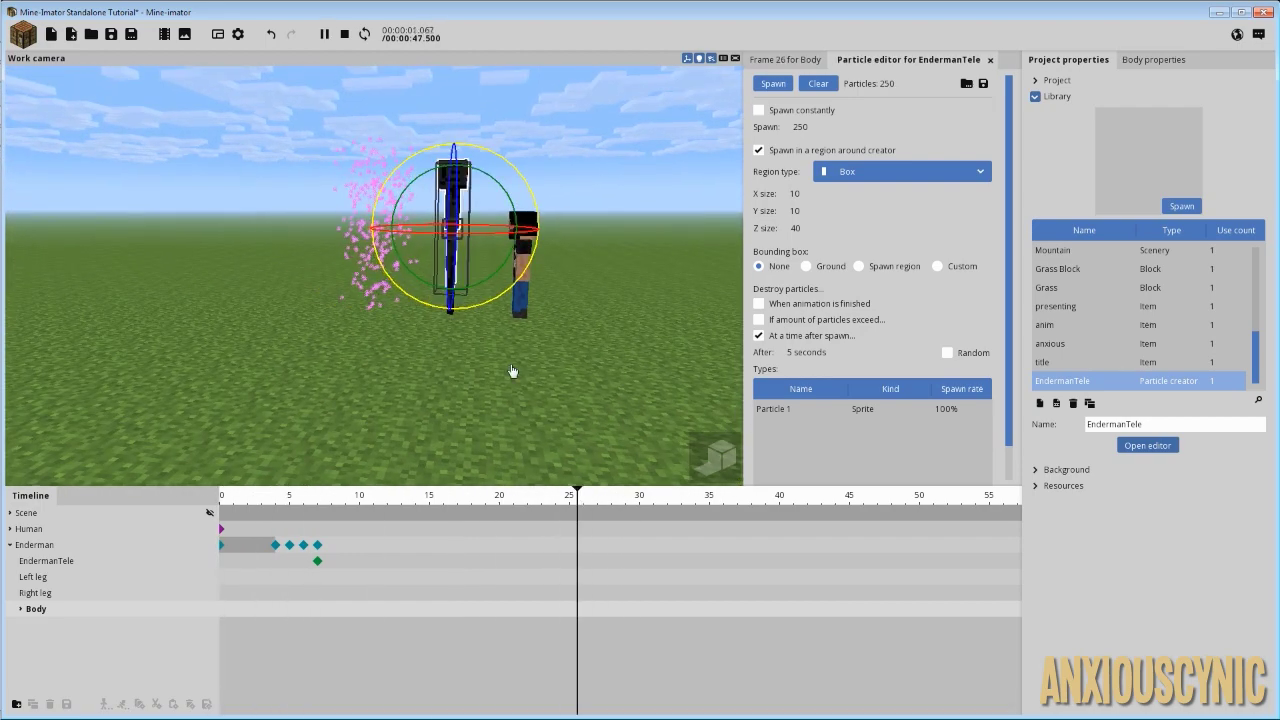
# Try the EndermanTele keyframe at frame 8, replay the particle burst, and move the keyframe back to frame 7.
pyautogui.click(317, 560)
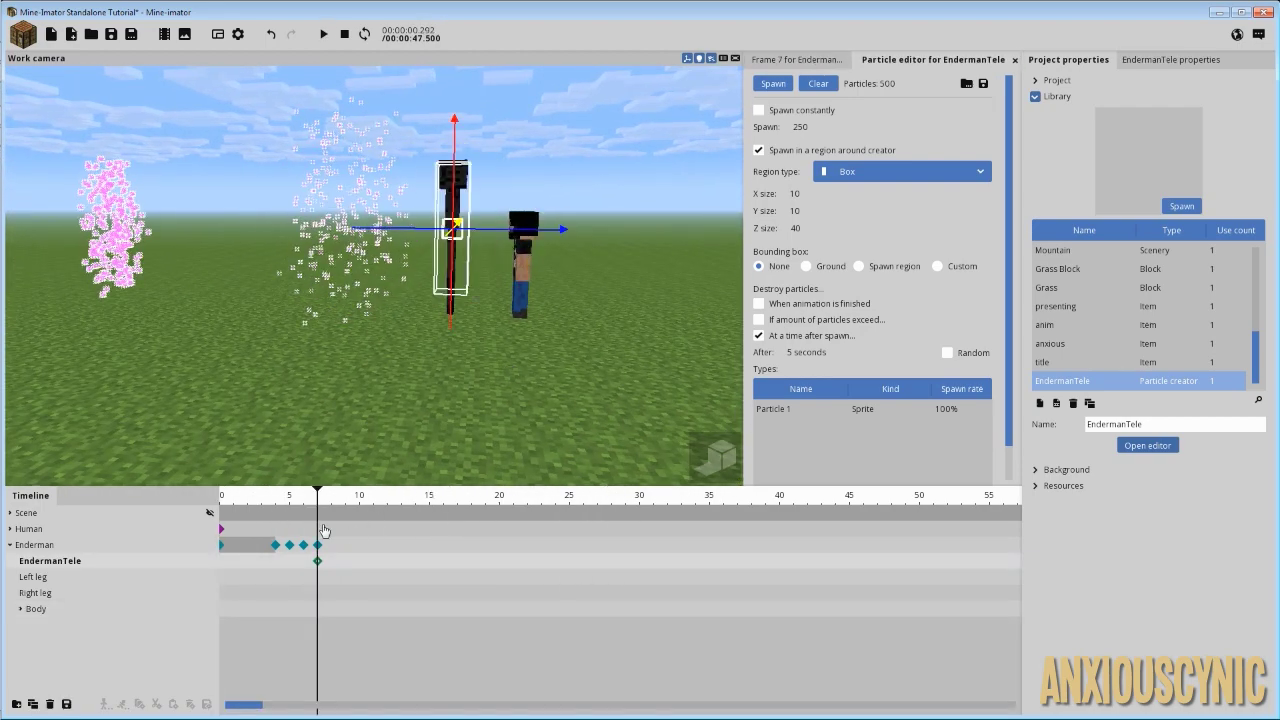
pyautogui.click(318, 562)
pyautogui.keyDown('ctrl'); pyautogui.scroll(2, 335, 559); pyautogui.keyUp('ctrl')
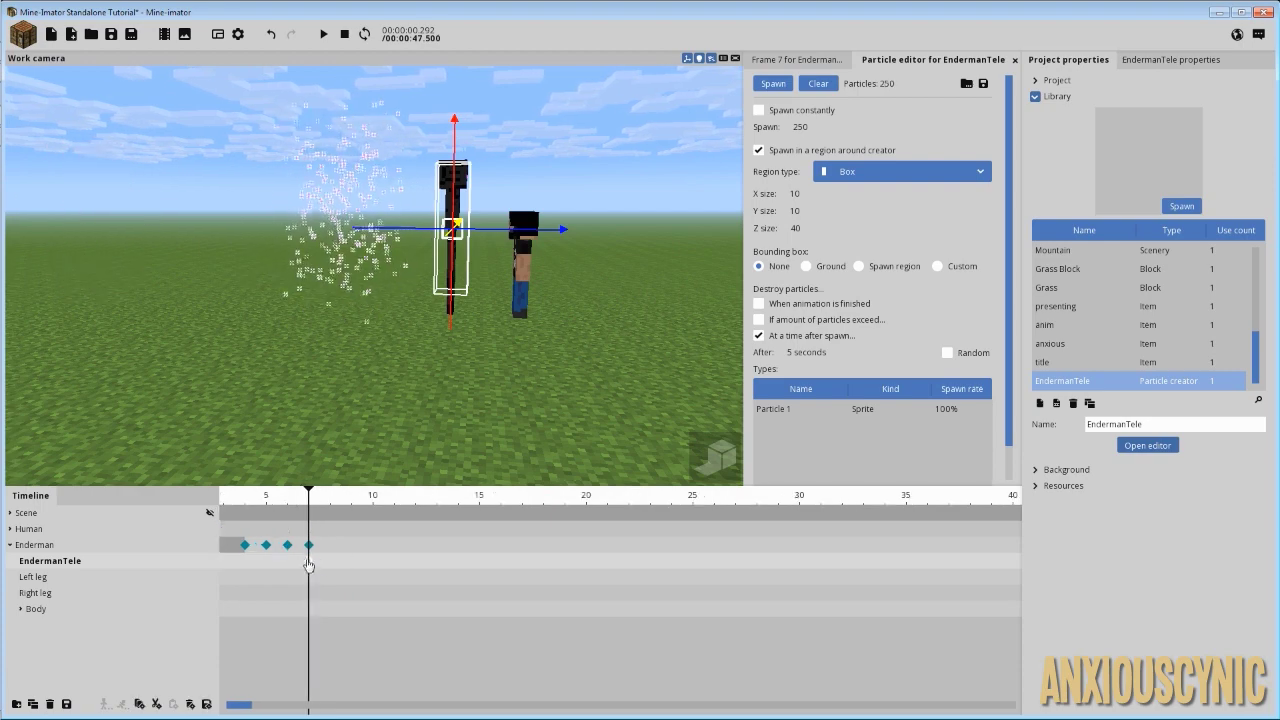
pyautogui.click(324, 562)
pyautogui.moveTo(328, 509); pyautogui.dragTo(266, 498)
pyautogui.press('space')
pyautogui.press('space')
pyautogui.click(330, 562)
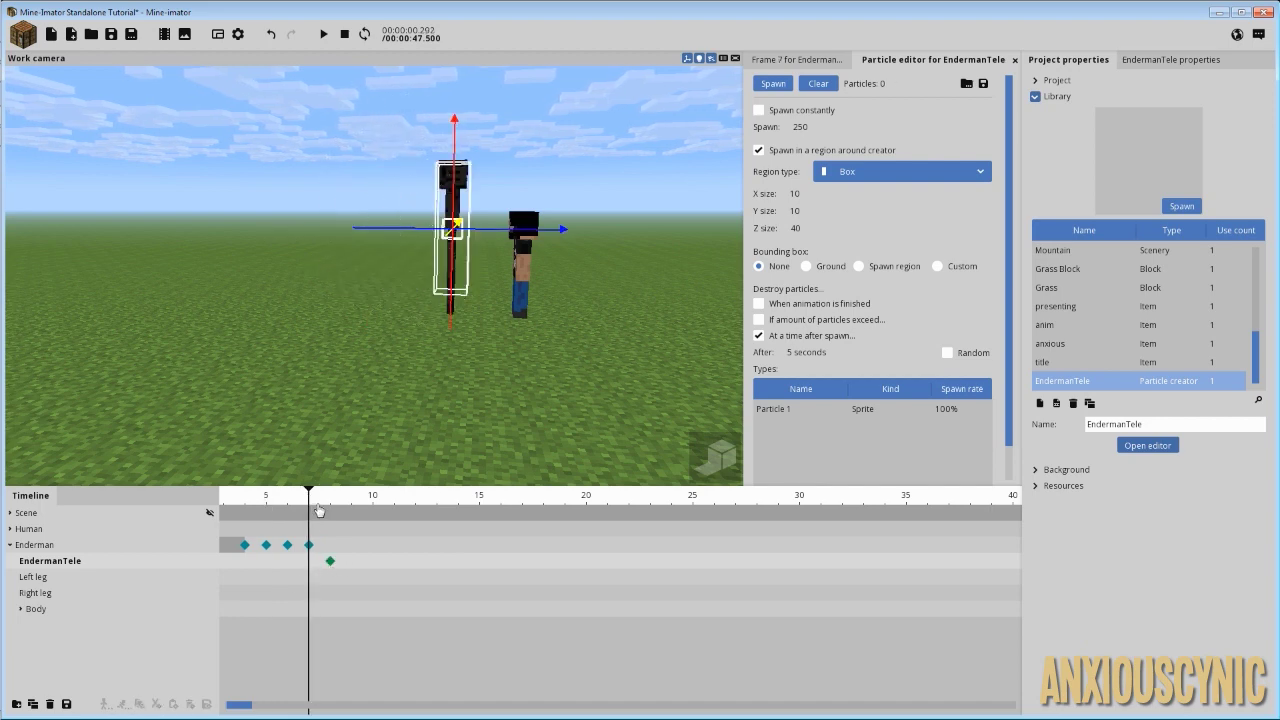
pyautogui.moveTo(318, 508); pyautogui.dragTo(266, 505)
pyautogui.press('space')
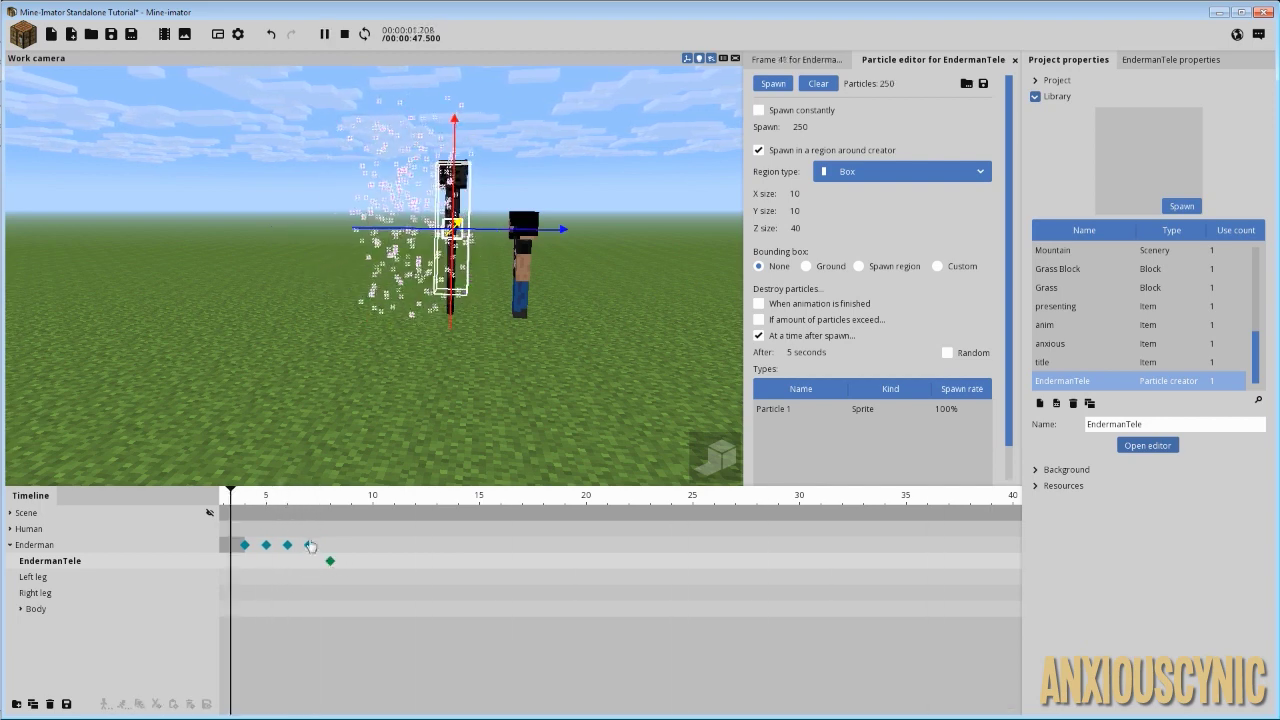
pyautogui.press('space')
pyautogui.moveTo(330, 562); pyautogui.dragTo(310, 562)
# Replay the whole teleport from frame 0 to check the timing of the particles against the Enderman's appearance.
pyautogui.moveTo(291, 505); pyautogui.dragTo(168, 499)
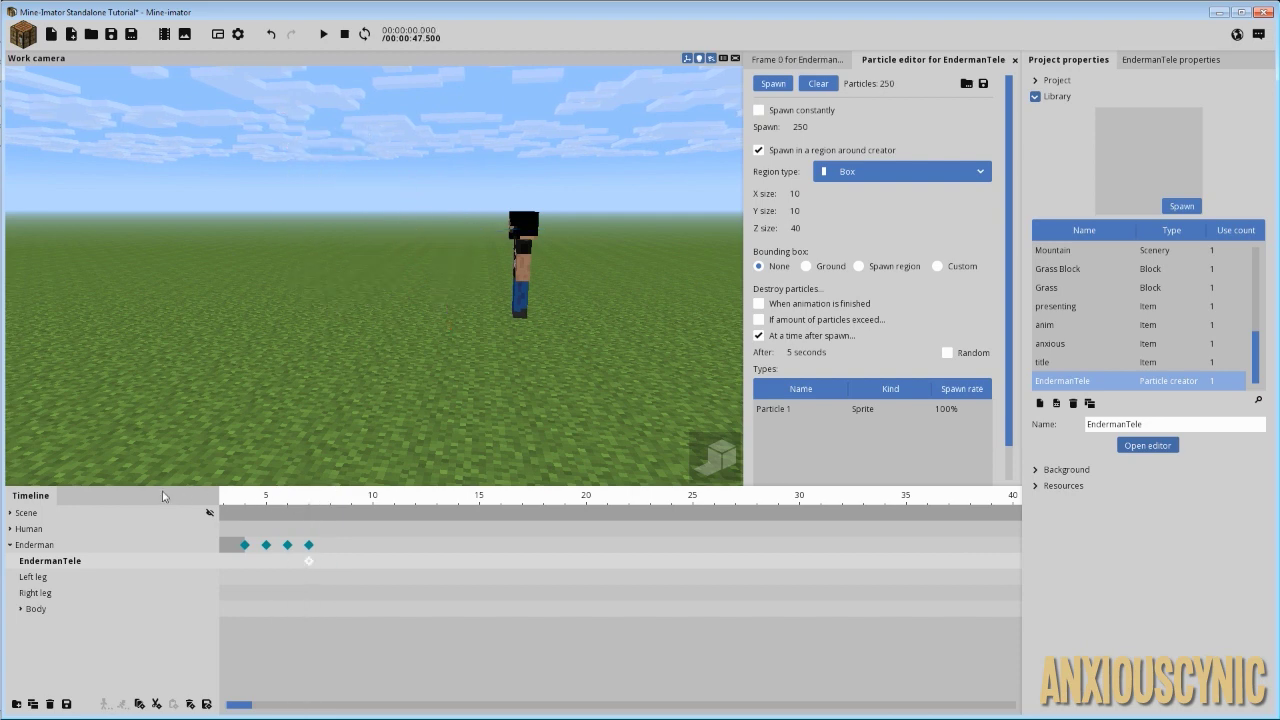
pyautogui.press('space')
pyautogui.press('space')
pyautogui.press('space')
pyautogui.press('space')
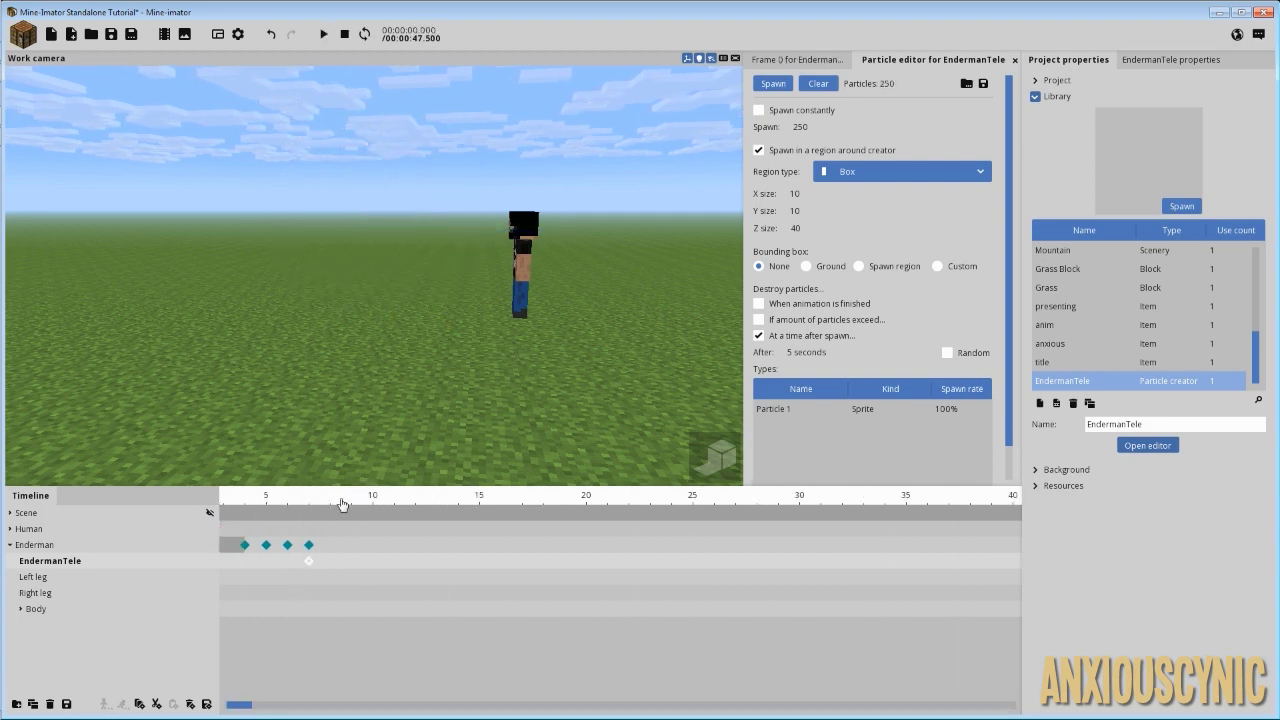
pyautogui.press('space')
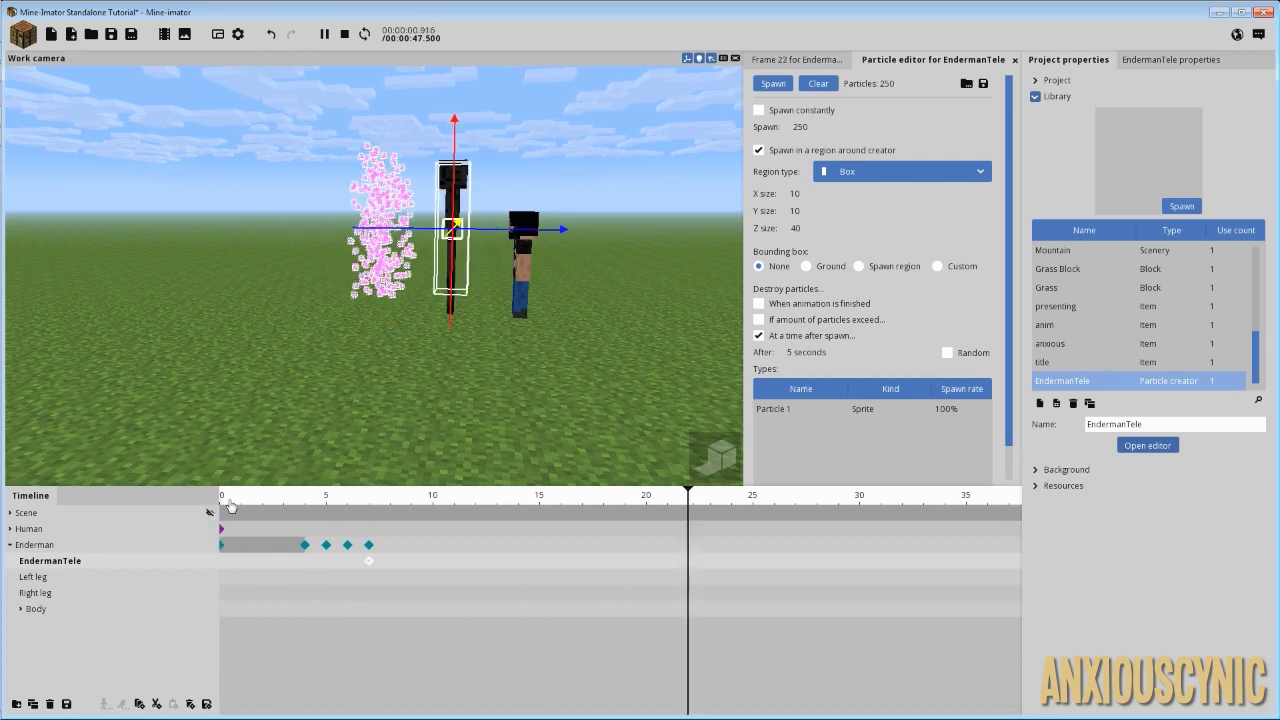
pyautogui.press('space')
# Scrub through frames 6 to 9 and replay the teleport from about frame 2 in a raised view.
pyautogui.click(300, 503)
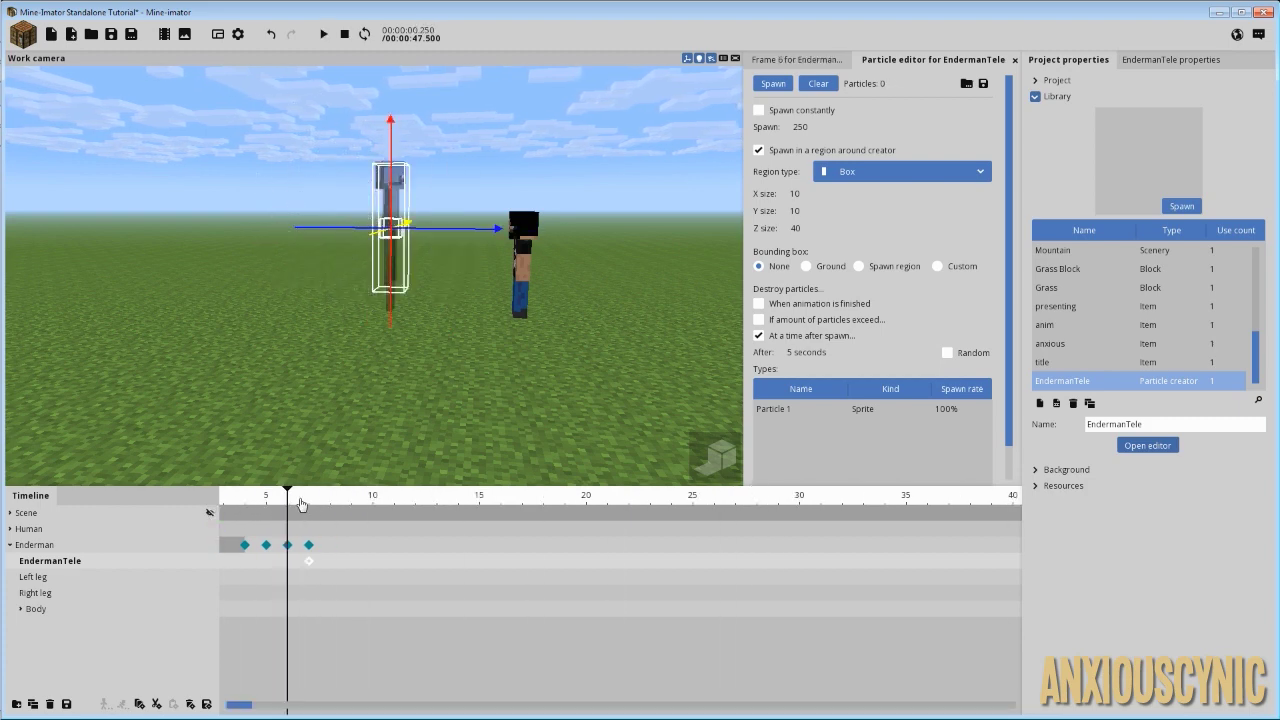
pyautogui.moveTo(300, 503); pyautogui.dragTo(362, 510)
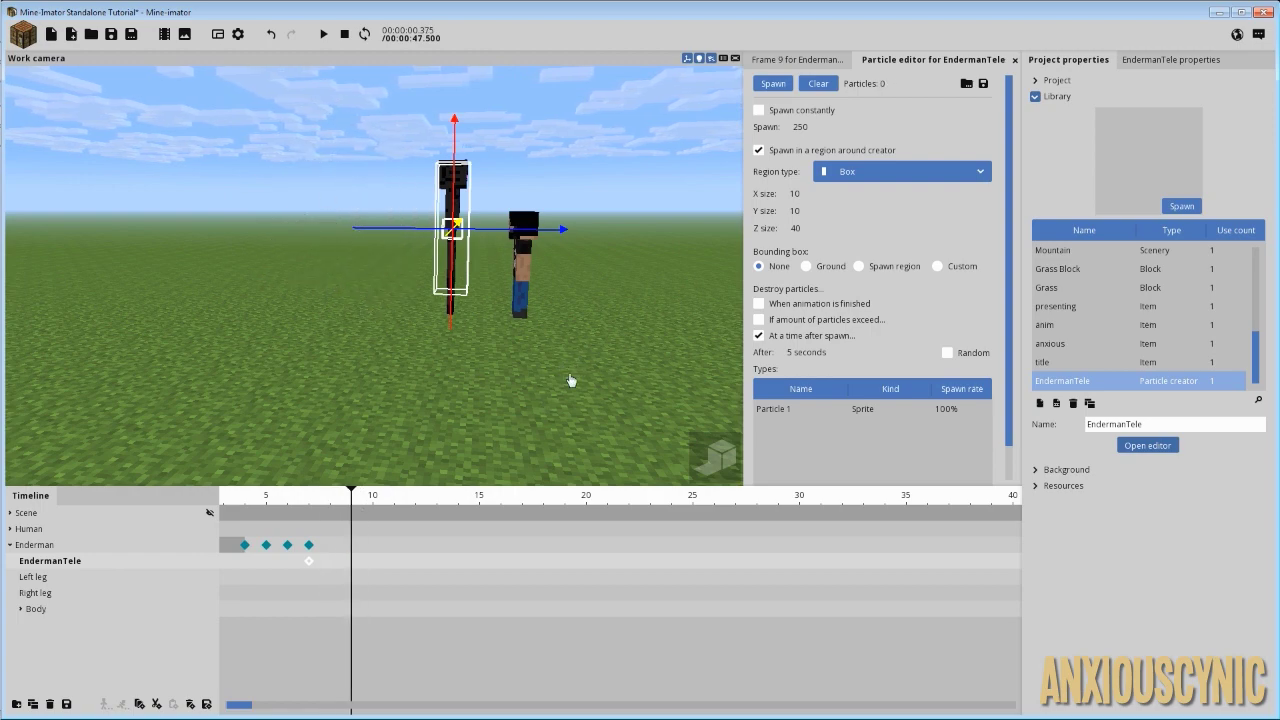
pyautogui.moveTo(579, 366); pyautogui.dragTo(470, 412)
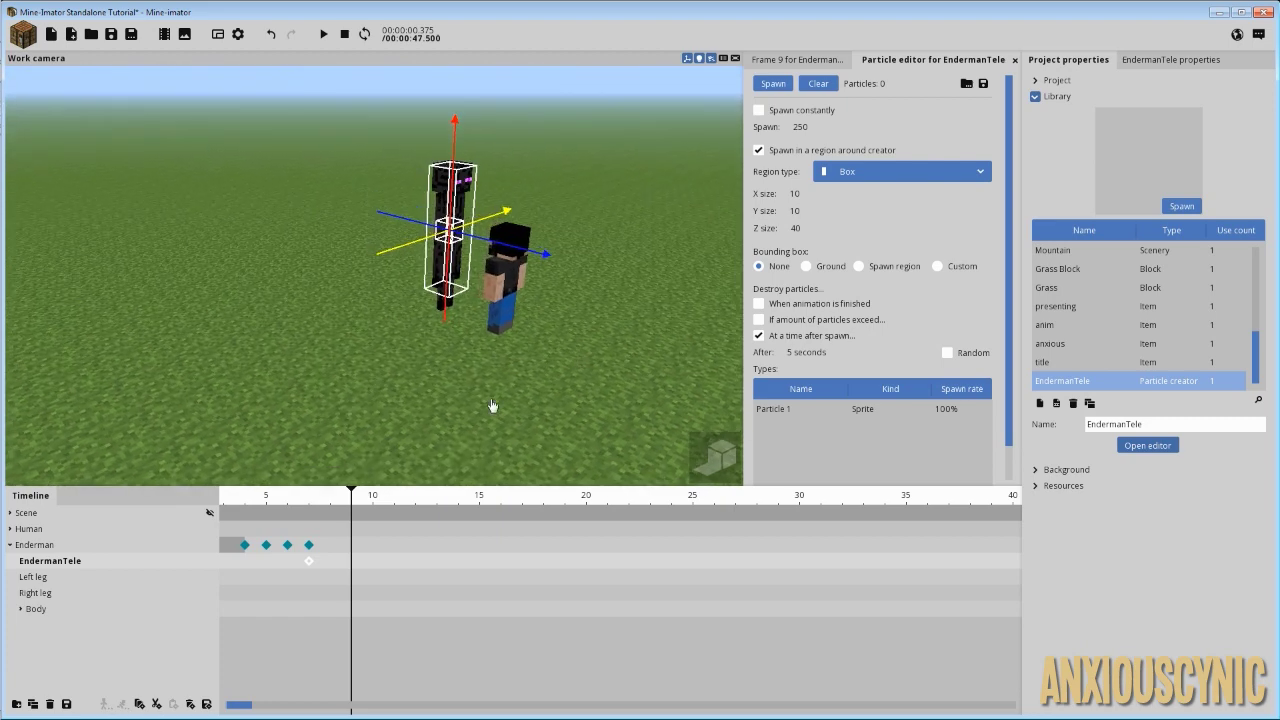
pyautogui.moveTo(305, 498); pyautogui.dragTo(274, 507)
pyautogui.press('space')
pyautogui.press('space')
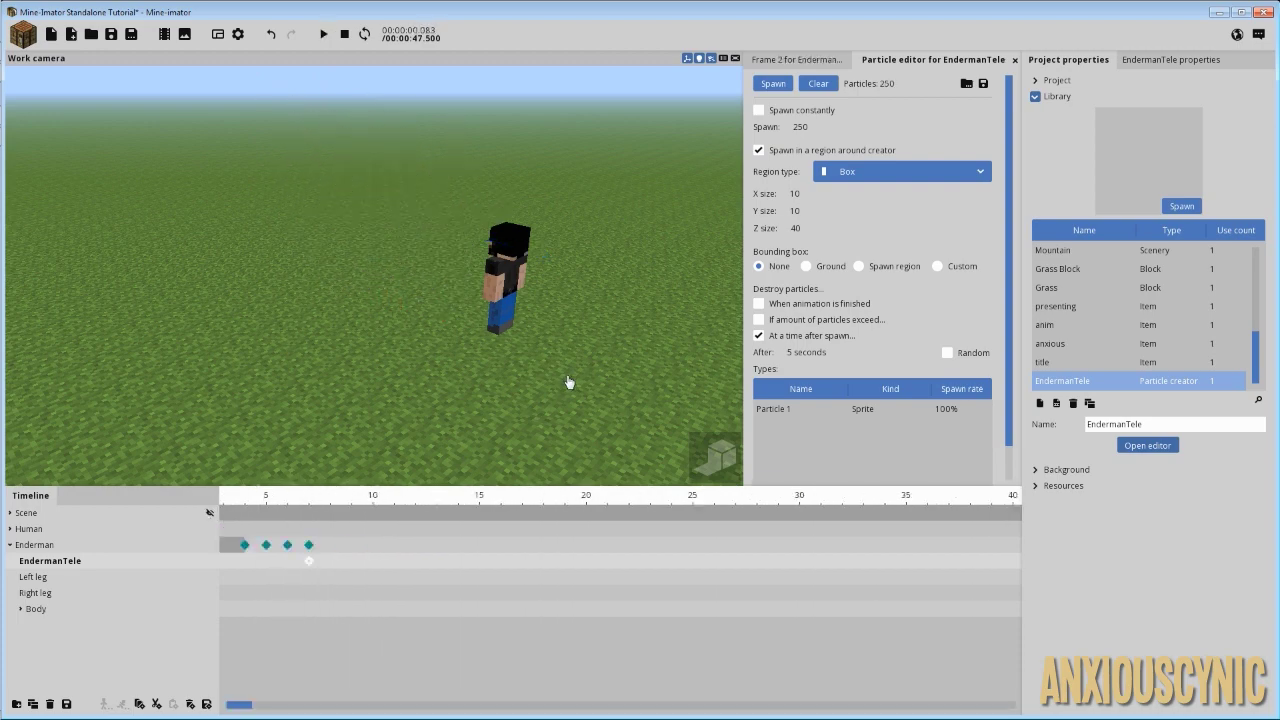
pyautogui.click(309, 495)
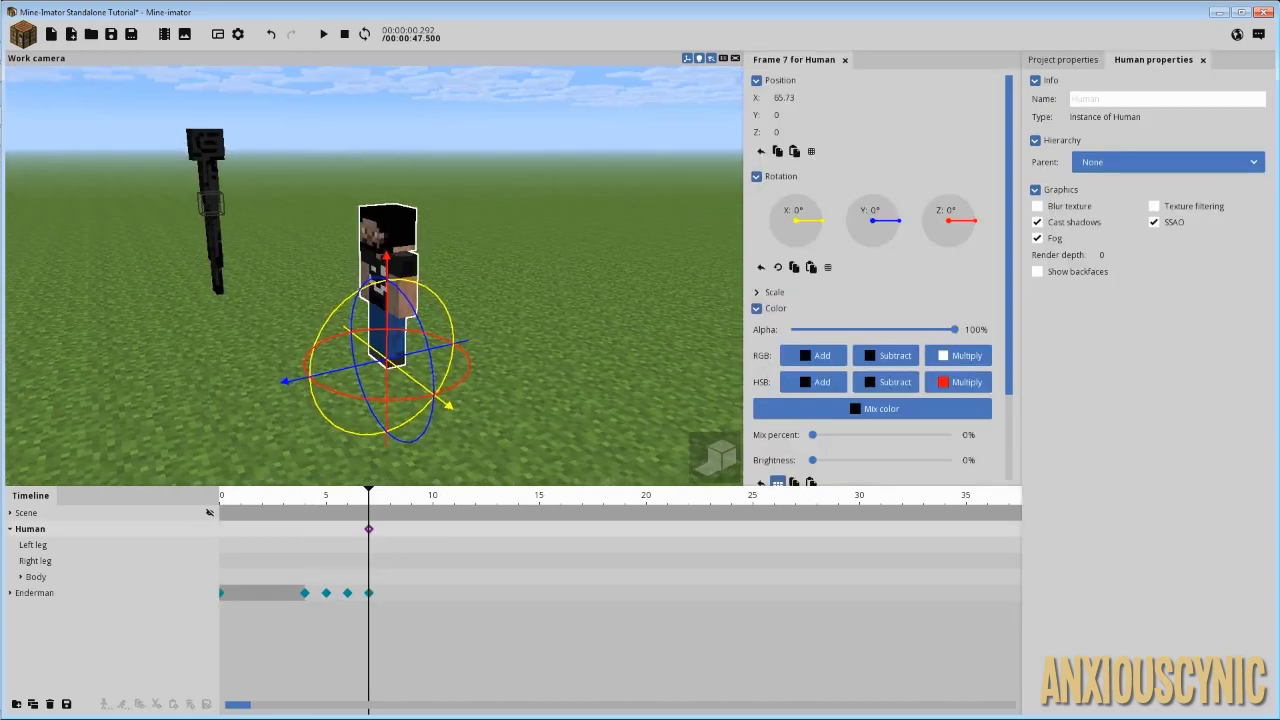
# Expand the Human's body parts and add keyframes at frame 7 for the legs, body, head and both arms.
pyautogui.moveTo(481, 177); pyautogui.dragTo(525, 208)
pyautogui.scroll(3, 489, 183)
pyautogui.click(356, 172)
pyautogui.click(368, 530)
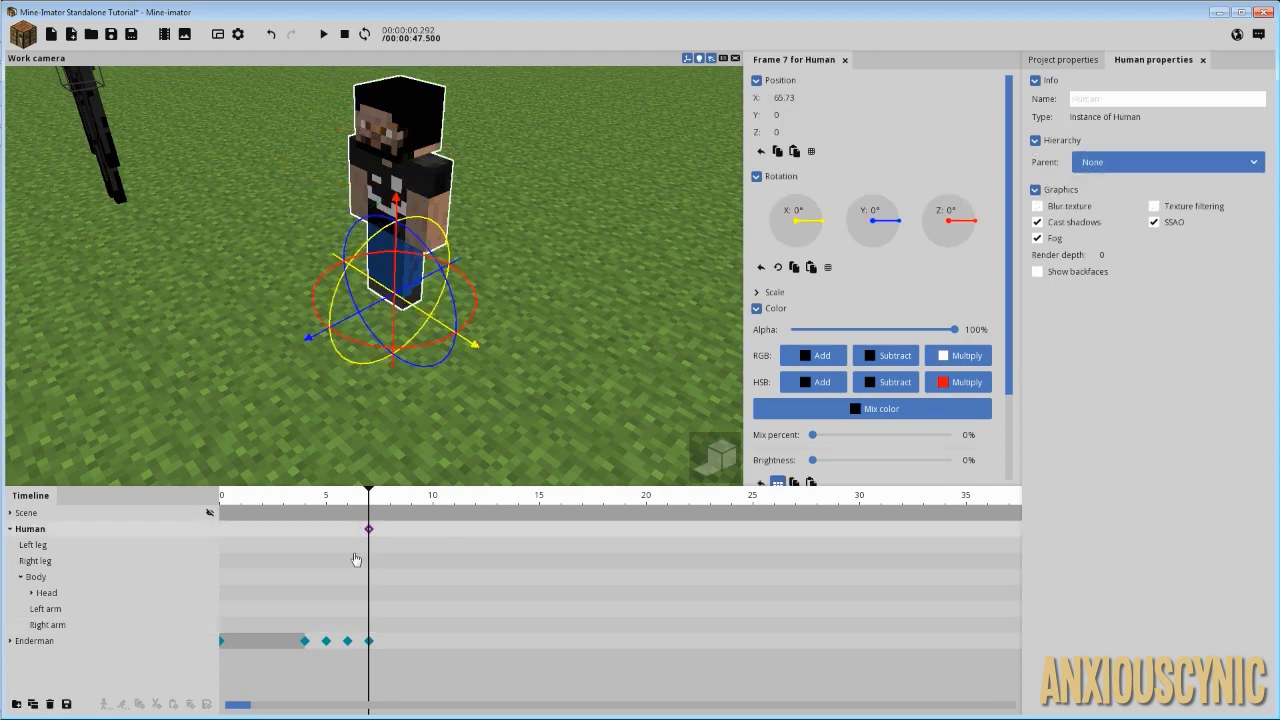
pyautogui.click(369, 550)
pyautogui.click(369, 561)
pyautogui.click(369, 577)
pyautogui.click(369, 561)
pyautogui.click(369, 593)
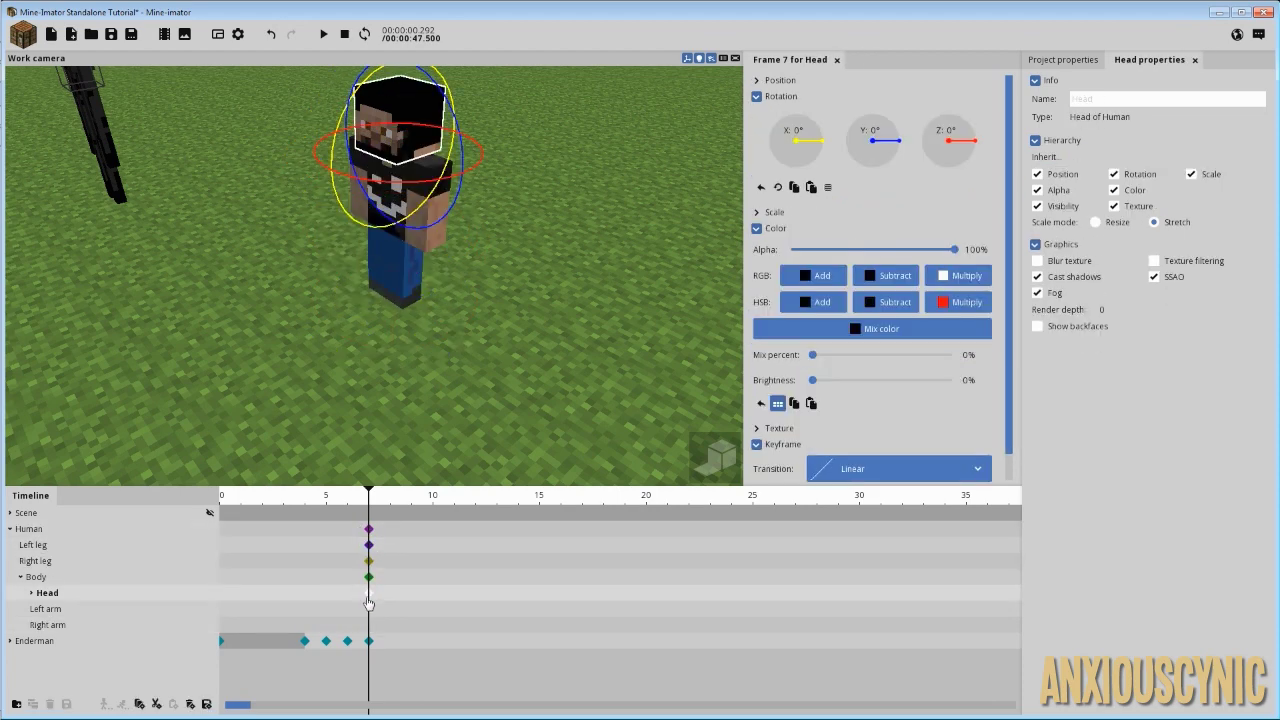
pyautogui.click(369, 609)
pyautogui.click(368, 624)
# Add keyframes at frame 10 for the Human and all of its body parts.
pyautogui.moveTo(397, 505); pyautogui.dragTo(435, 541)
pyautogui.click(431, 545)
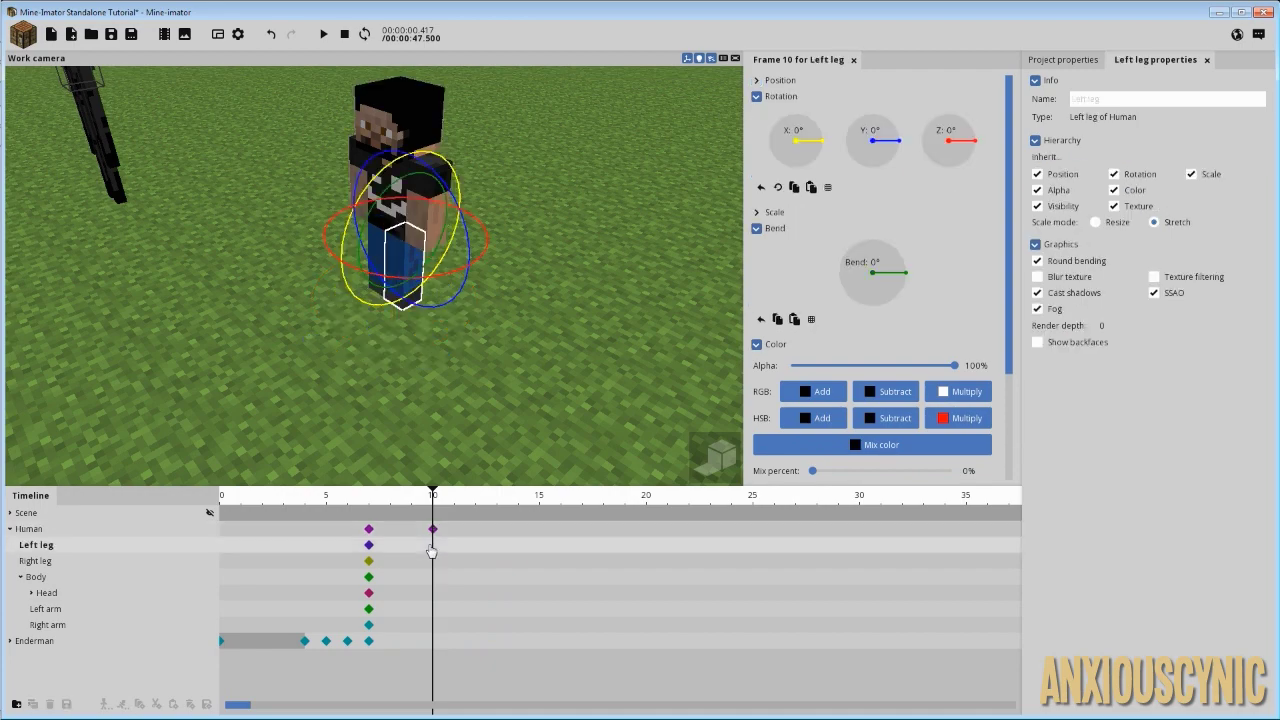
pyautogui.click(433, 561)
pyautogui.click(433, 577)
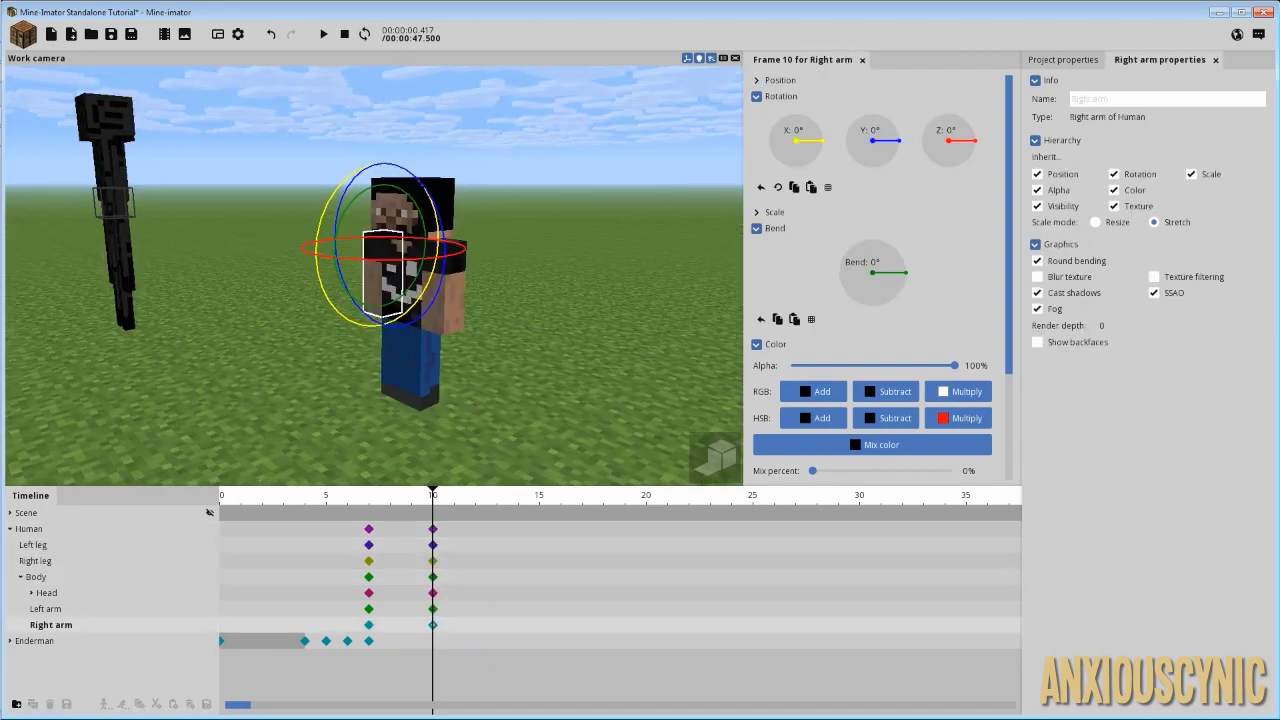
# Pose the arms at frame 10: right arm about -104° on X, left arm bent about 80° and turned about -34° on Z.
pyautogui.scroll(3, 480, 260)
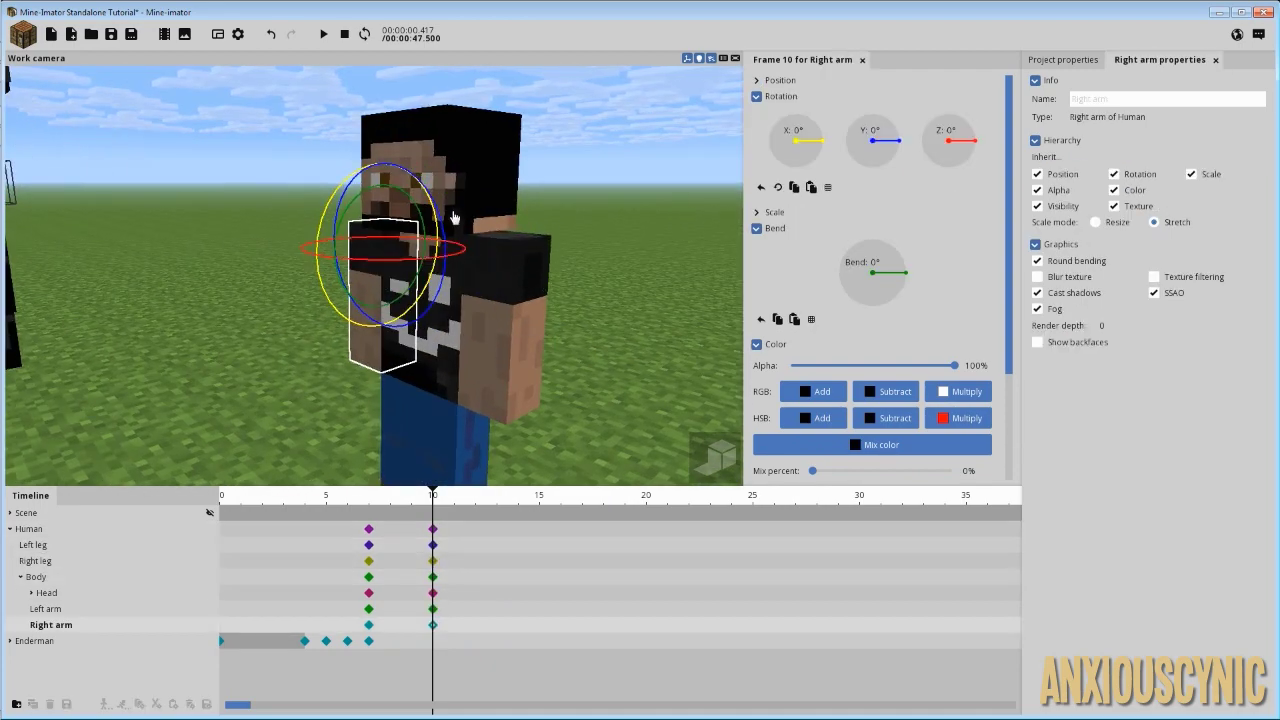
pyautogui.moveTo(329, 206); pyautogui.dragTo(455, 213)
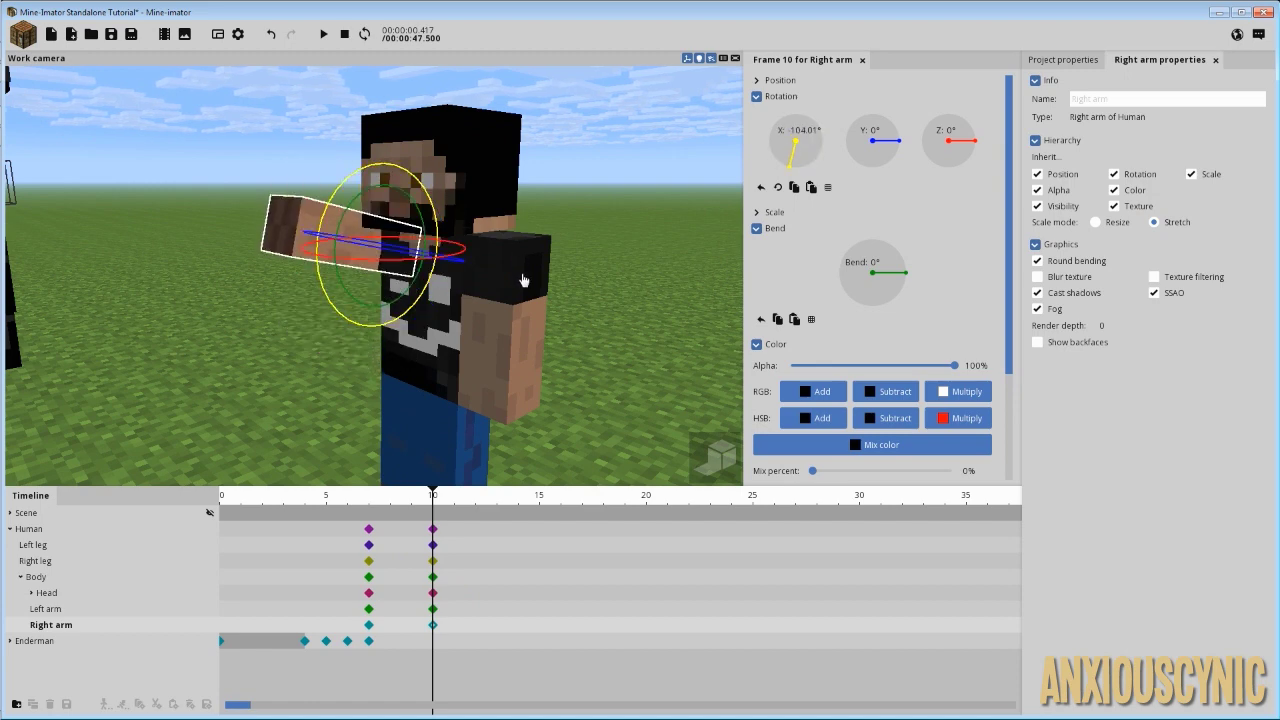
pyautogui.click(503, 332)
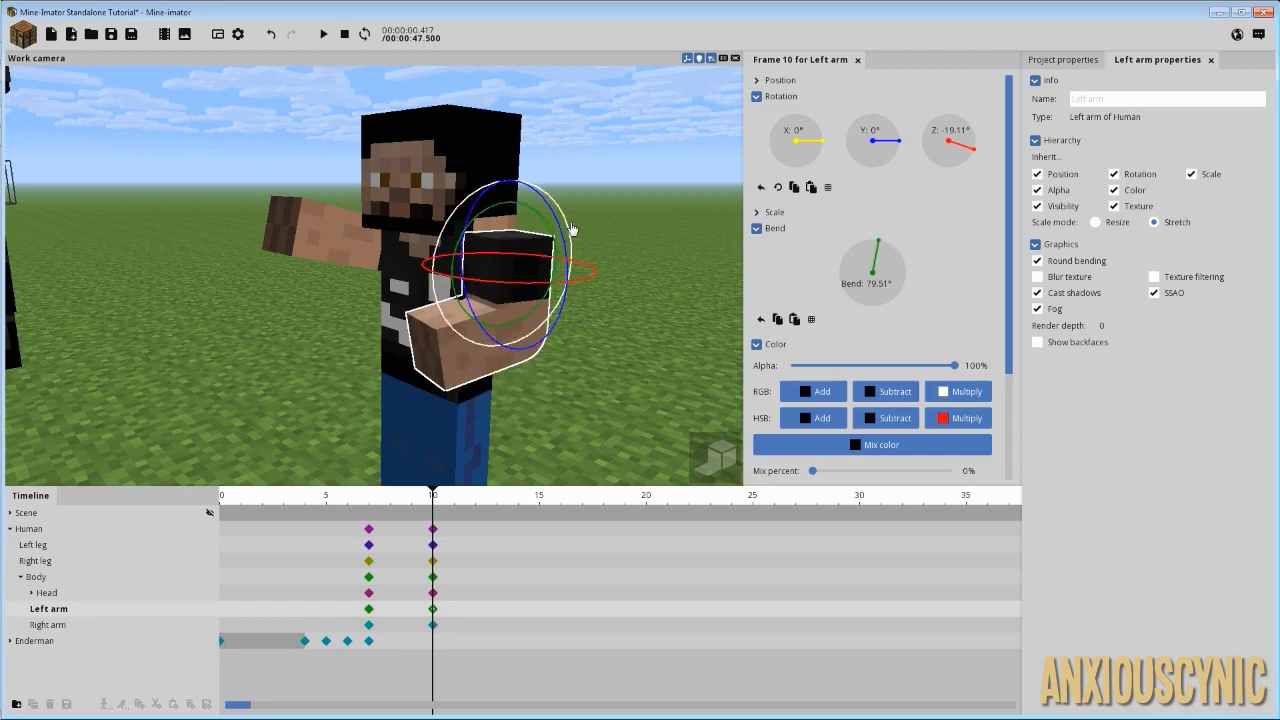
pyautogui.moveTo(611, 393); pyautogui.dragTo(606, 363)
pyautogui.moveTo(606, 363); pyautogui.dragTo(604, 378, button='right')
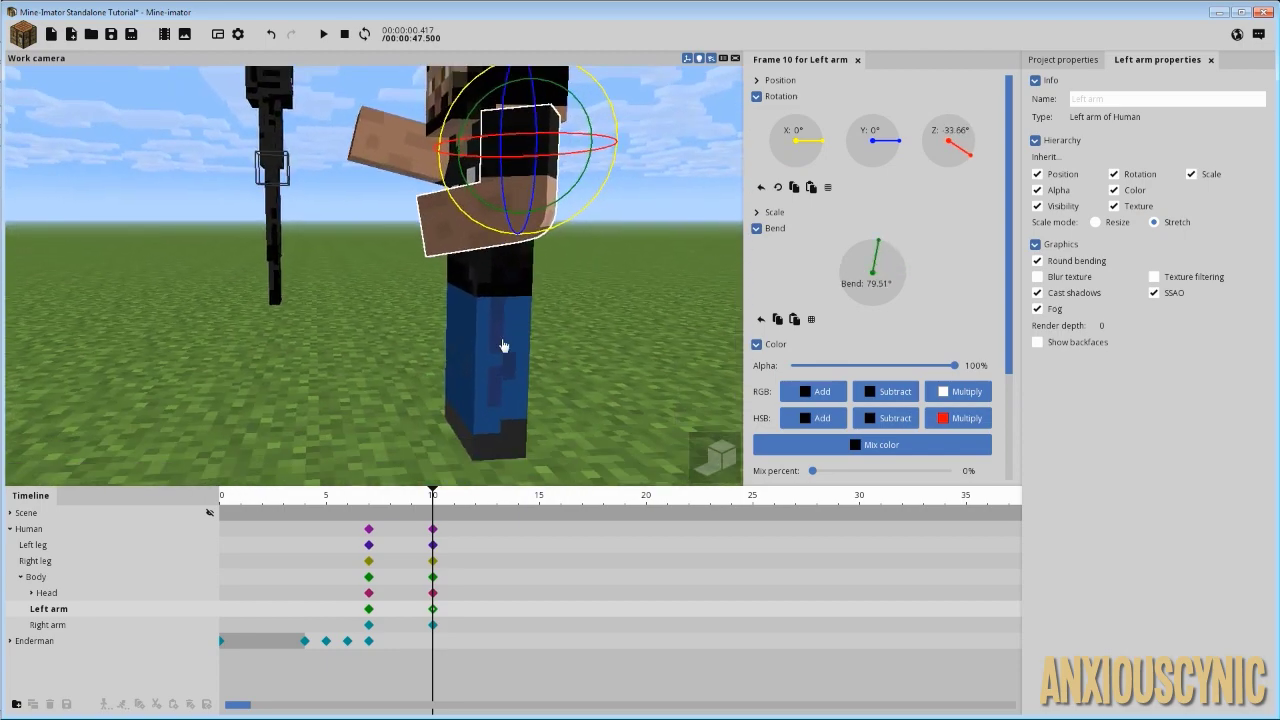
# Pose the legs at frame 10, rotating the right leg to about -80° on X with a 130° bend and repositioning the left leg.
pyautogui.click(497, 349)
pyautogui.moveTo(585, 352); pyautogui.dragTo(601, 346)
pyautogui.moveTo(523, 219); pyautogui.dragTo(380, 351)
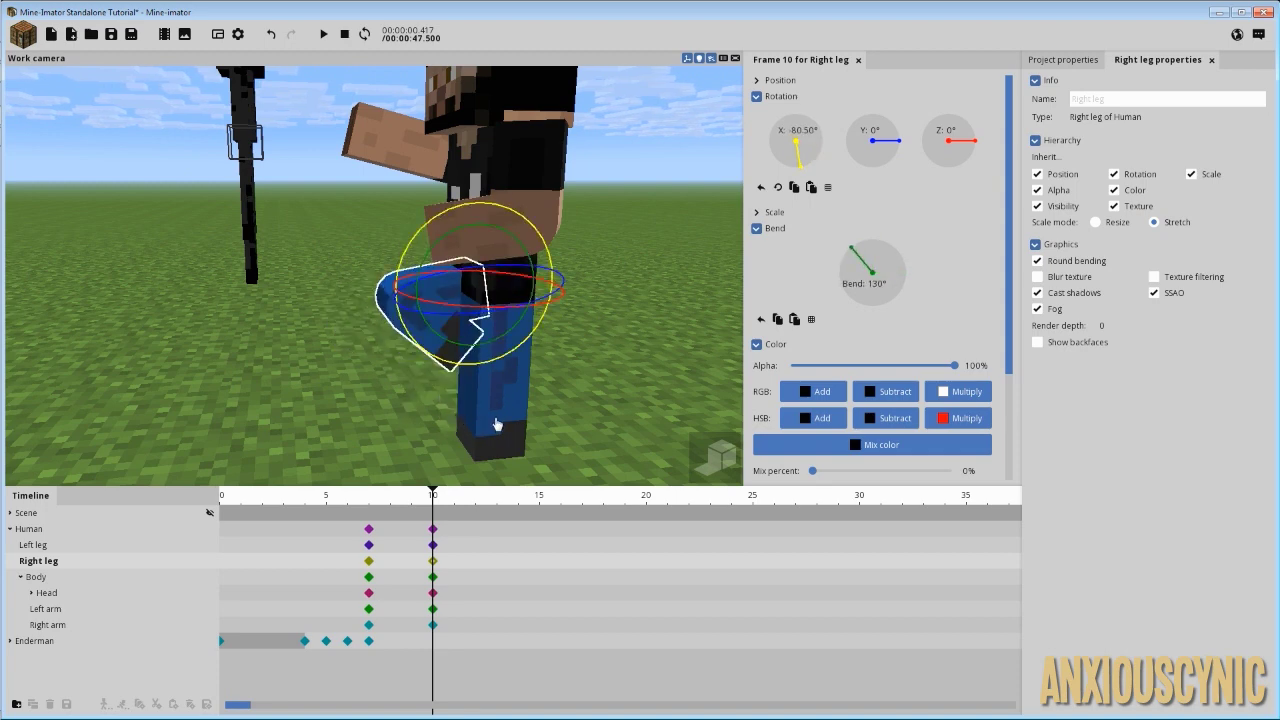
pyautogui.click(508, 414)
pyautogui.moveTo(498, 246); pyautogui.dragTo(448, 262)
pyautogui.moveTo(543, 234)
pyautogui.mouseDown()
pyautogui.moveTo(577, 277)
pyautogui.moveTo(543, 268)
pyautogui.moveTo(553, 277)
pyautogui.moveTo(520, 240)
pyautogui.mouseUp()
# Rotate the head at frame 10 to about -27° on X and 44° on Z.
pyautogui.moveTo(620, 240); pyautogui.dragTo(556, 239)
pyautogui.click(524, 165)
pyautogui.click(508, 175)
pyautogui.moveTo(500, 107); pyautogui.dragTo(435, 131)
pyautogui.moveTo(560, 179); pyautogui.dragTo(638, 165)
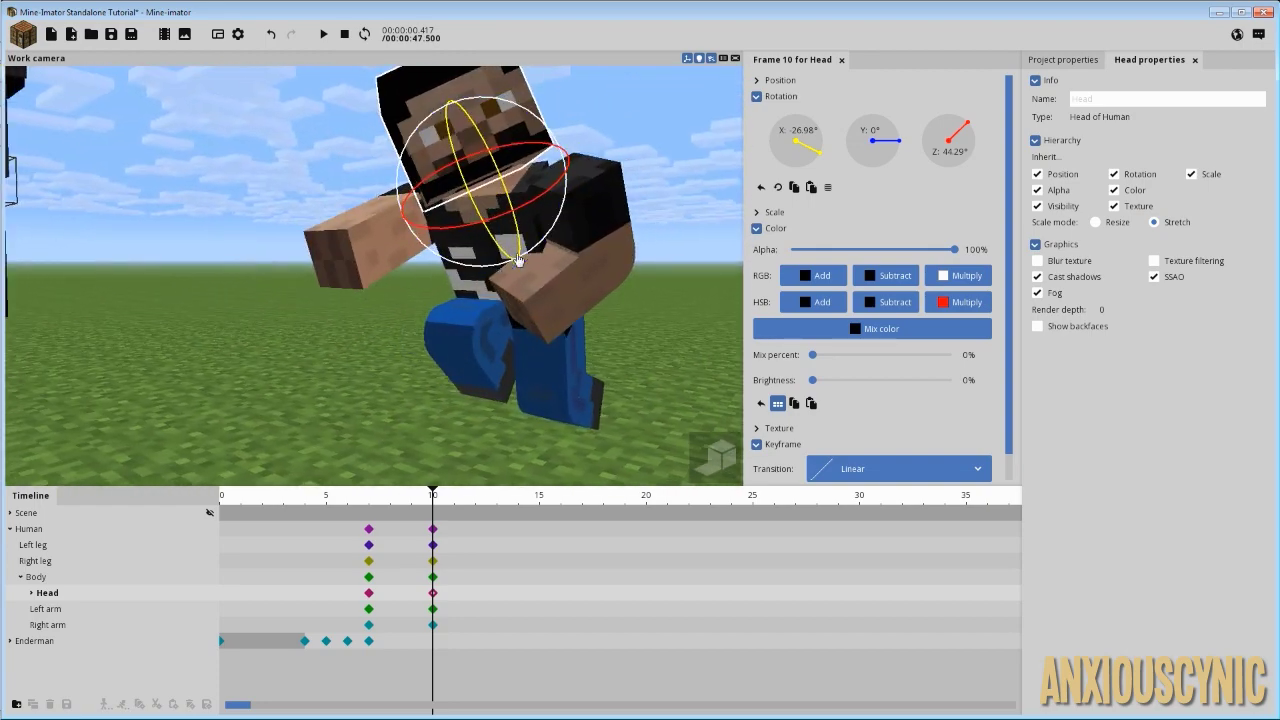
# Lean and twist the body at frame 10 to about 35° on X and 25° on Z.
pyautogui.click(485, 291)
pyautogui.moveTo(617, 287); pyautogui.dragTo(598, 269)
pyautogui.moveTo(520, 322); pyautogui.dragTo(524, 305)
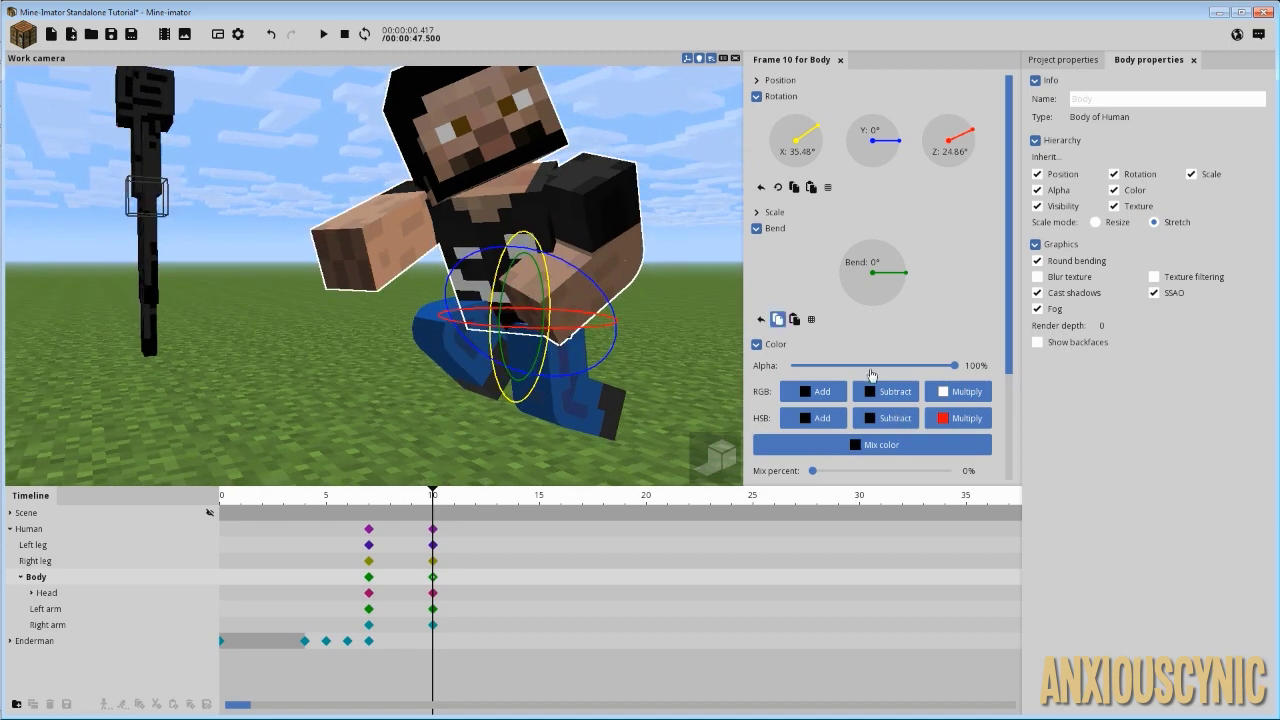
# Collapse the body's color settings and expand its scale settings, switching combined scaling on and back to separate axes.
pyautogui.moveTo(1009, 302); pyautogui.dragTo(1016, 441)
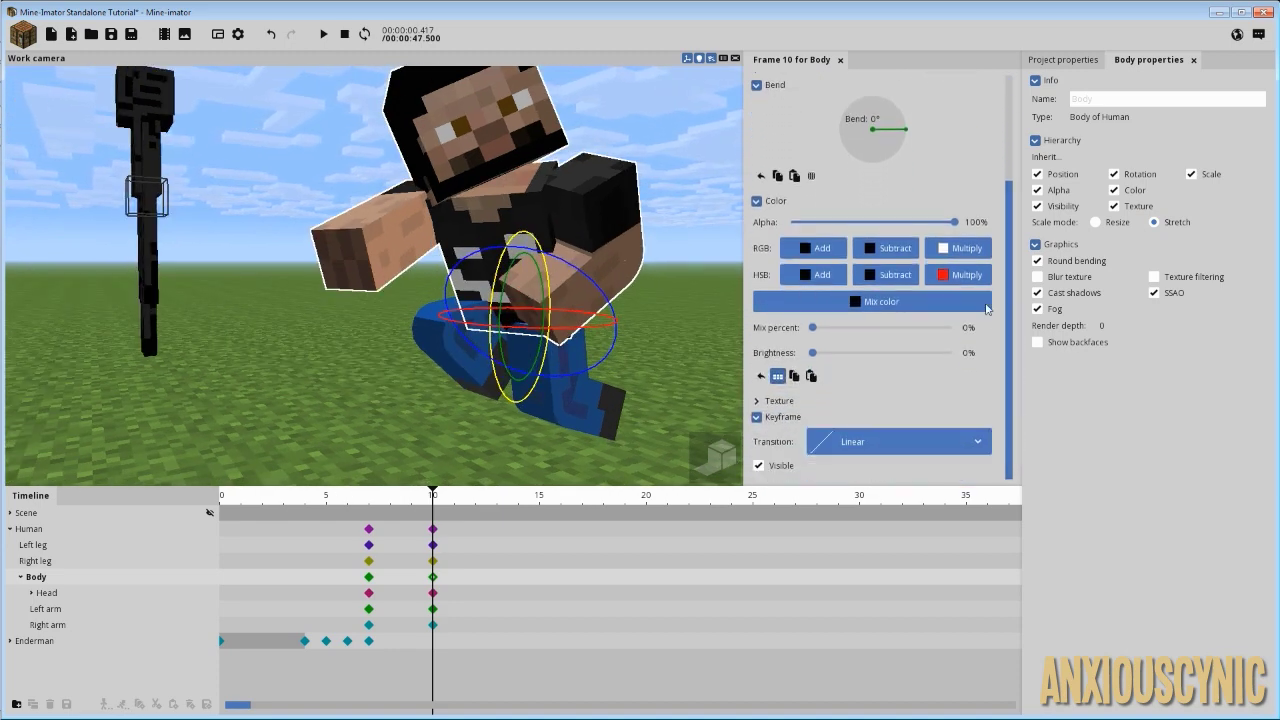
pyautogui.click(762, 204)
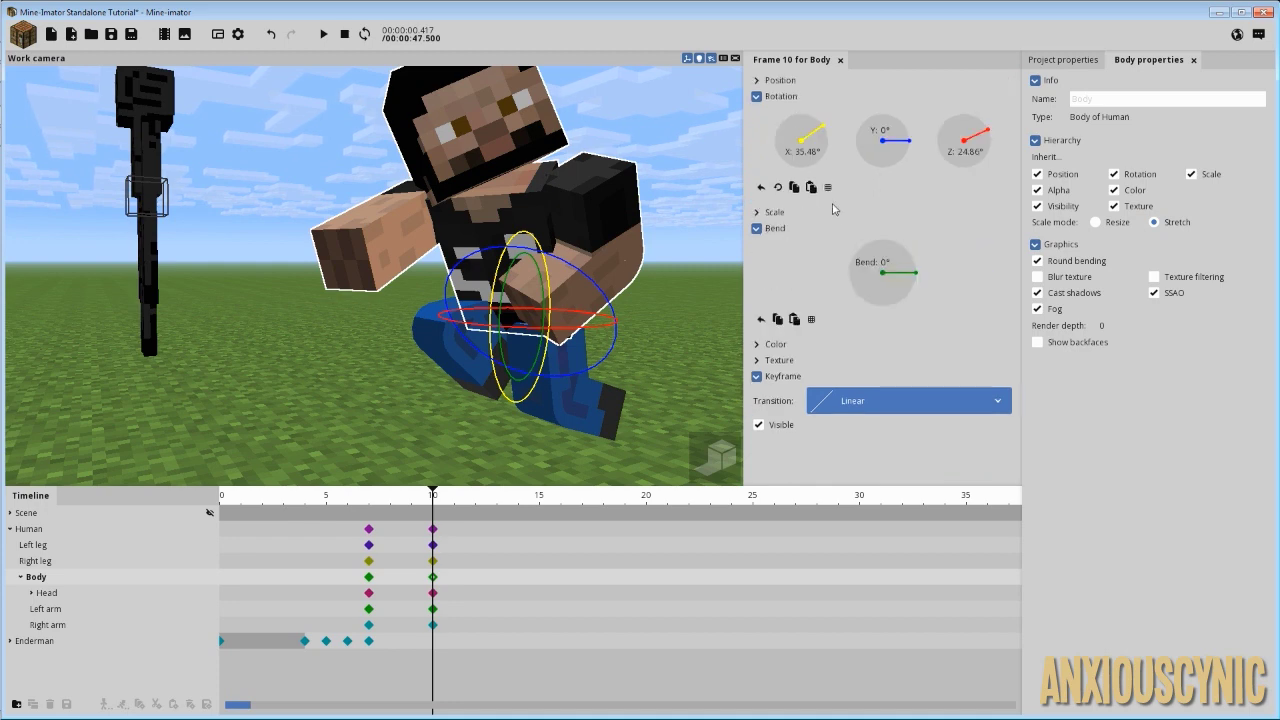
pyautogui.click(757, 213)
pyautogui.click(778, 249)
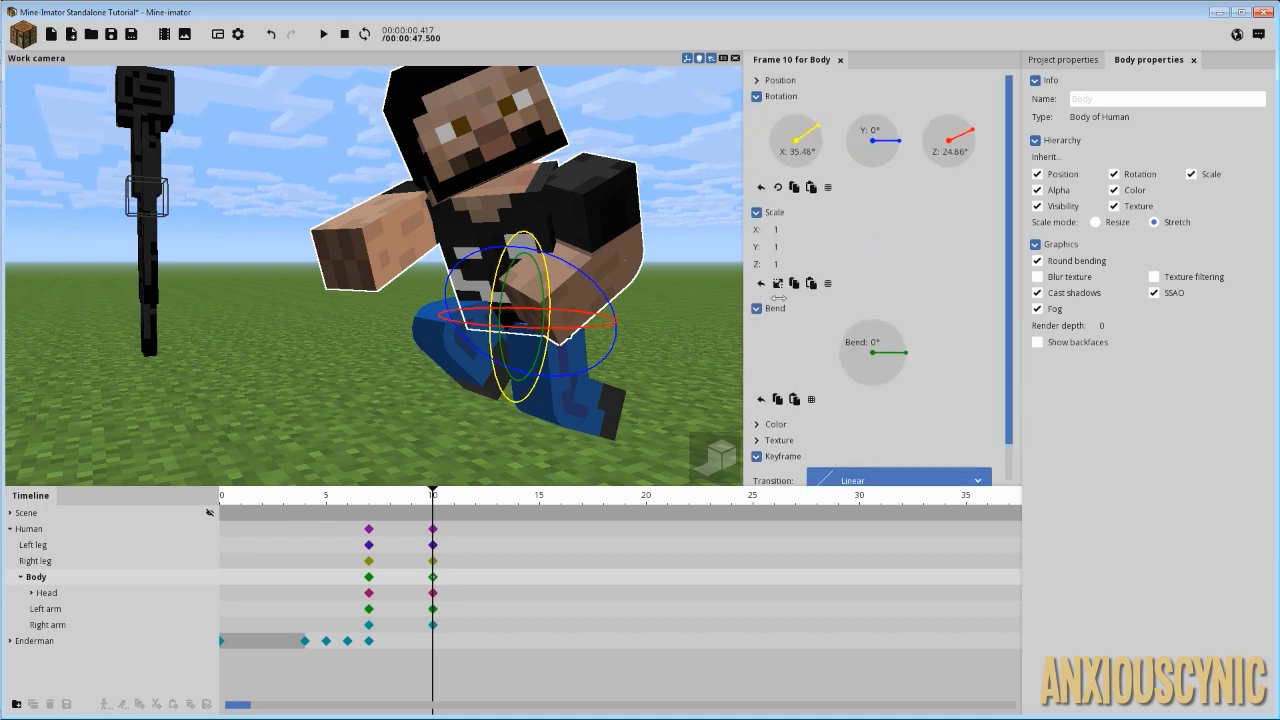
pyautogui.moveTo(638, 245); pyautogui.dragTo(662, 183, button='right')
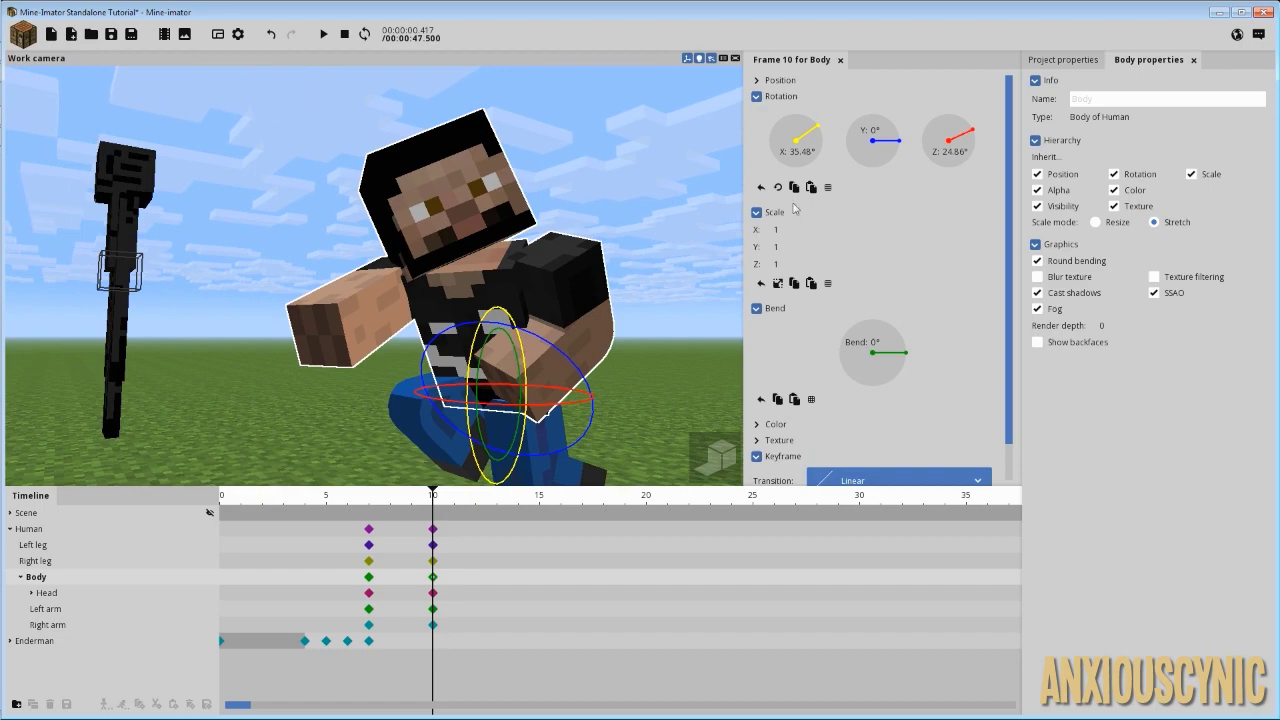
pyautogui.click(778, 283)
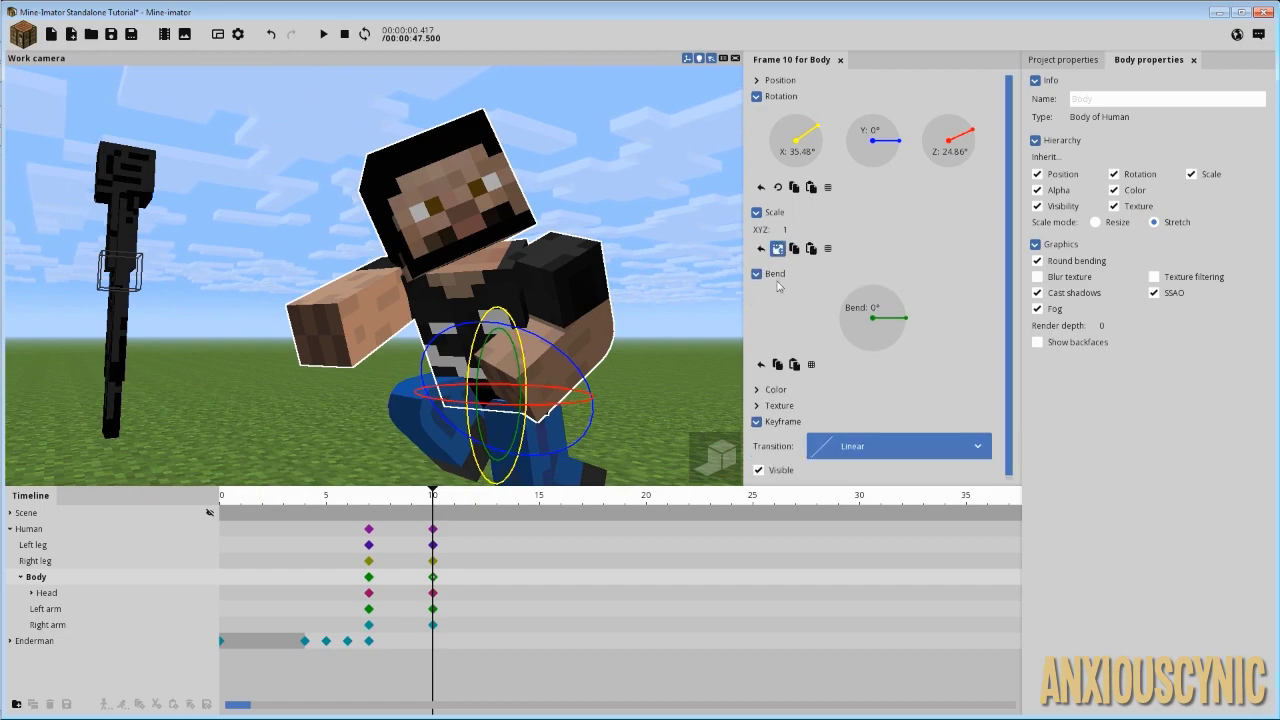
pyautogui.click(778, 249)
# Scale the body at frame 10 to about 1.61 on Y and 1.3 on Z, leaving X at 1.
pyautogui.moveTo(598, 249)
pyautogui.mouseDown()
pyautogui.moveTo(604, 272)
pyautogui.moveTo(598, 249)
pyautogui.mouseUp()
pyautogui.scroll(-3, 590, 260)
pyautogui.scroll(1, 563, 297)
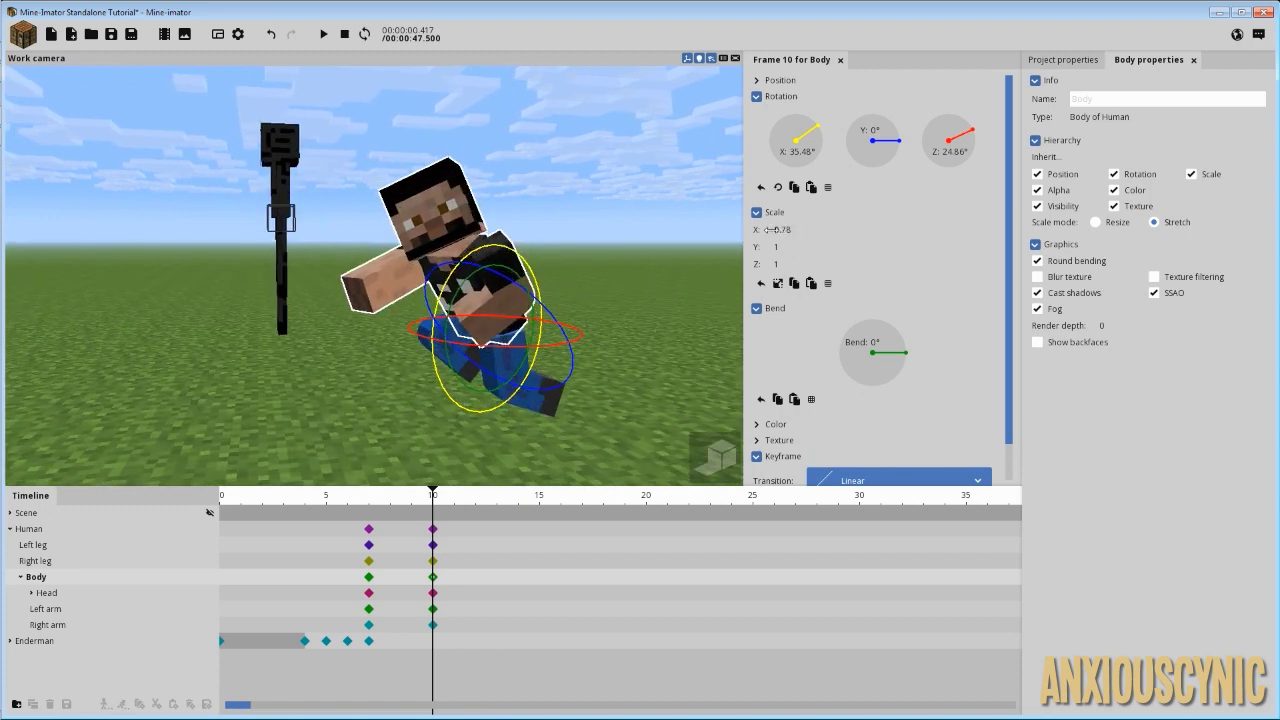
pyautogui.moveTo(778, 229); pyautogui.dragTo(805, 232)
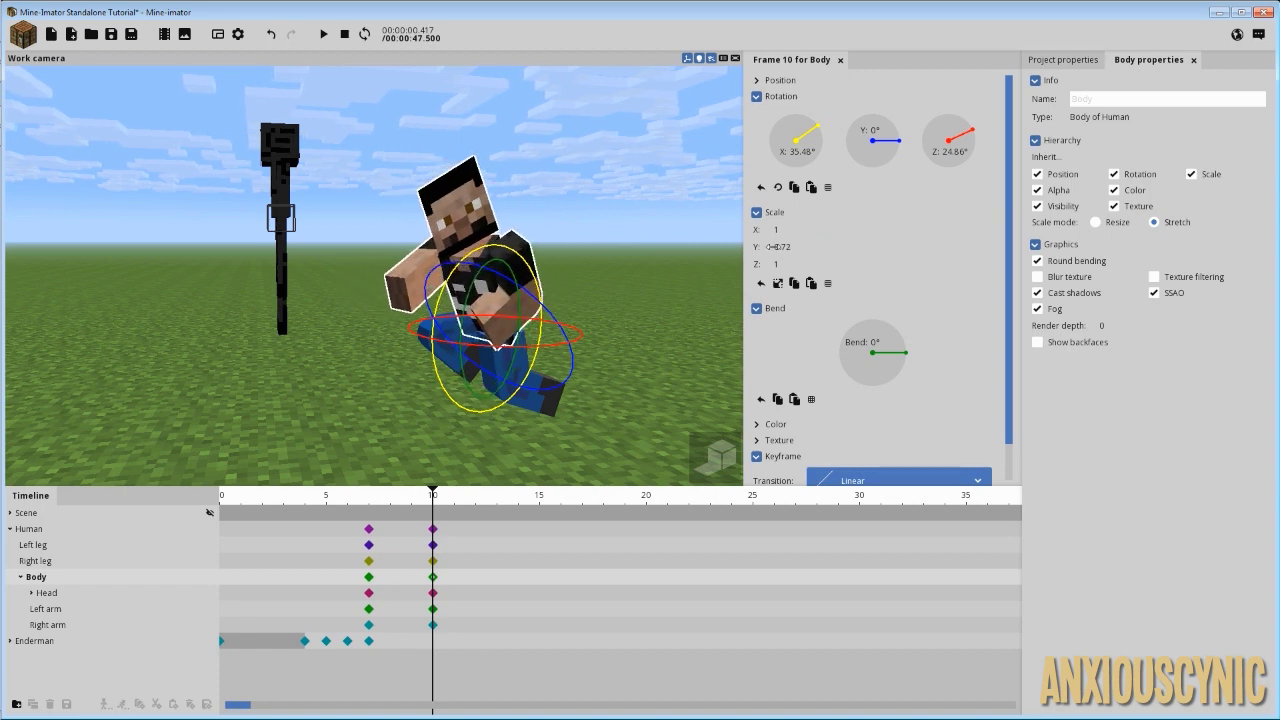
pyautogui.moveTo(788, 247); pyautogui.dragTo(792, 264)
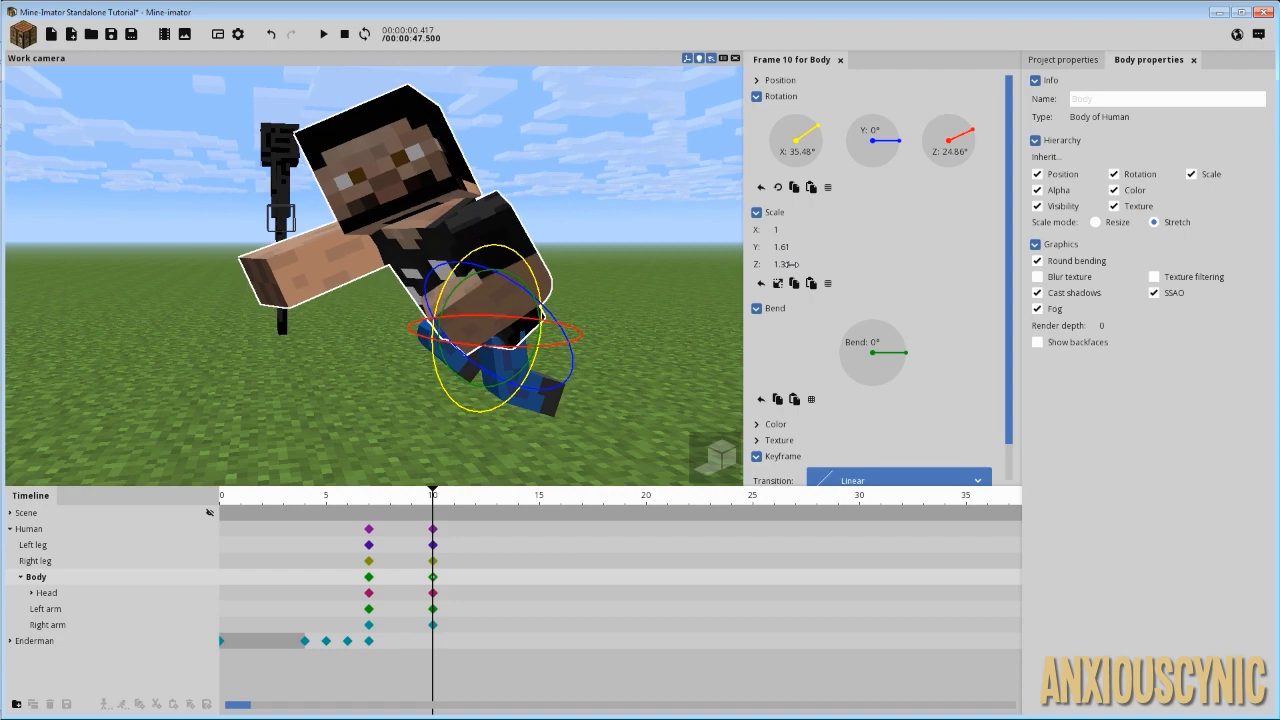
# Add keyframes at frame 12 for the Human and all body parts, and scrub from frame 7 to 12.
pyautogui.moveTo(617, 276); pyautogui.dragTo(578, 282)
pyautogui.moveTo(658, 220); pyautogui.dragTo(548, 164)
pyautogui.scroll(-2, 613, 188)
pyautogui.click(373, 501)
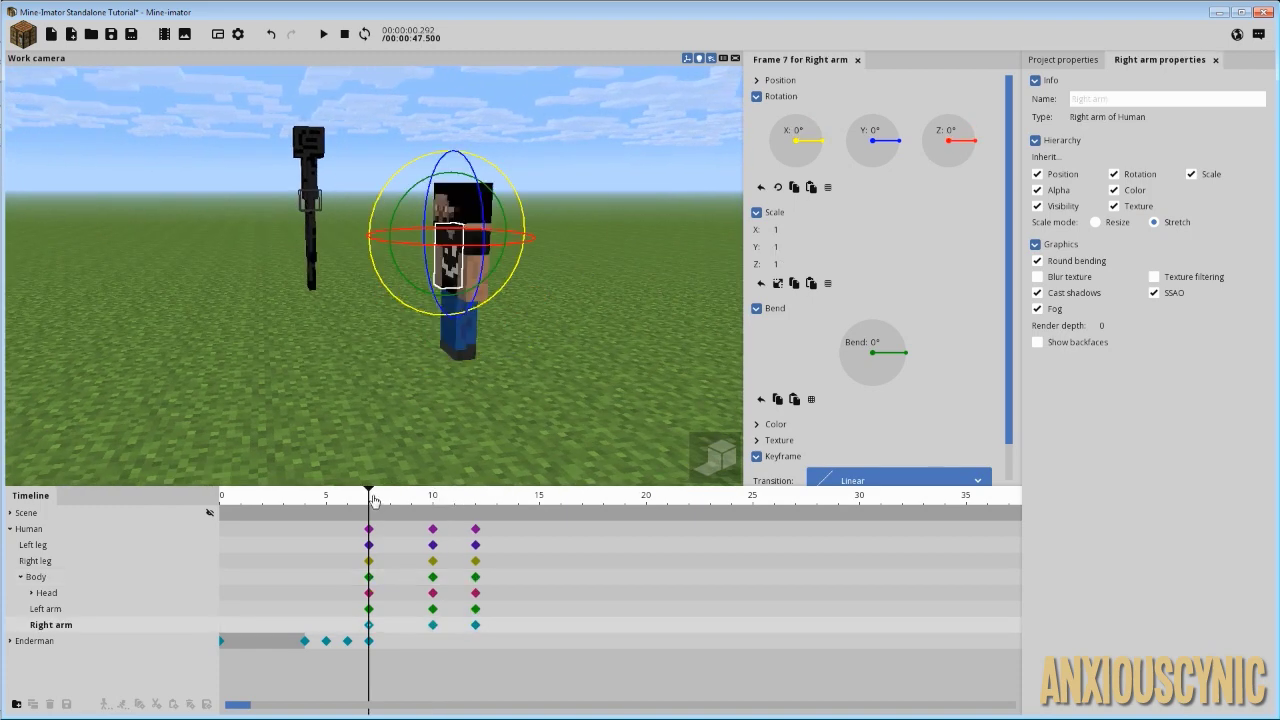
pyautogui.moveTo(373, 501); pyautogui.dragTo(480, 522)
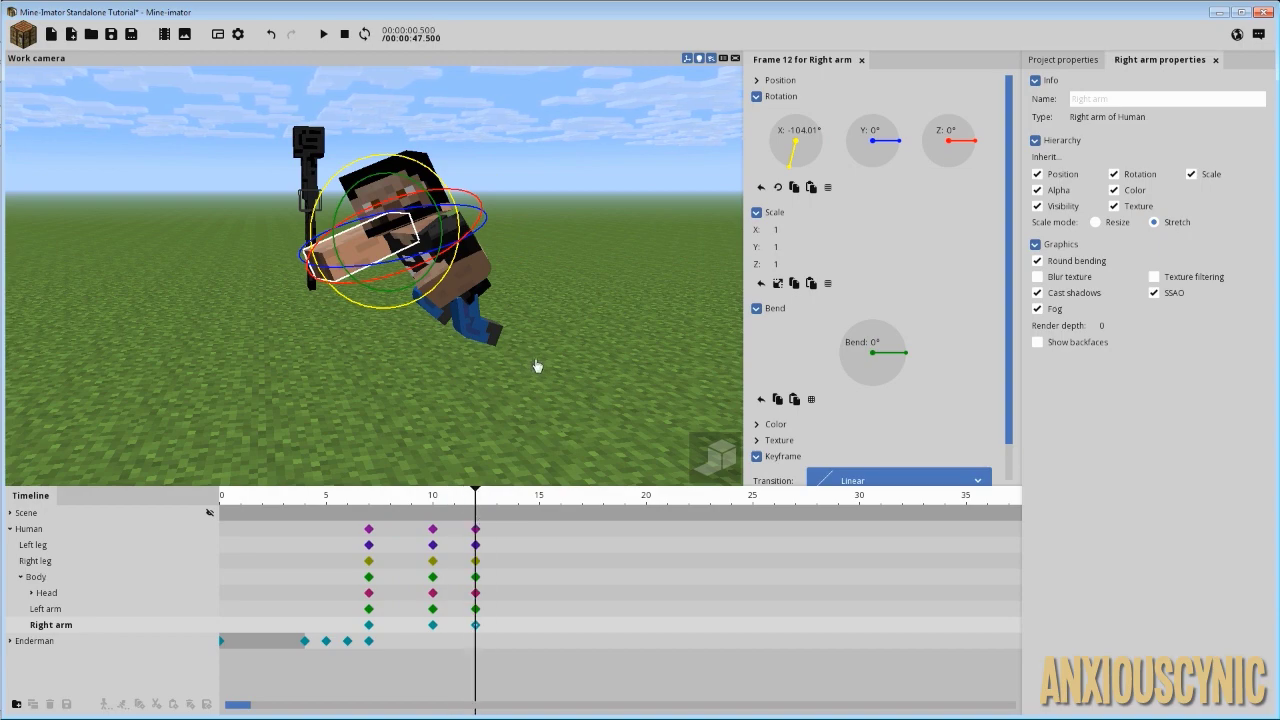
# Move the Human at frame 12 to Y 7.09 and Z 6.89, and scale it to 0.65 on Y and 0.57 on Z.
pyautogui.click(477, 530)
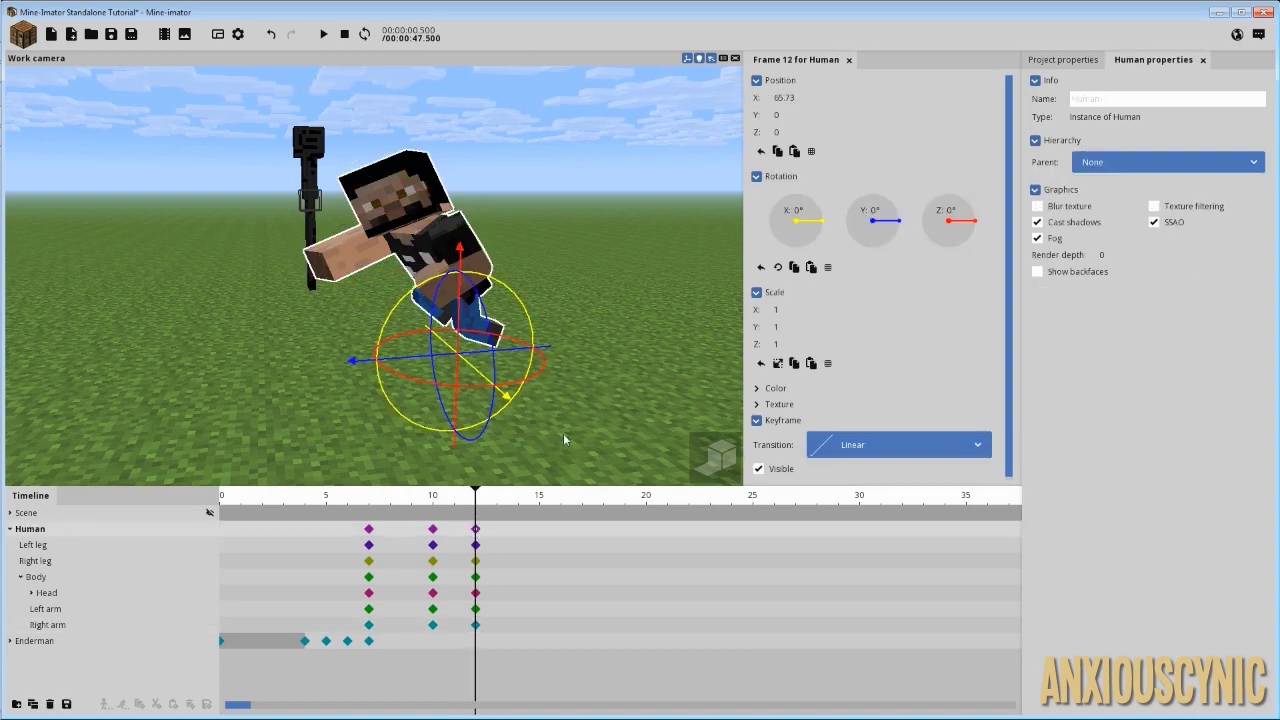
pyautogui.moveTo(561, 416); pyautogui.dragTo(519, 383)
pyautogui.moveTo(462, 257); pyautogui.dragTo(462, 200)
pyautogui.moveTo(480, 328)
pyautogui.mouseDown()
pyautogui.moveTo(490, 321)
pyautogui.moveTo(470, 317)
pyautogui.moveTo(481, 336)
pyautogui.mouseUp()
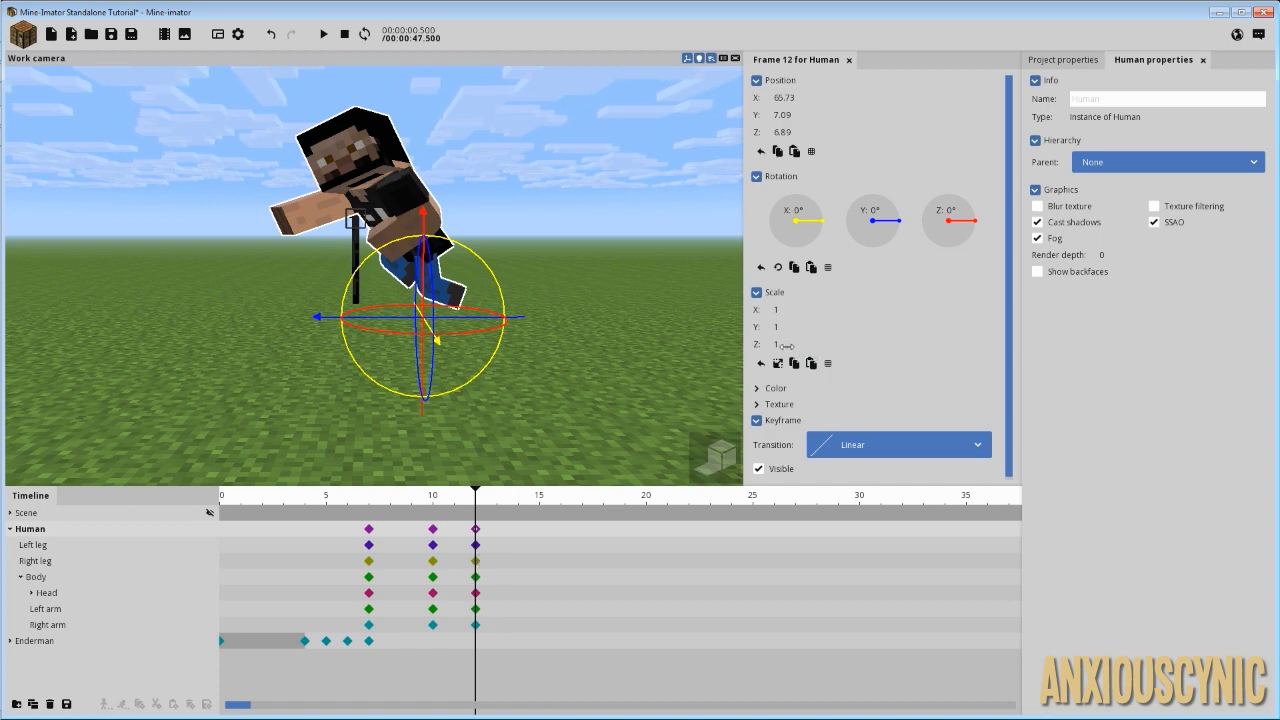
pyautogui.moveTo(787, 345); pyautogui.dragTo(762, 327)
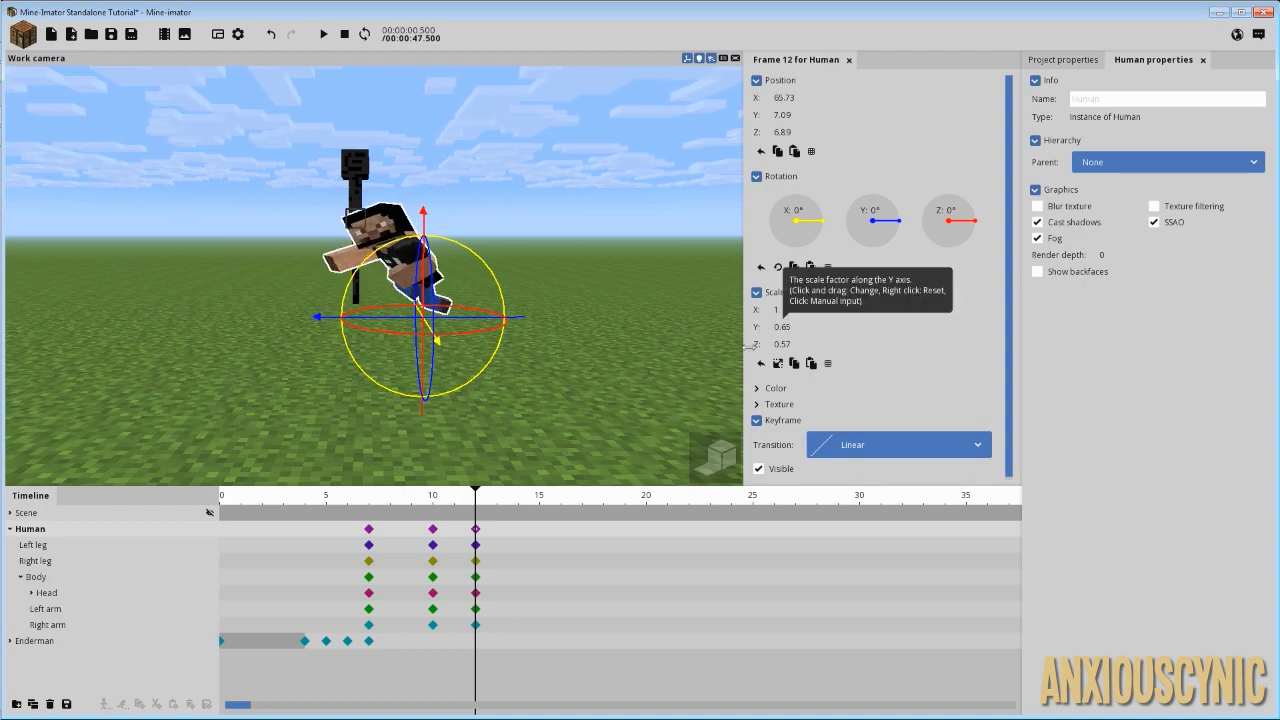
# Replay the Human's movement, scrub frames 8 to 11, and shift the Human slightly forward at frame 10.
pyautogui.press('space')
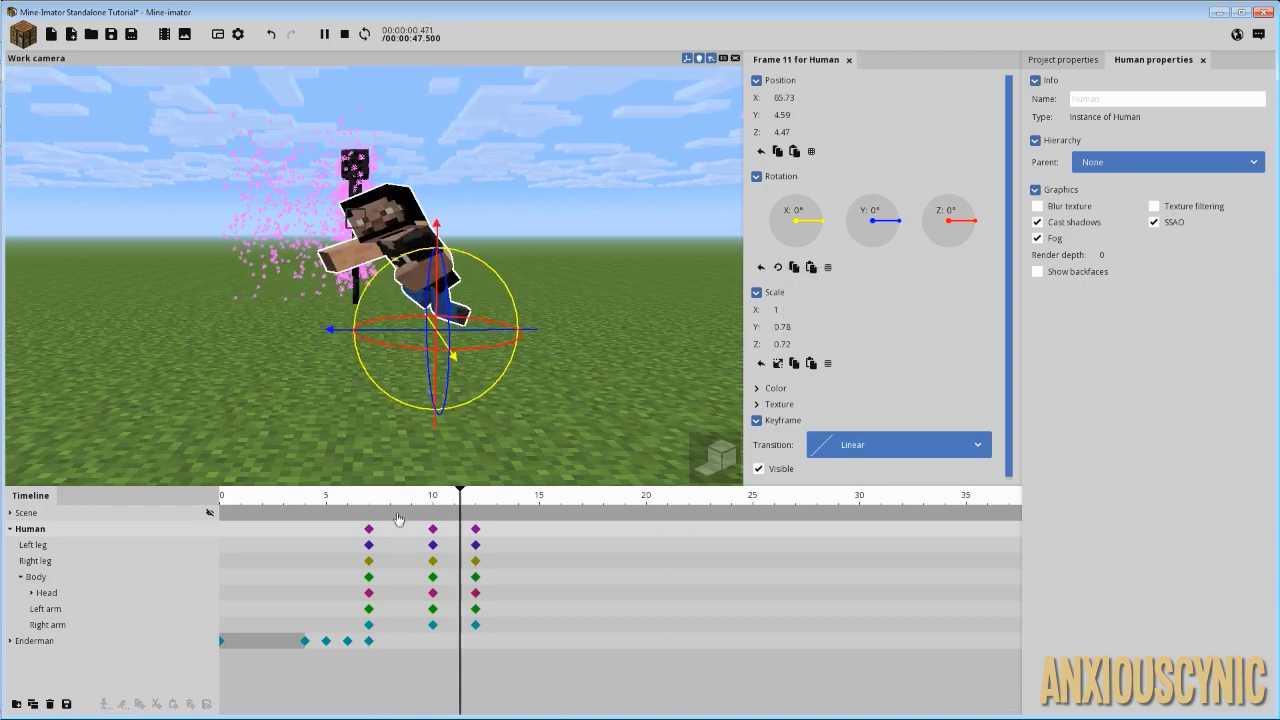
pyautogui.press('space')
pyautogui.moveTo(387, 512); pyautogui.dragTo(456, 508)
pyautogui.click(432, 528)
pyautogui.moveTo(516, 363); pyautogui.dragTo(491, 363)
# Move all of the Human's frame 12 keyframes to frame 11 and replay the motion from frame 7.
pyautogui.click(380, 505)
pyautogui.moveTo(380, 505); pyautogui.dragTo(472, 630)
pyautogui.moveTo(475, 529); pyautogui.dragTo(369, 500)
pyautogui.press('space')
pyautogui.click(370, 500)
# Adjust the Human at frame 11: raise it to Z 12.10, rotate X to 16.05° and set the Z scale to 0.69.
pyautogui.click(454, 529)
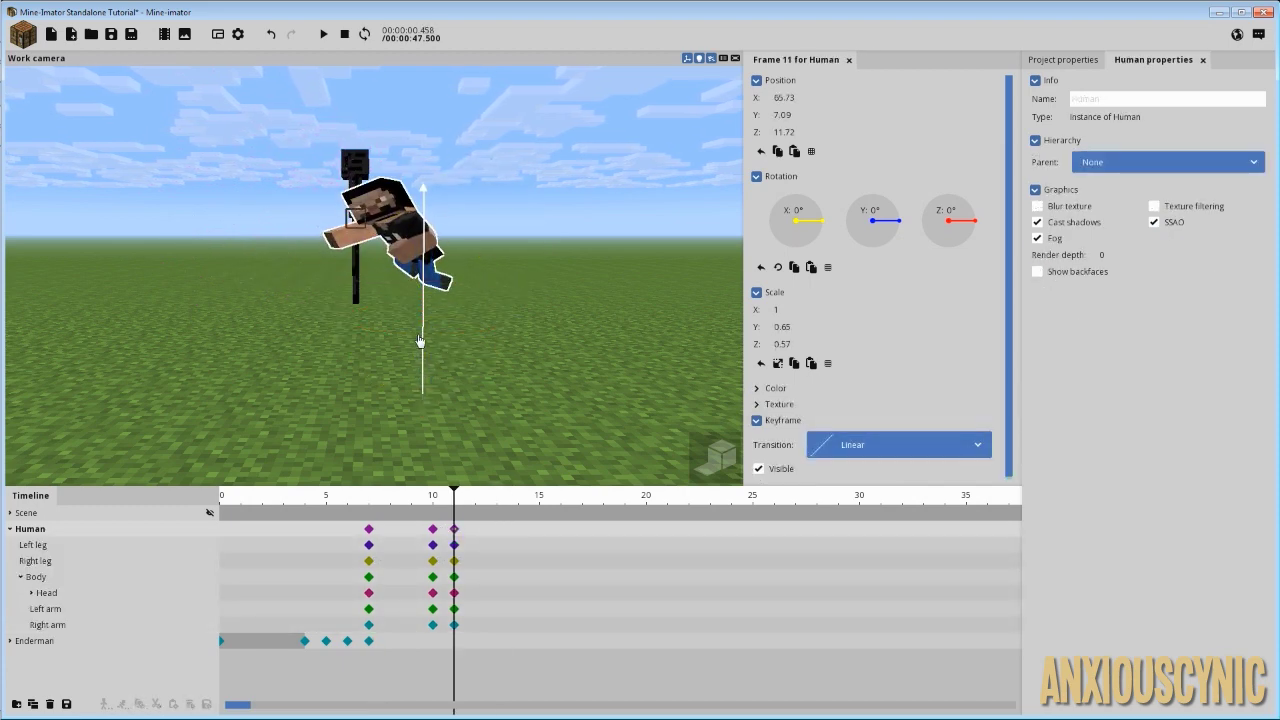
pyautogui.moveTo(453, 500)
pyautogui.mouseDown()
pyautogui.moveTo(423, 505)
pyautogui.moveTo(449, 505)
pyautogui.mouseUp()
pyautogui.click(454, 529)
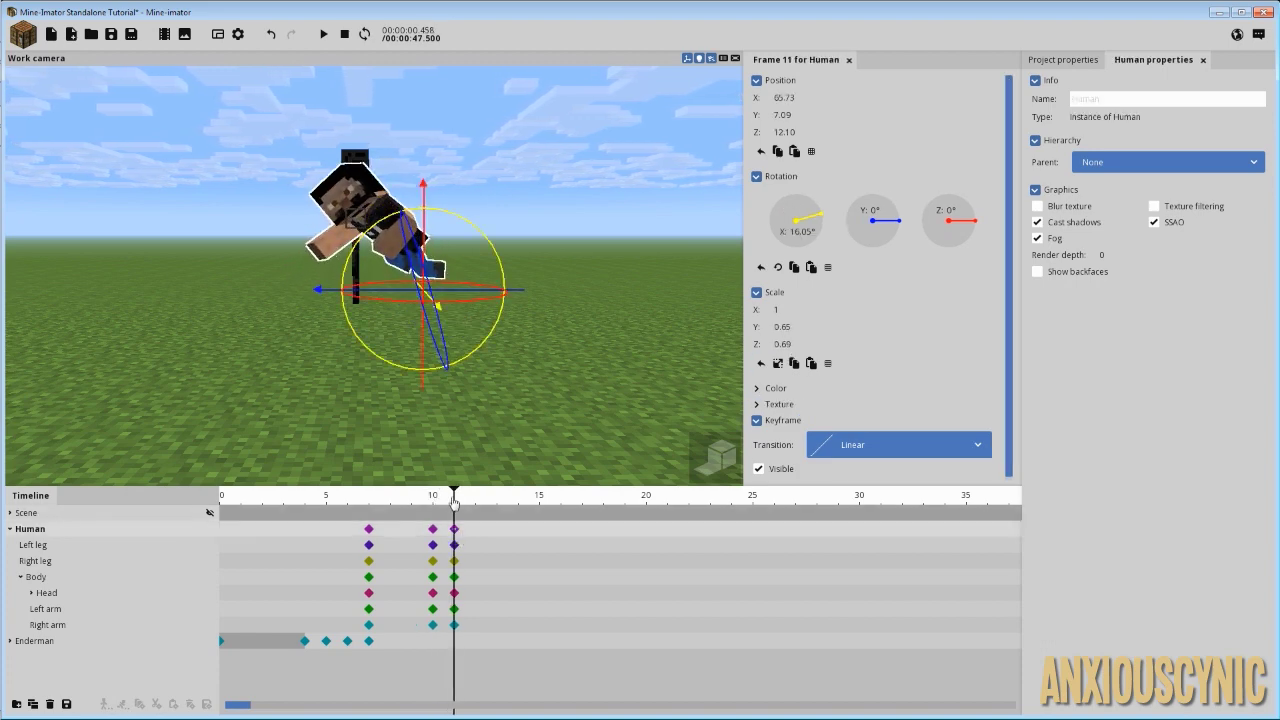
# Refine the Human's frame 11 pose to position Y 10.36, Z 14.74 and X rotation 22.46°, and scrub to check it.
pyautogui.moveTo(454, 502)
pyautogui.mouseDown()
pyautogui.moveTo(430, 500)
pyautogui.moveTo(459, 502)
pyautogui.mouseUp()
pyautogui.moveTo(481, 235); pyautogui.dragTo(473, 228)
pyautogui.moveTo(456, 291); pyautogui.dragTo(440, 295)
pyautogui.moveTo(407, 196); pyautogui.dragTo(405, 179)
pyautogui.moveTo(424, 500); pyautogui.dragTo(454, 501)
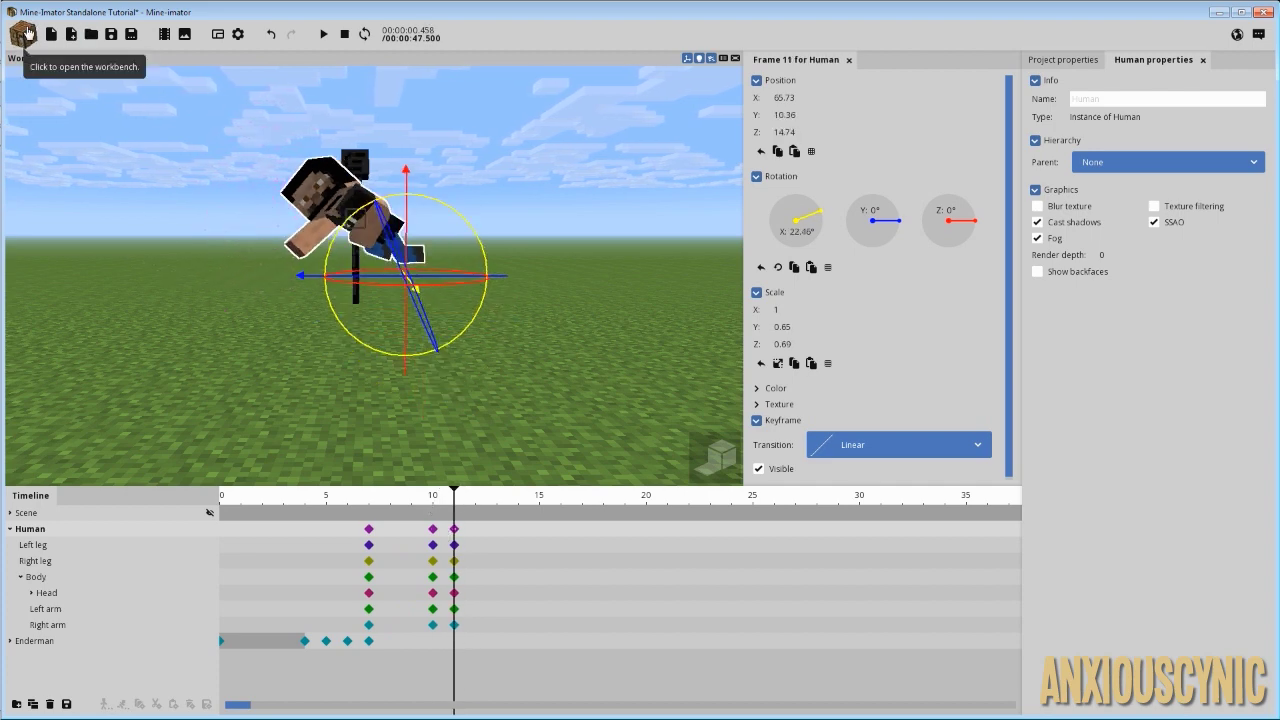
# Create a particle creator from the EnderPearlTeleport preset and select it in the timeline.
pyautogui.click(26, 34)
pyautogui.click(91, 129)
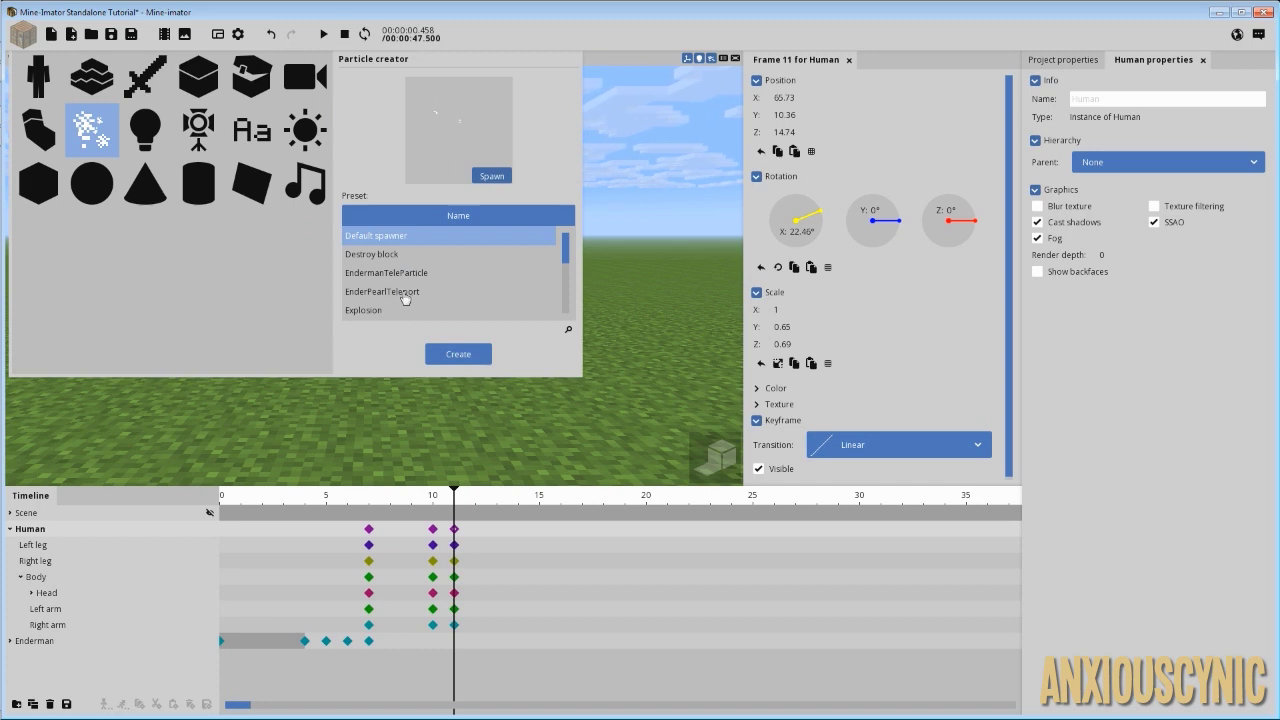
pyautogui.click(397, 292)
pyautogui.click(460, 357)
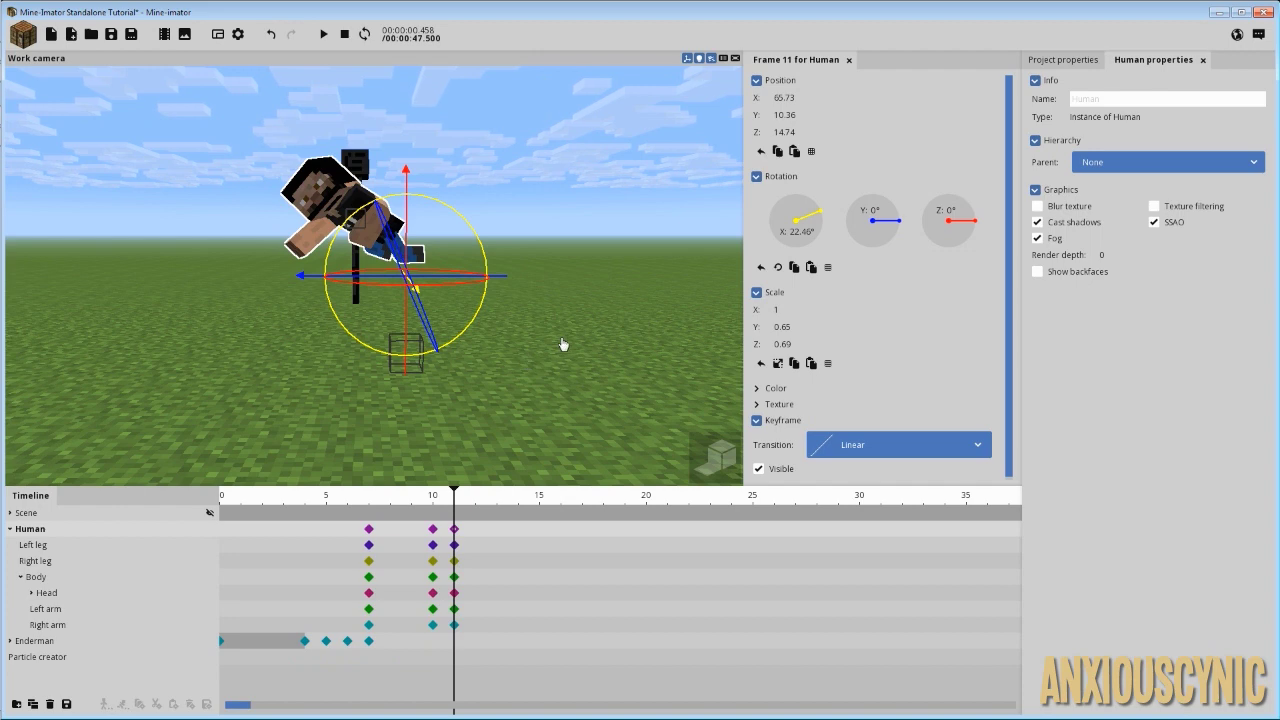
pyautogui.click(36, 659)
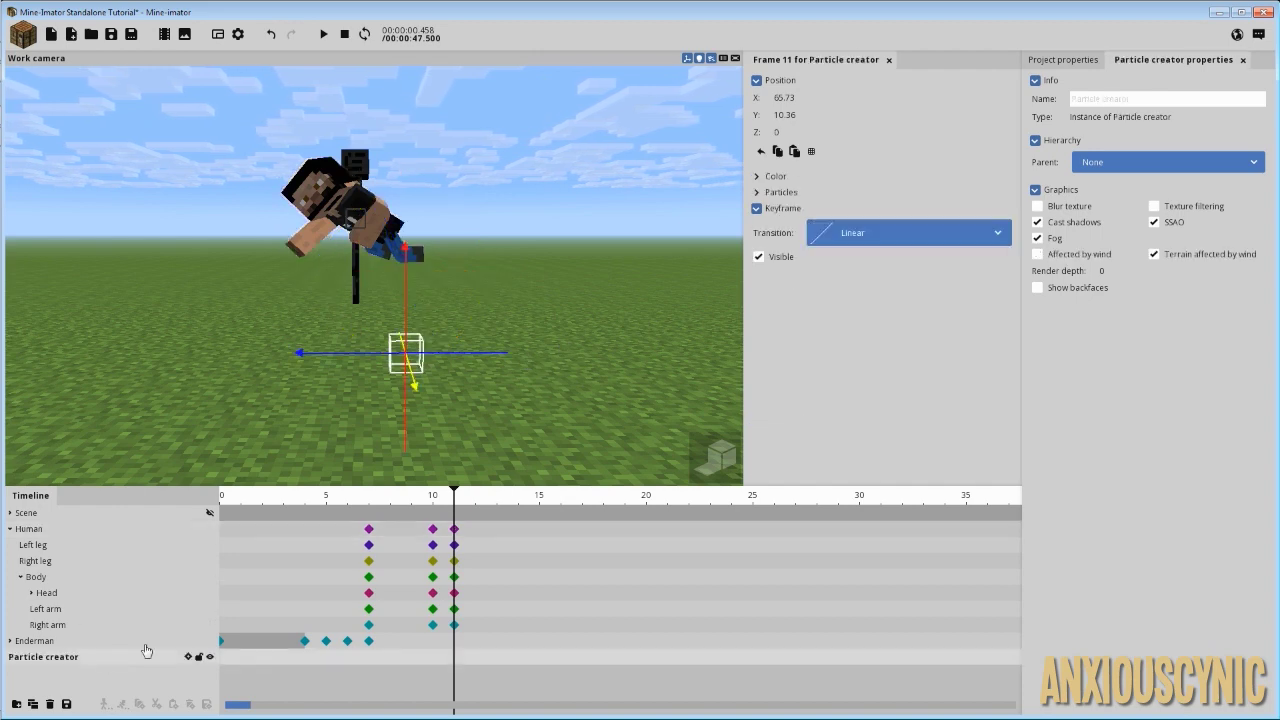
# Rename the new particle creator in the library to EnderpearlTele and open its particle editor.
pyautogui.click(1066, 60)
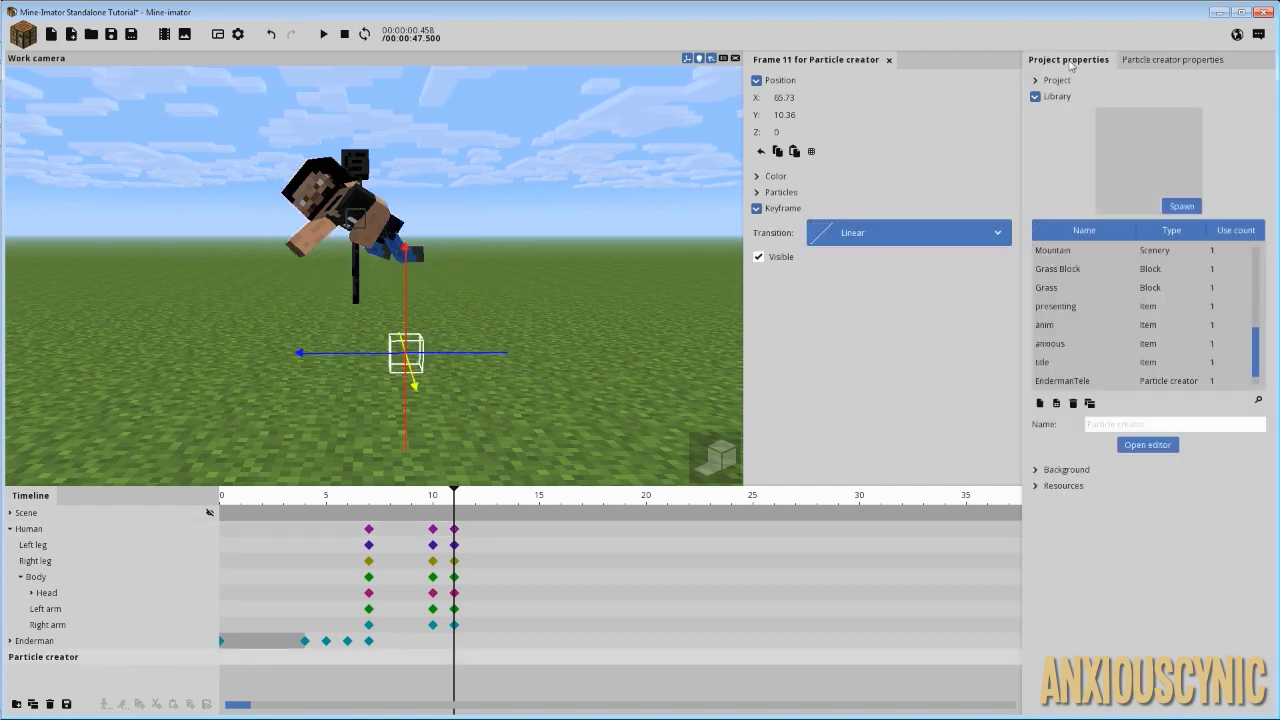
pyautogui.click(1122, 325)
pyautogui.scroll(-1, 1104, 345)
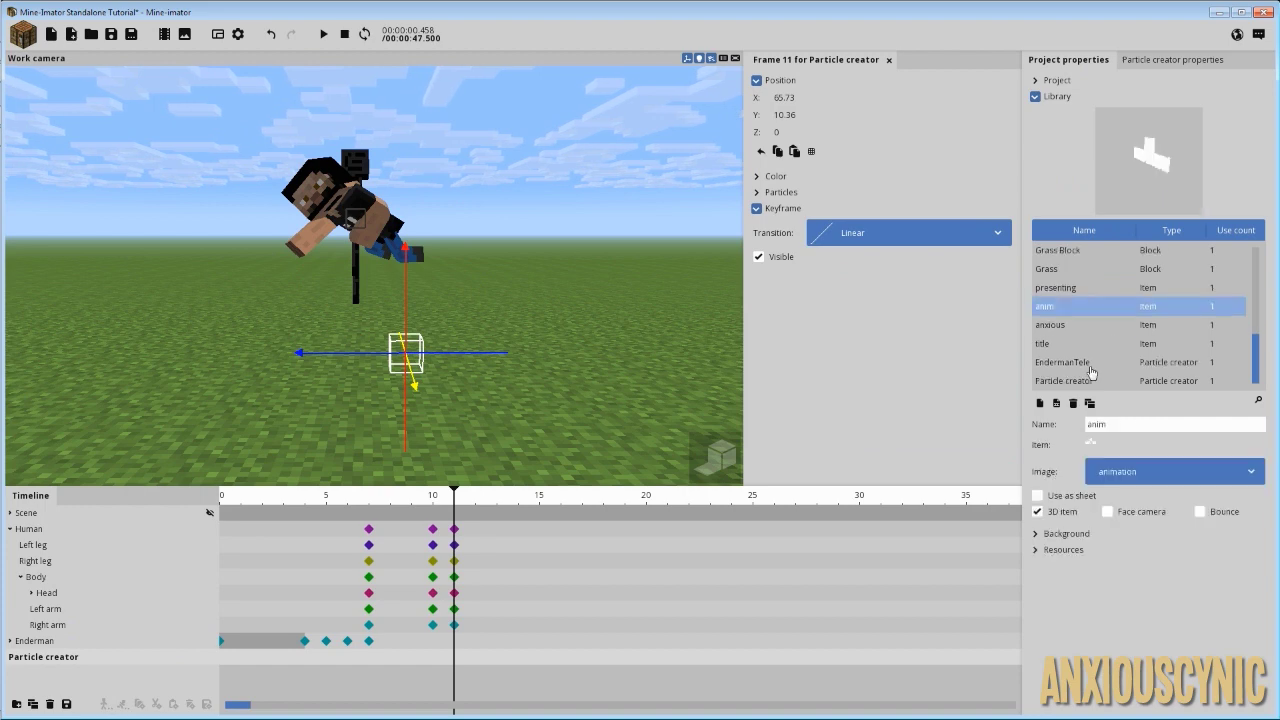
pyautogui.click(1091, 378)
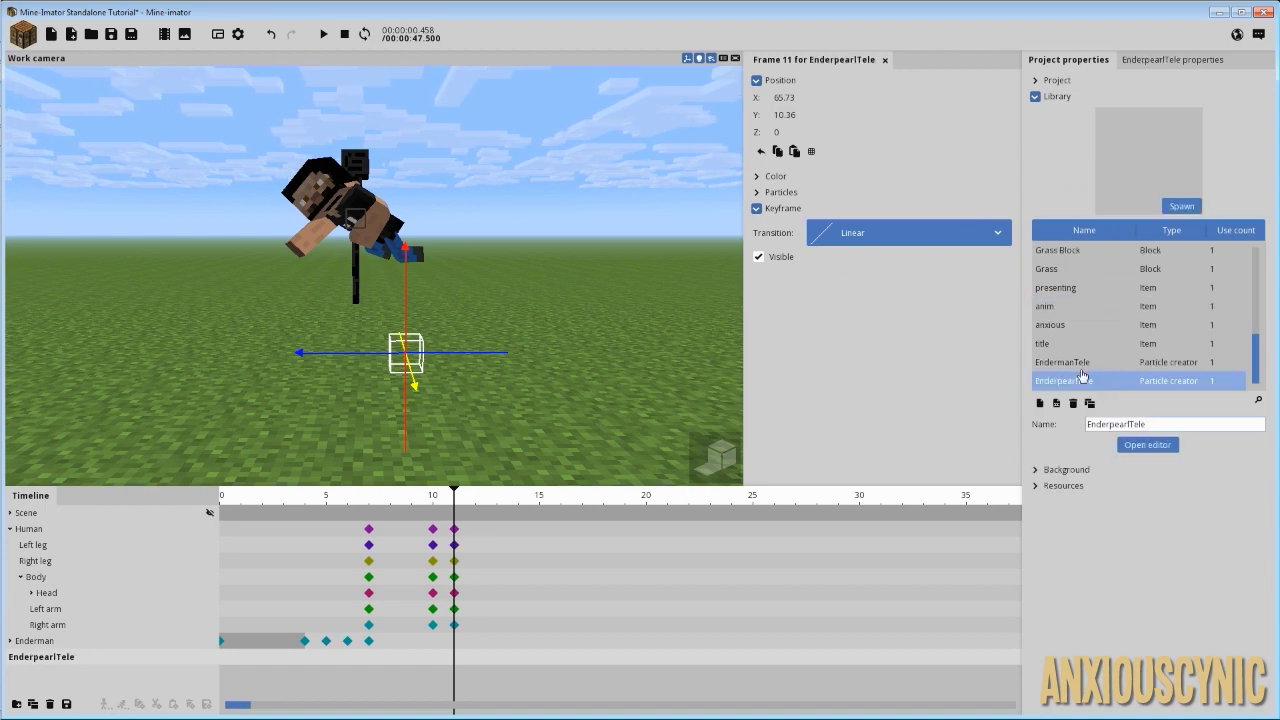
pyautogui.click(1163, 447)
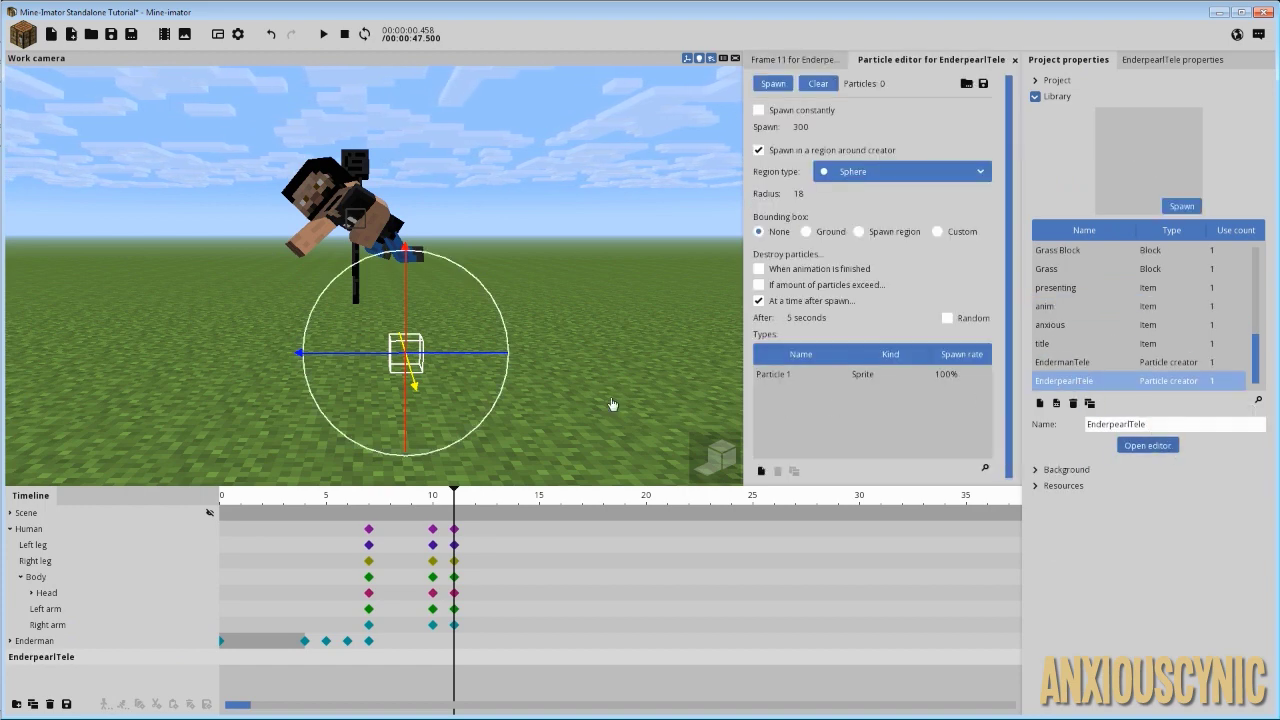
# Set the Human as the EnderpearlTele particle creator's parent in the hierarchy.
pyautogui.moveTo(576, 301); pyautogui.dragTo(431, 320)
pyautogui.click(1171, 62)
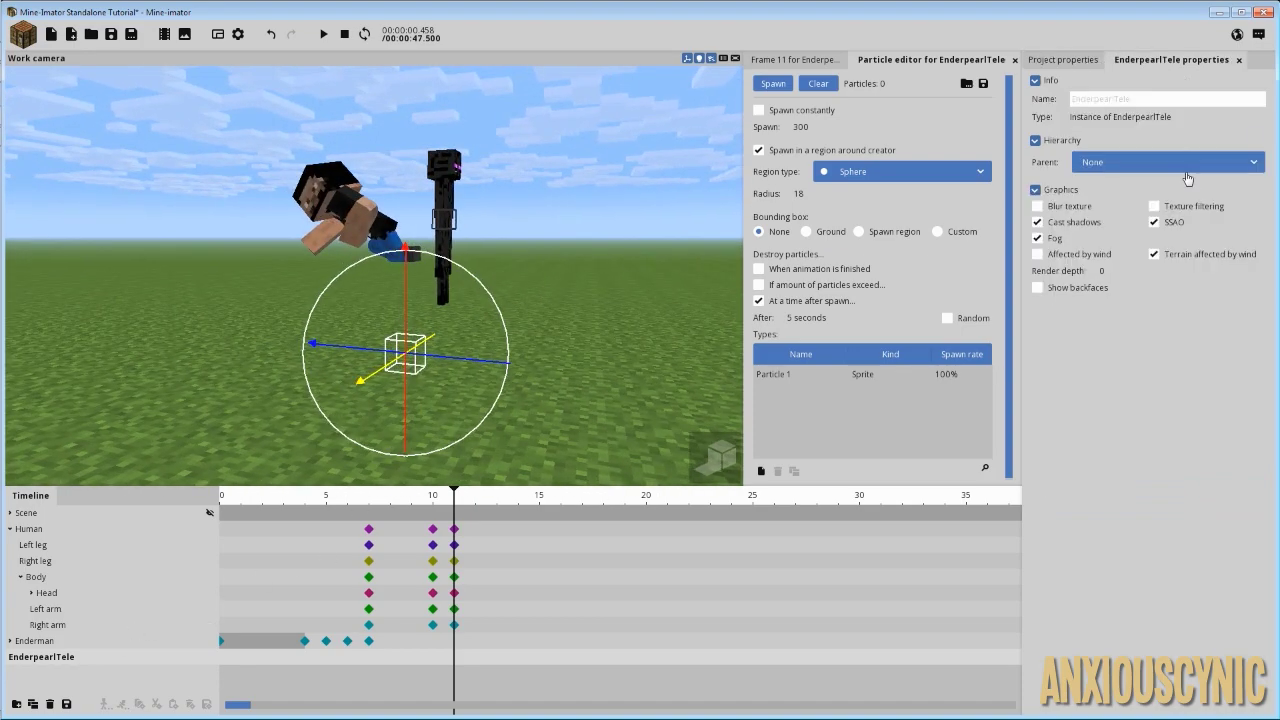
pyautogui.click(1160, 163)
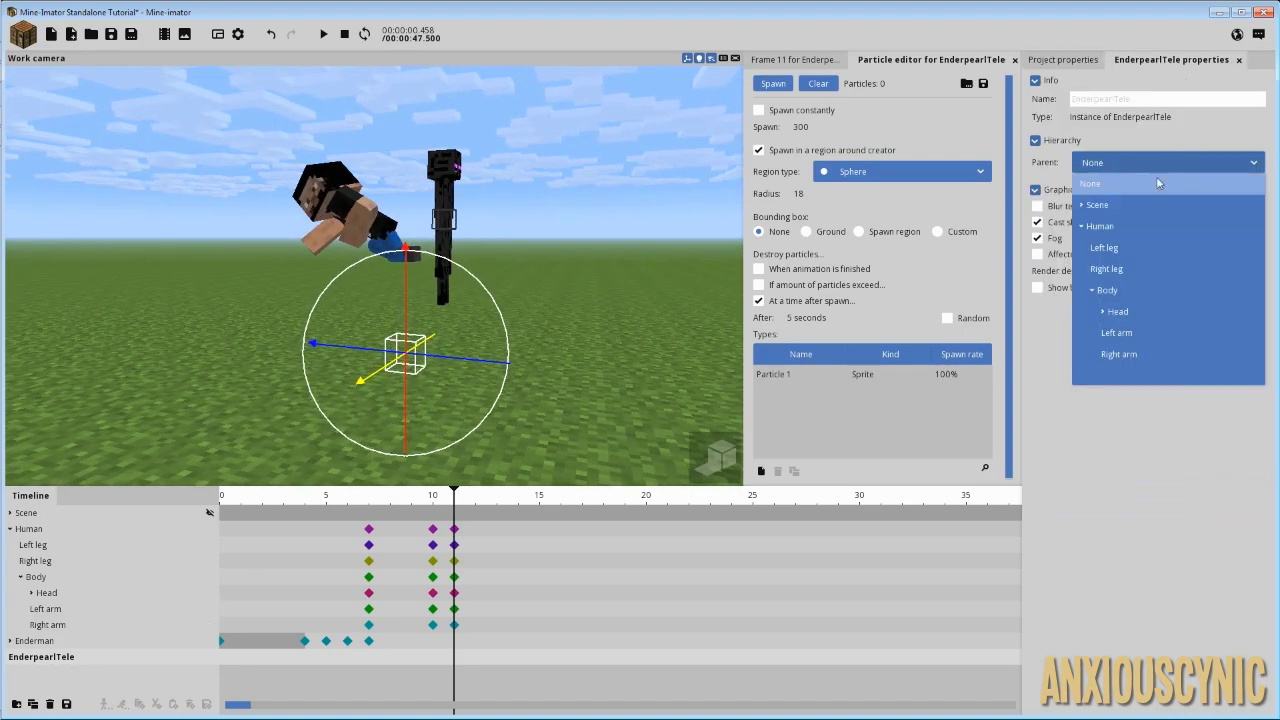
pyautogui.click(1103, 228)
# Move the EnderpearlTele creator onto the Human's torso at frame 11, at about X 1.49, Y 5.21, Z 19.43.
pyautogui.moveTo(392, 239); pyautogui.dragTo(420, 325)
pyautogui.moveTo(500, 180); pyautogui.dragTo(506, 183, button='right')
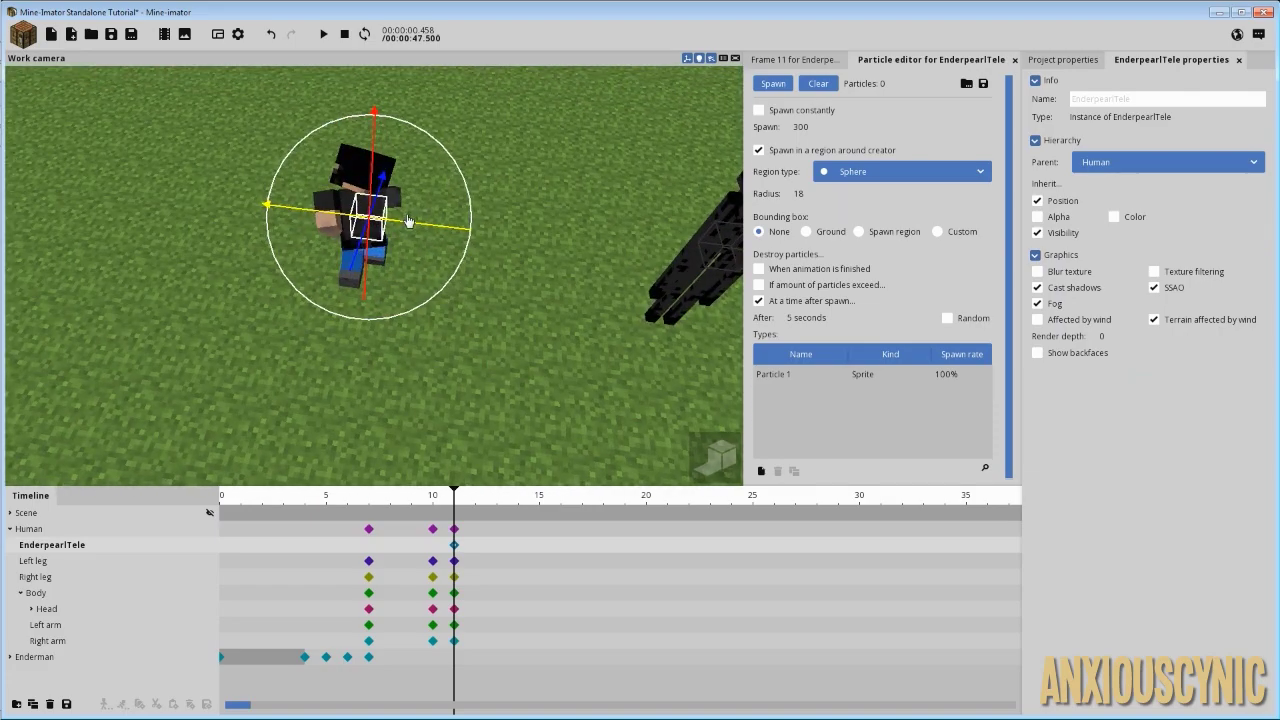
pyautogui.moveTo(411, 222); pyautogui.dragTo(406, 226)
pyautogui.moveTo(507, 234); pyautogui.dragTo(640, 150)
pyautogui.moveTo(500, 200); pyautogui.dragTo(463, 352, button='right')
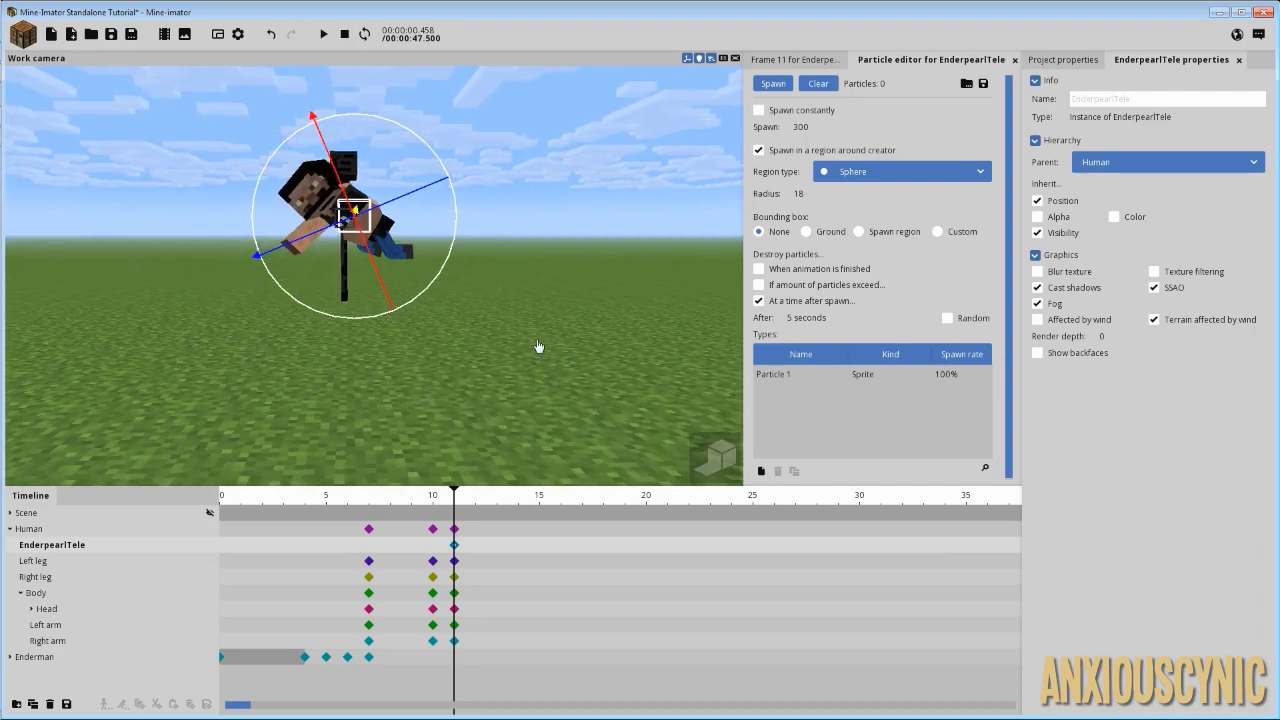
# Scrub the timeline between frames 6 and 11 and play the human teleport to check the EnderpearlTele burst.
pyautogui.moveTo(458, 502); pyautogui.dragTo(369, 515)
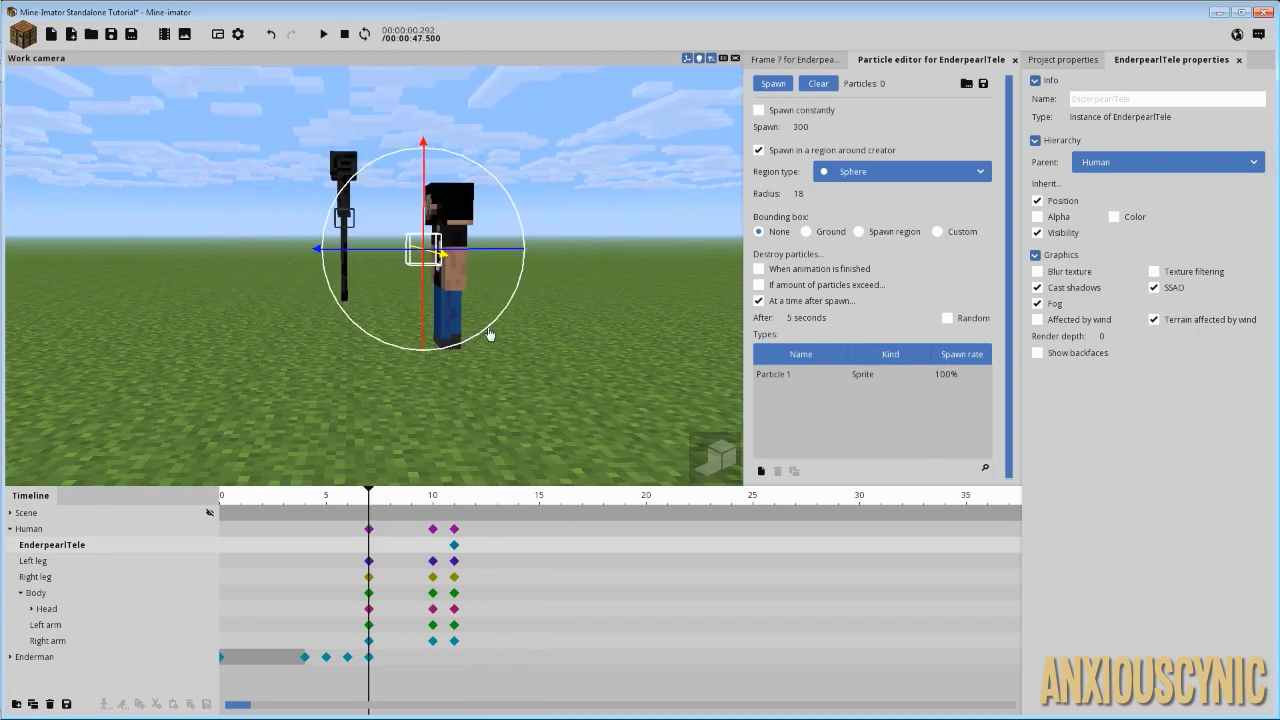
pyautogui.moveTo(359, 504); pyautogui.dragTo(347, 501)
pyautogui.click(489, 420)
pyautogui.click(455, 545)
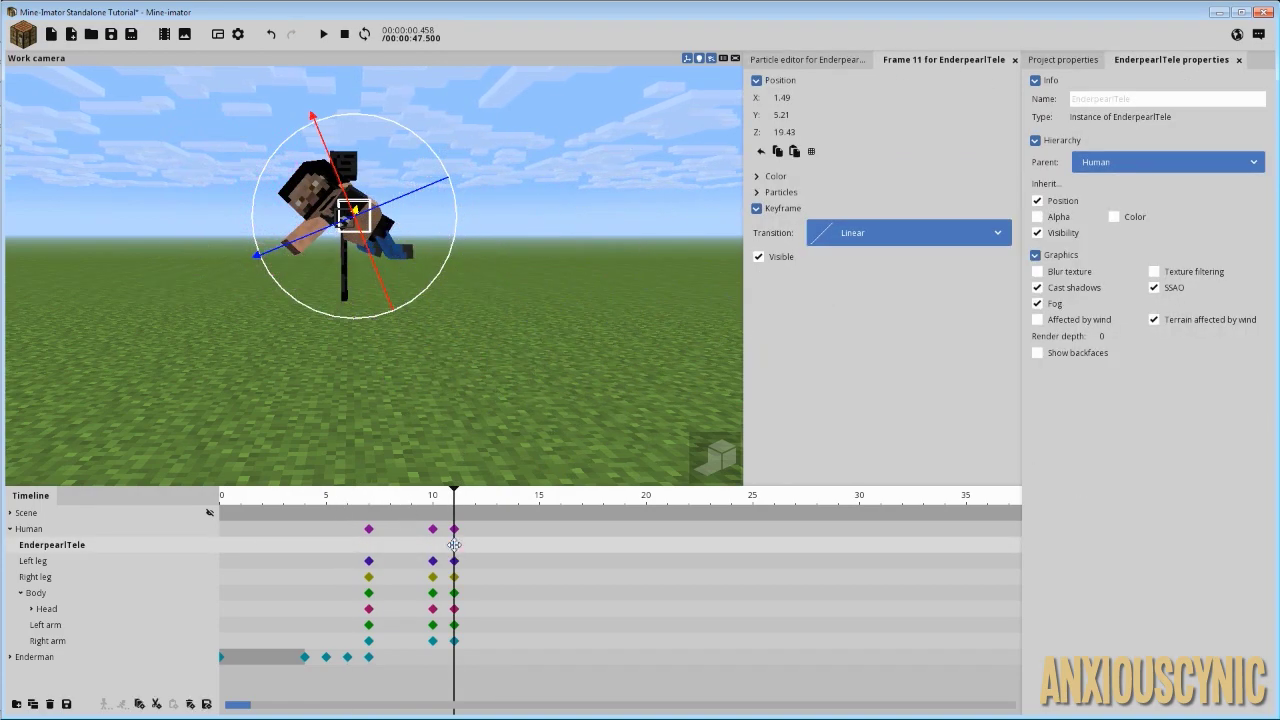
pyautogui.moveTo(441, 544); pyautogui.dragTo(349, 504)
pyautogui.click(588, 391)
pyautogui.moveTo(588, 391); pyautogui.dragTo(550, 383, button='right')
pyautogui.press('space')
pyautogui.press('space')
# Make the Human invisible at its frame 11 keyframe and play the teleport from frame 6 to check it.
pyautogui.click(456, 529)
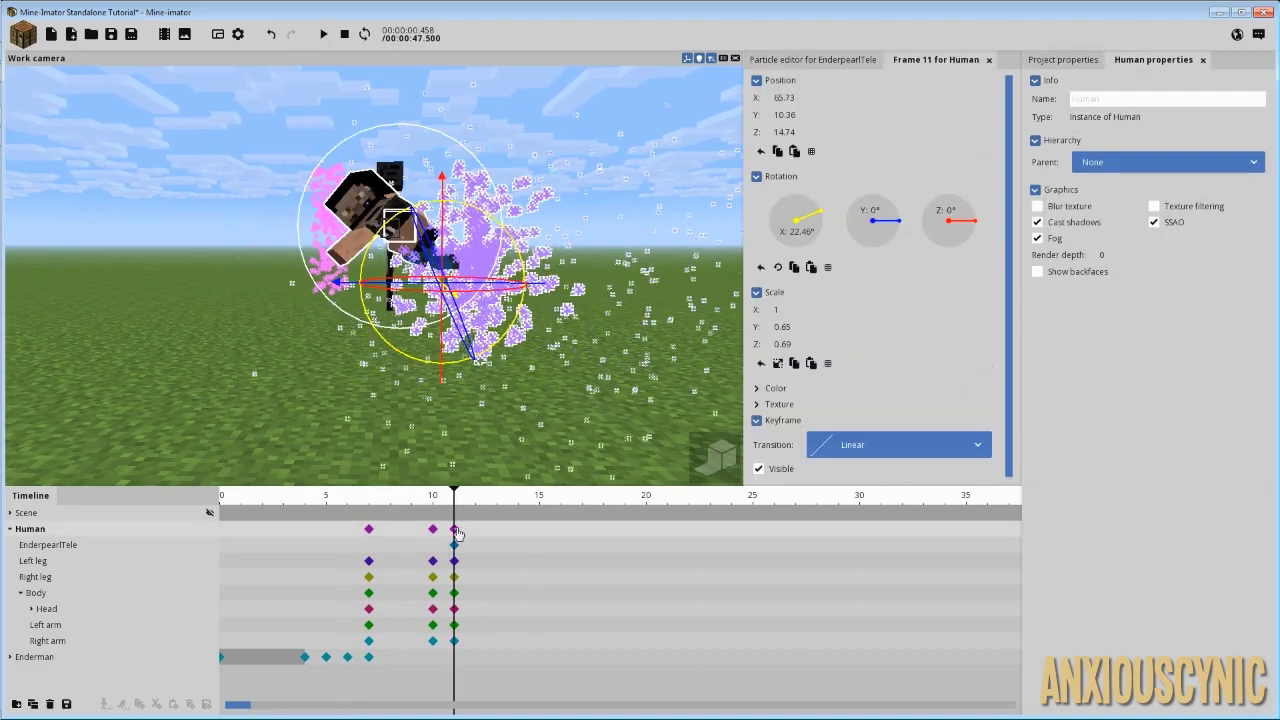
pyautogui.click(779, 472)
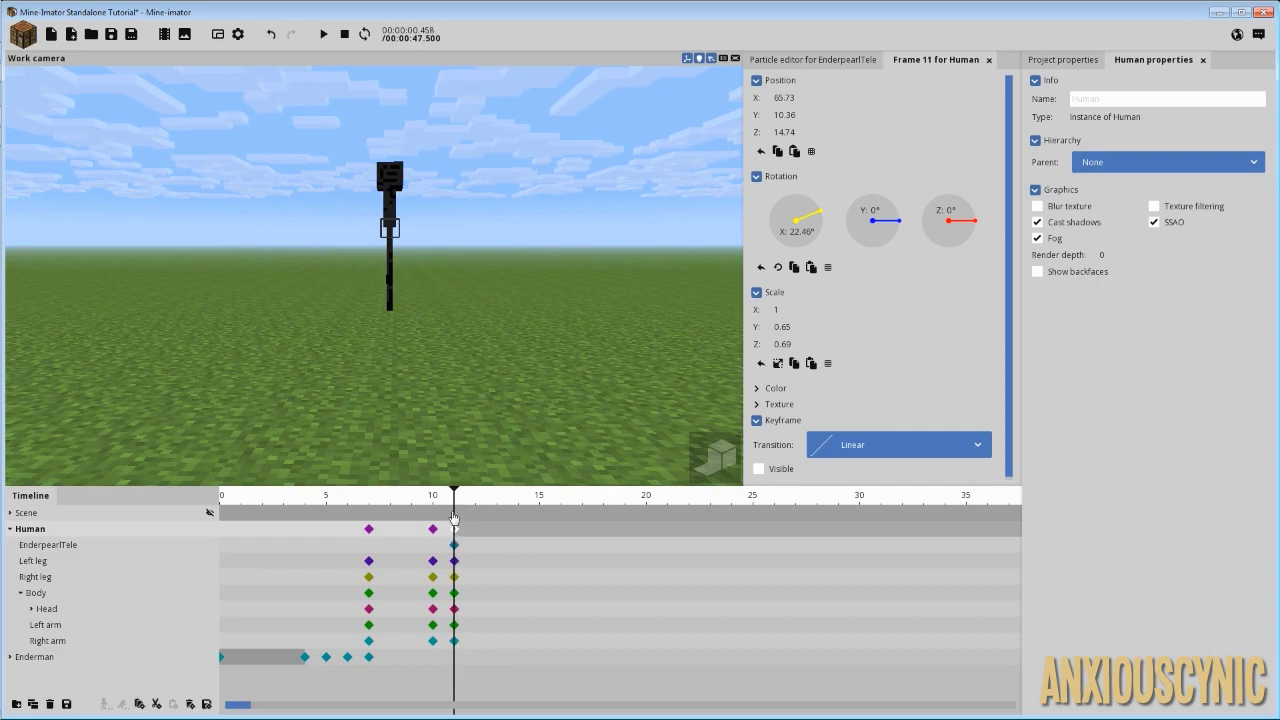
pyautogui.moveTo(457, 509); pyautogui.dragTo(348, 497)
pyautogui.click(313, 392)
pyautogui.moveTo(313, 392); pyautogui.dragTo(286, 403, button='right')
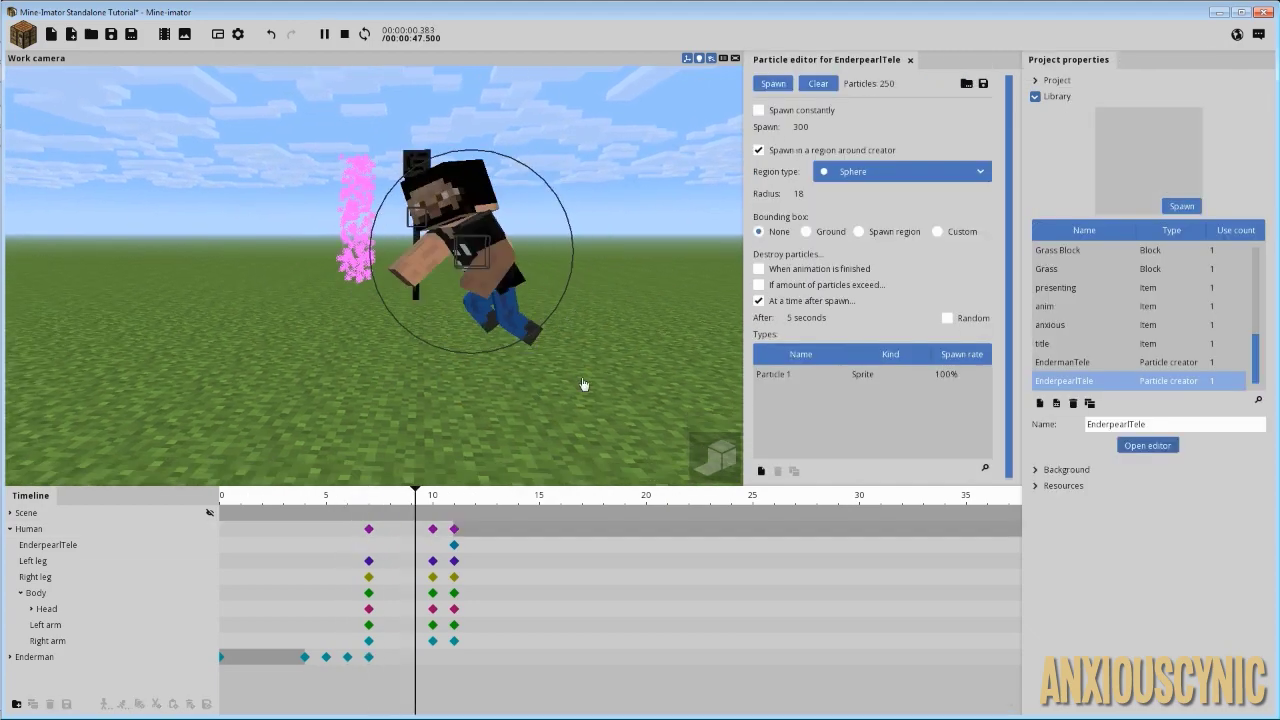
pyautogui.press('space')
pyautogui.press('space')
pyautogui.press('space')
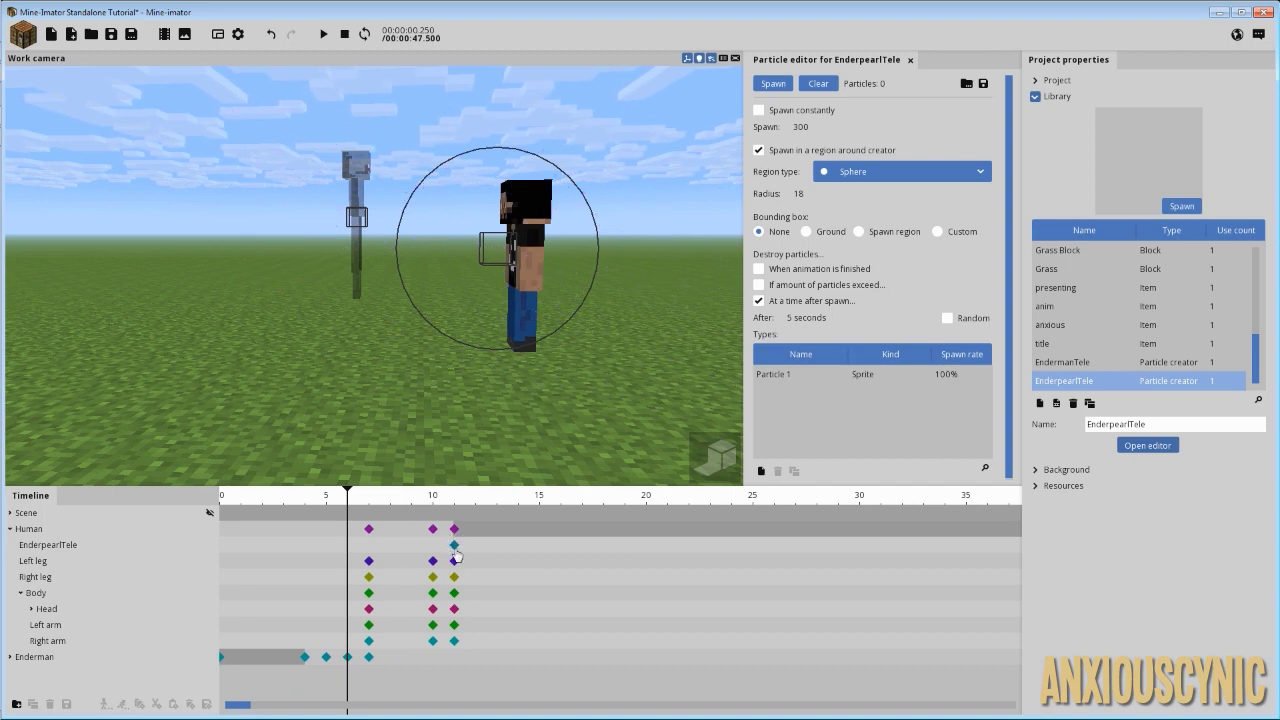
# Turn off visibility inheritance from the Human for the EnderpearlTele creator at frame 11.
pyautogui.moveTo(440, 502); pyautogui.dragTo(475, 502)
pyautogui.click(454, 528)
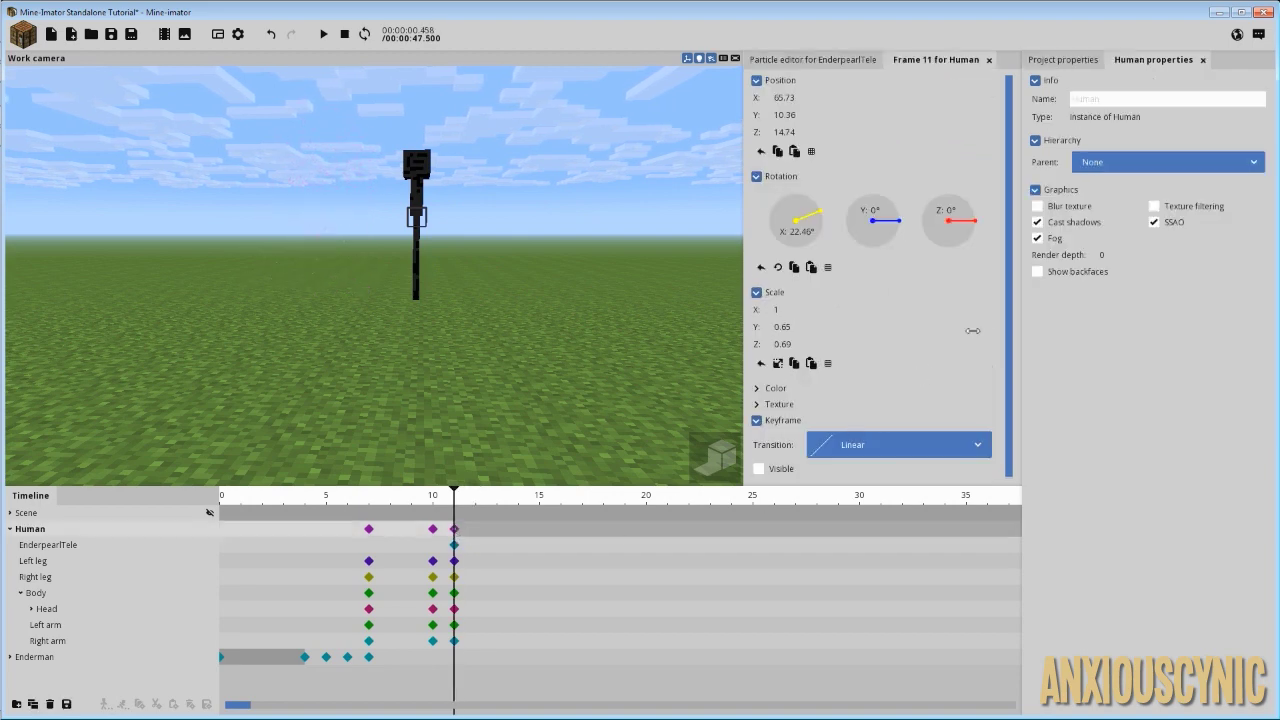
pyautogui.scroll(-1, 965, 387)
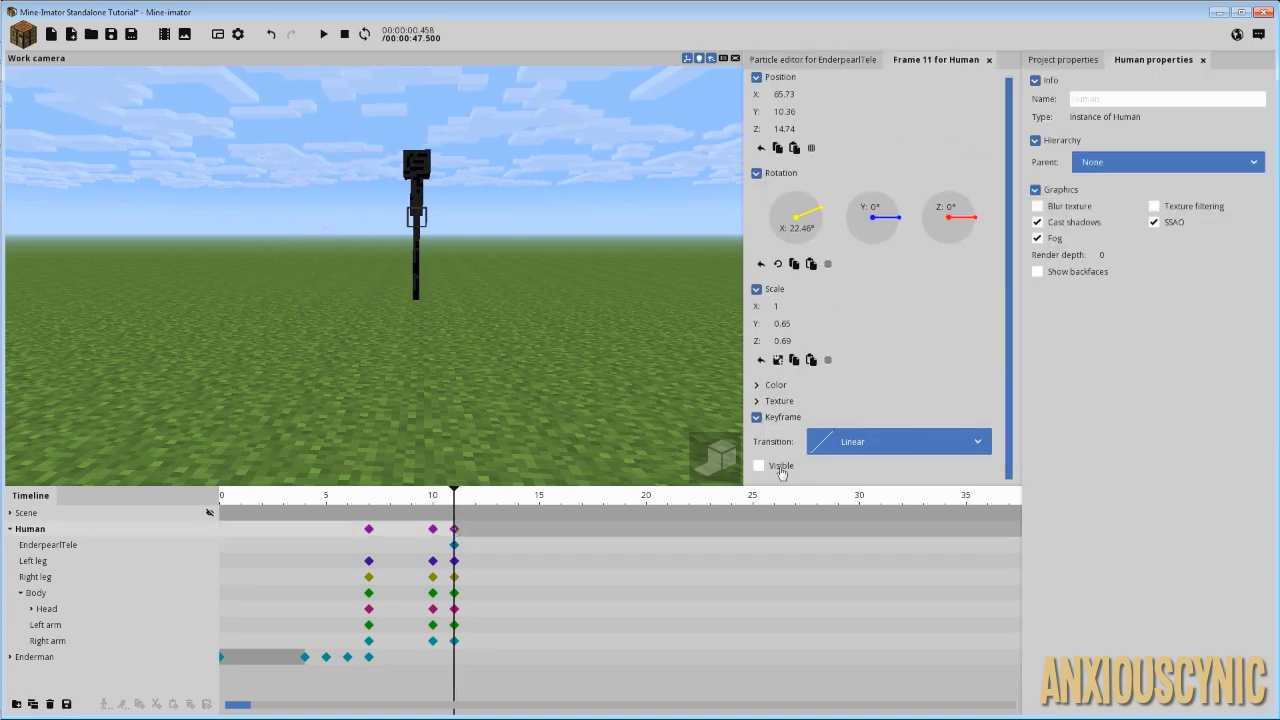
pyautogui.click(455, 545)
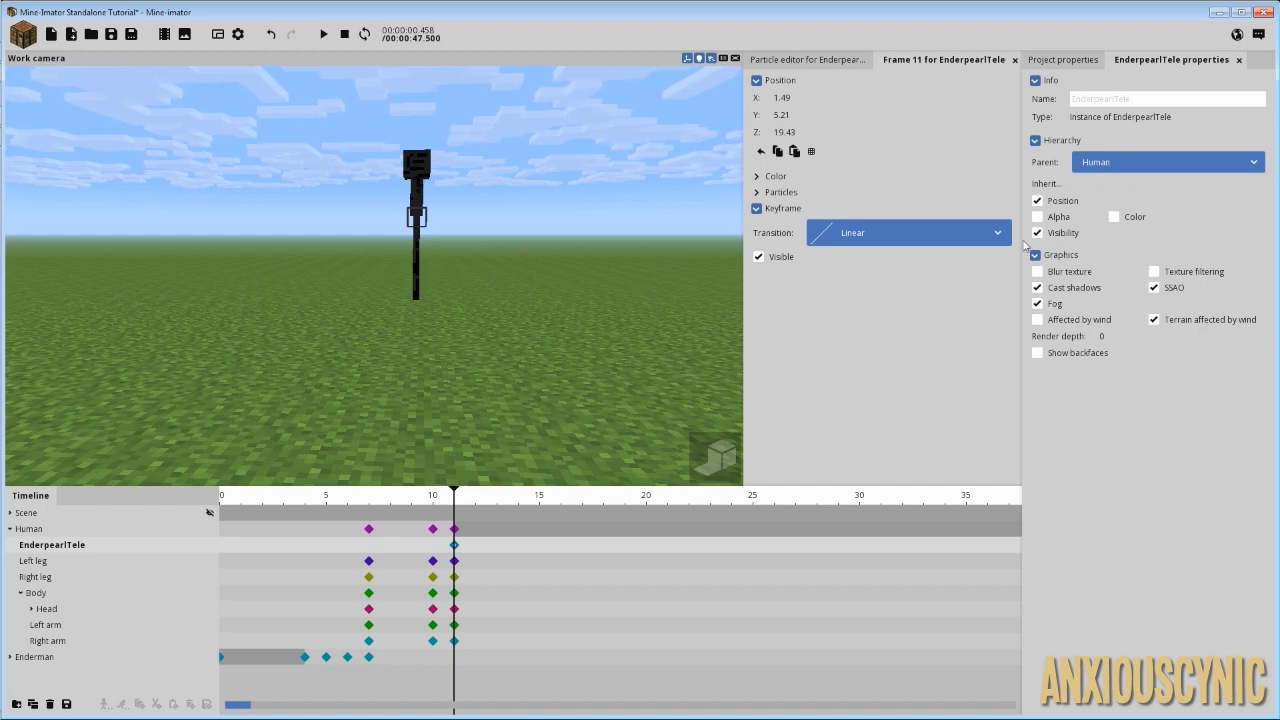
pyautogui.click(1068, 235)
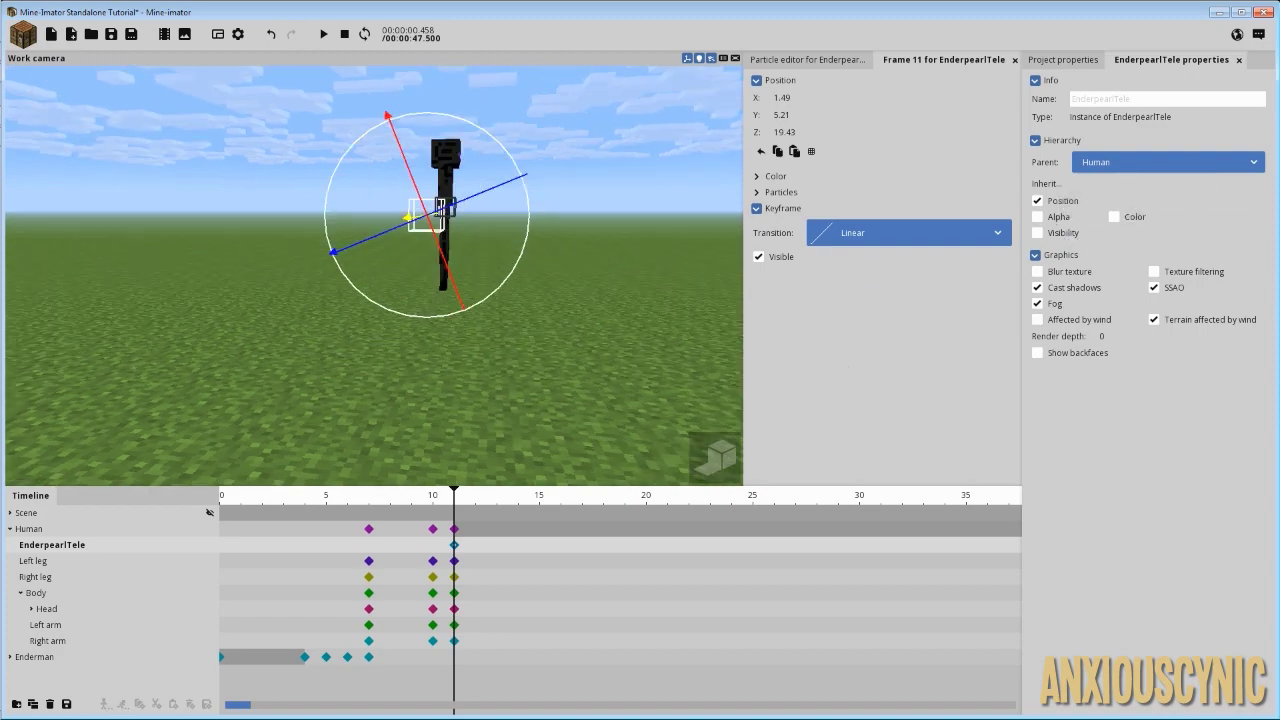
# Play the teleport from frame 8 to check the particle burst on the hidden Human.
pyautogui.click(427, 500)
pyautogui.moveTo(427, 507); pyautogui.dragTo(390, 500)
pyautogui.click(531, 444)
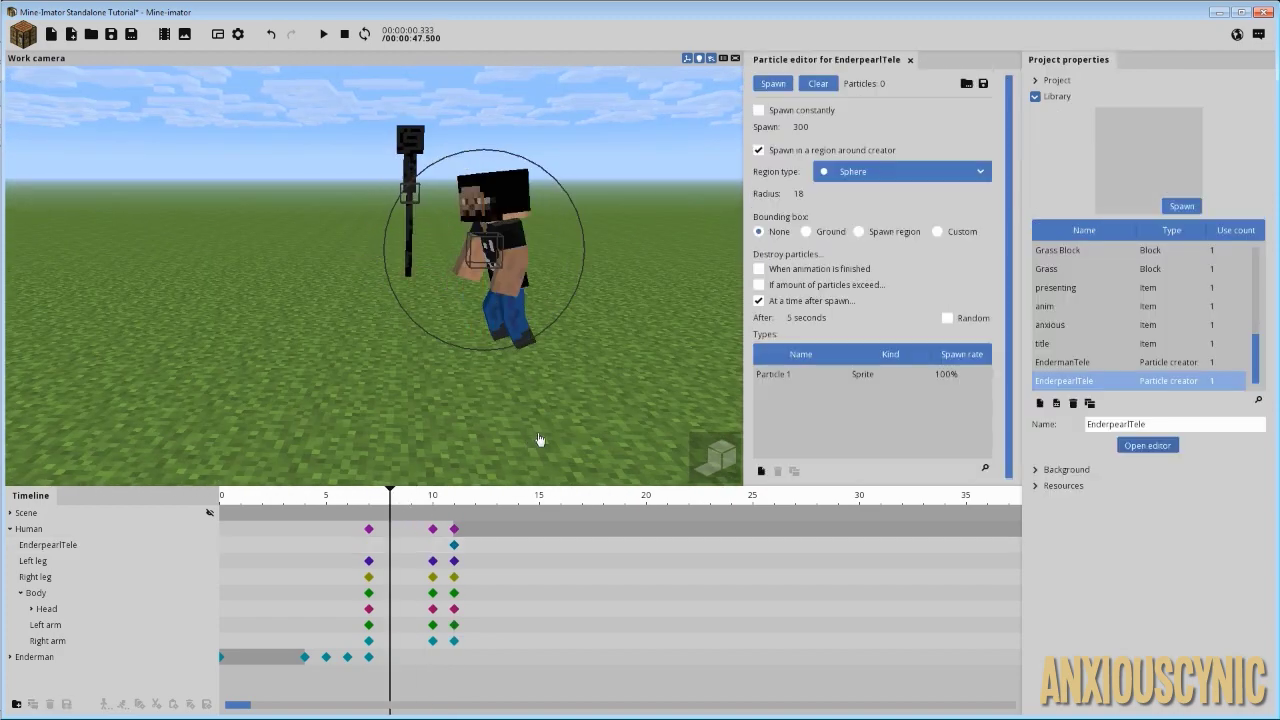
pyautogui.press('space')
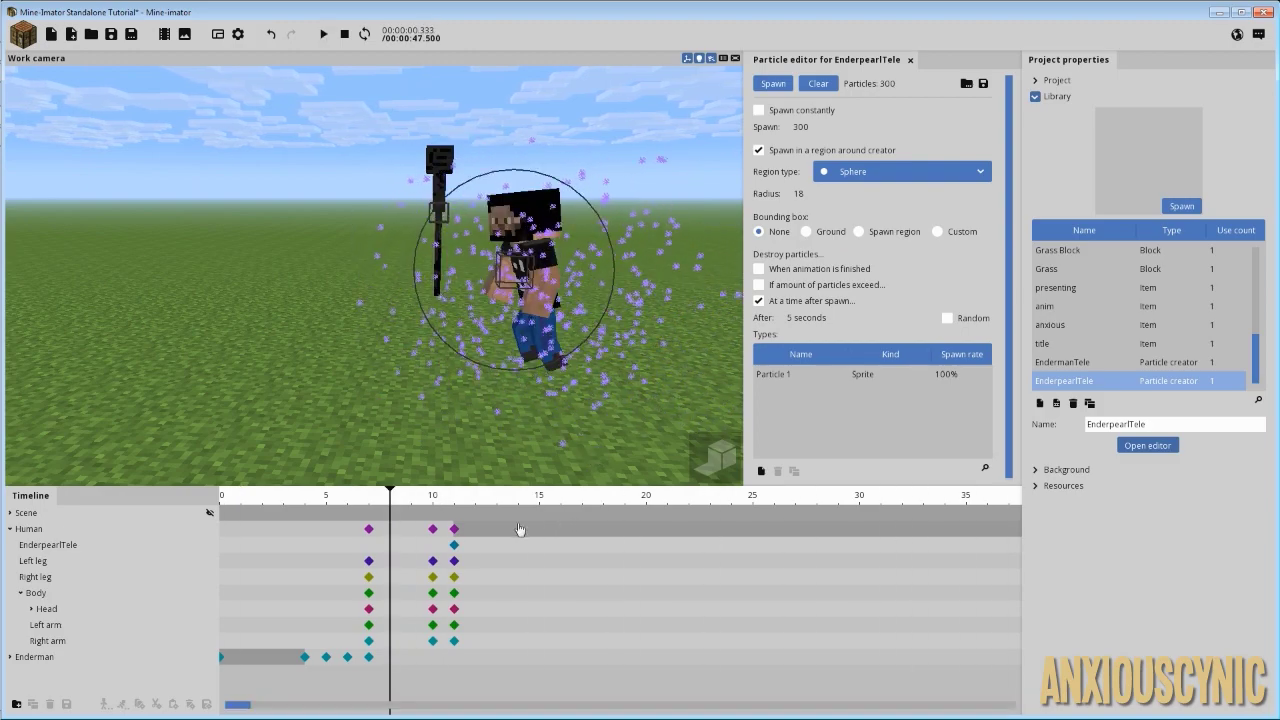
pyautogui.press('space')
# Try moving the EnderpearlTele keyframe to frame 10 and play the teleport, also from a wider view.
pyautogui.click(454, 545)
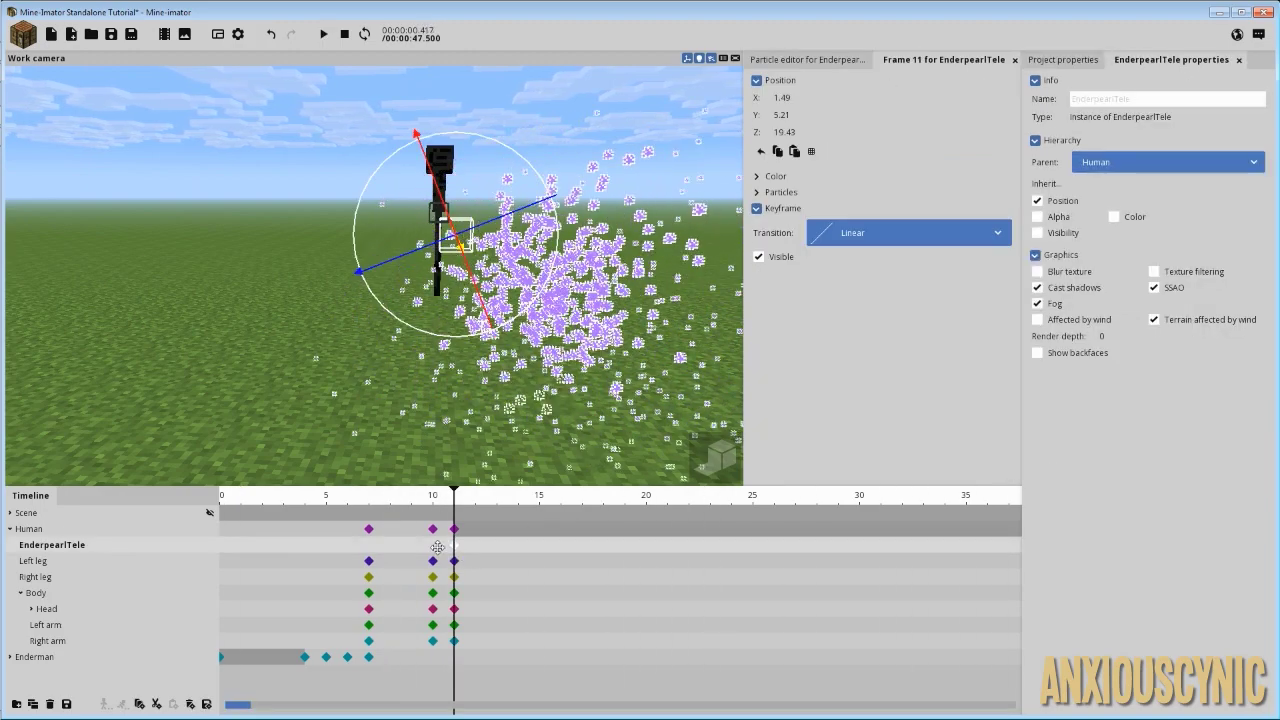
pyautogui.moveTo(454, 545); pyautogui.dragTo(432, 545)
pyautogui.click(355, 493)
pyautogui.click(375, 410)
pyautogui.press('space')
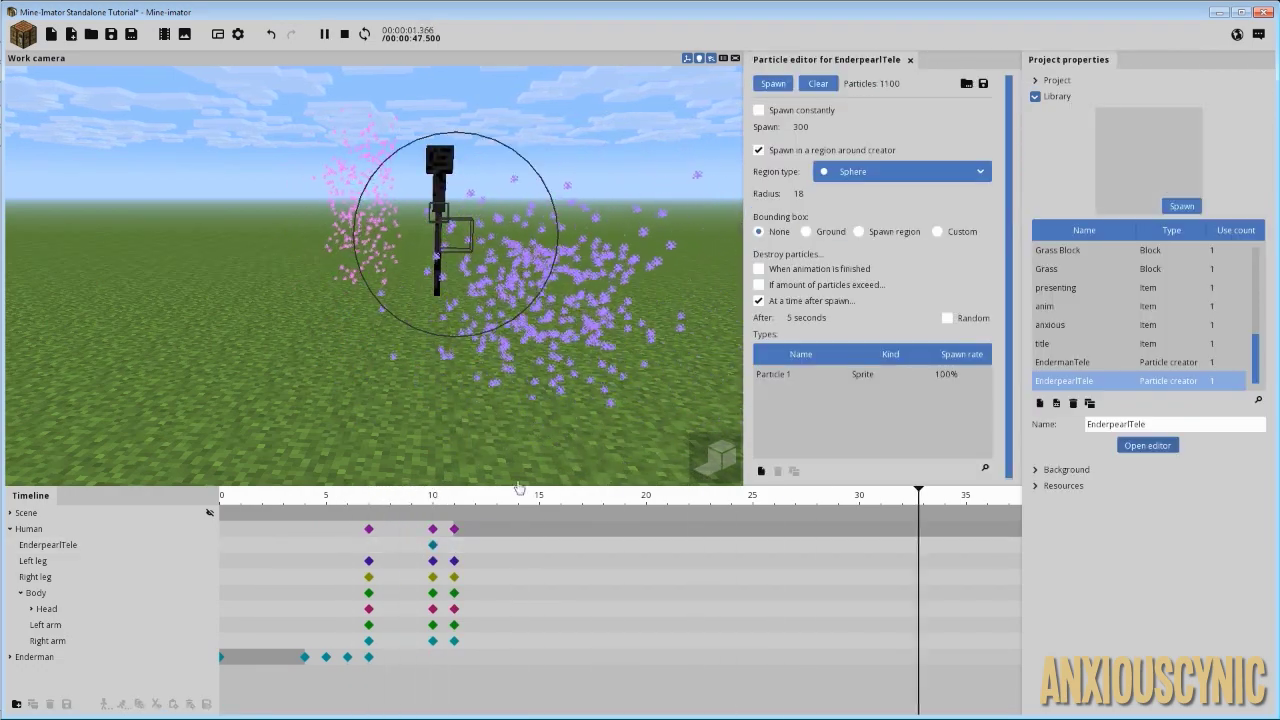
pyautogui.press('space')
pyautogui.moveTo(543, 408)
pyautogui.mouseDown(button='right')
pyautogui.moveTo(530, 396)
pyautogui.moveTo(543, 408)
pyautogui.mouseUp(button='right')
pyautogui.scroll(-2, 543, 408)
pyautogui.moveTo(579, 312)
pyautogui.mouseDown()
pyautogui.moveTo(580, 335)
pyautogui.moveTo(578, 320)
pyautogui.mouseUp()
pyautogui.press('space')
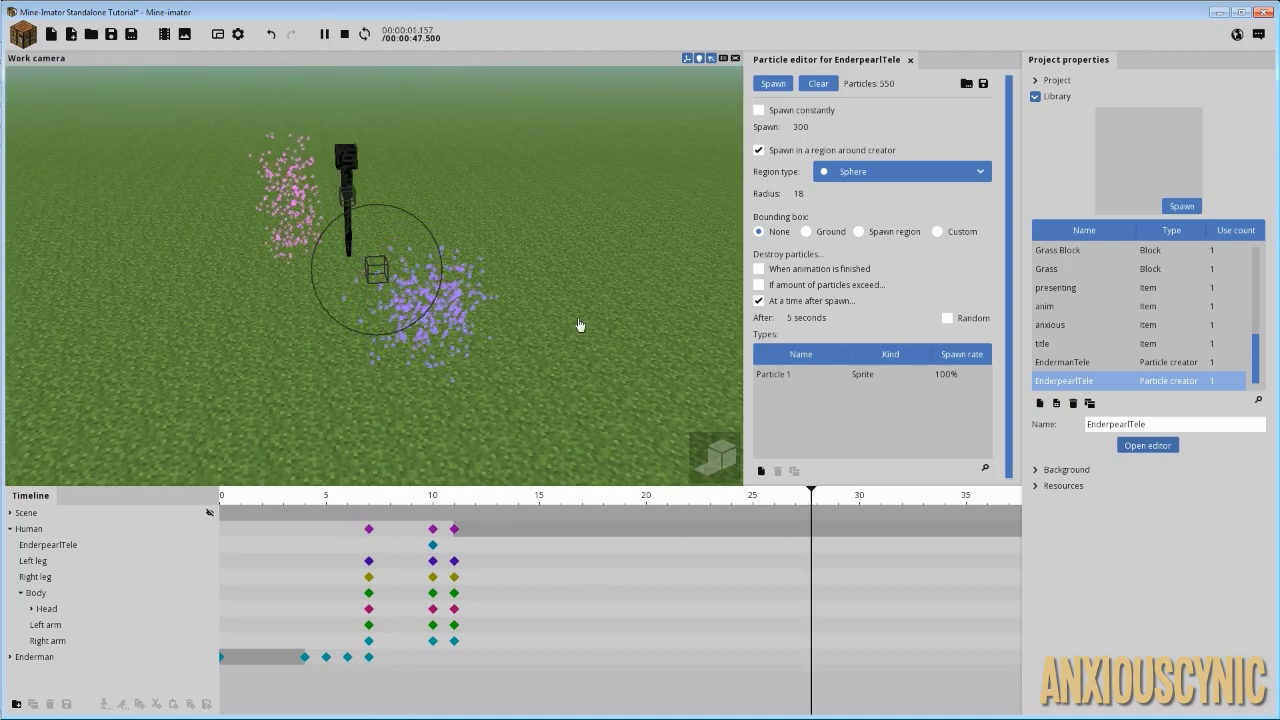
pyautogui.press('space')
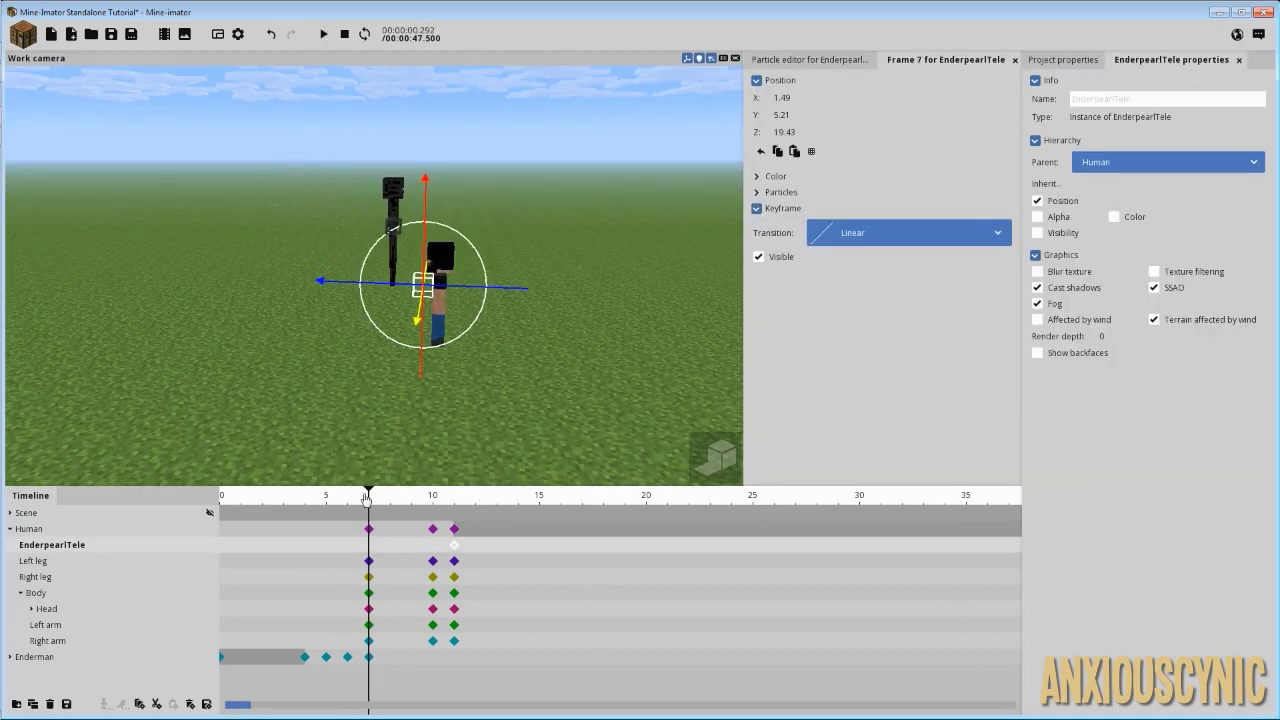
# Replay the human teleport from frame 7 with the EnderpearlTele keyframe at frame 11.
pyautogui.press('space')
pyautogui.press('space')
pyautogui.moveTo(416, 502); pyautogui.dragTo(439, 510)
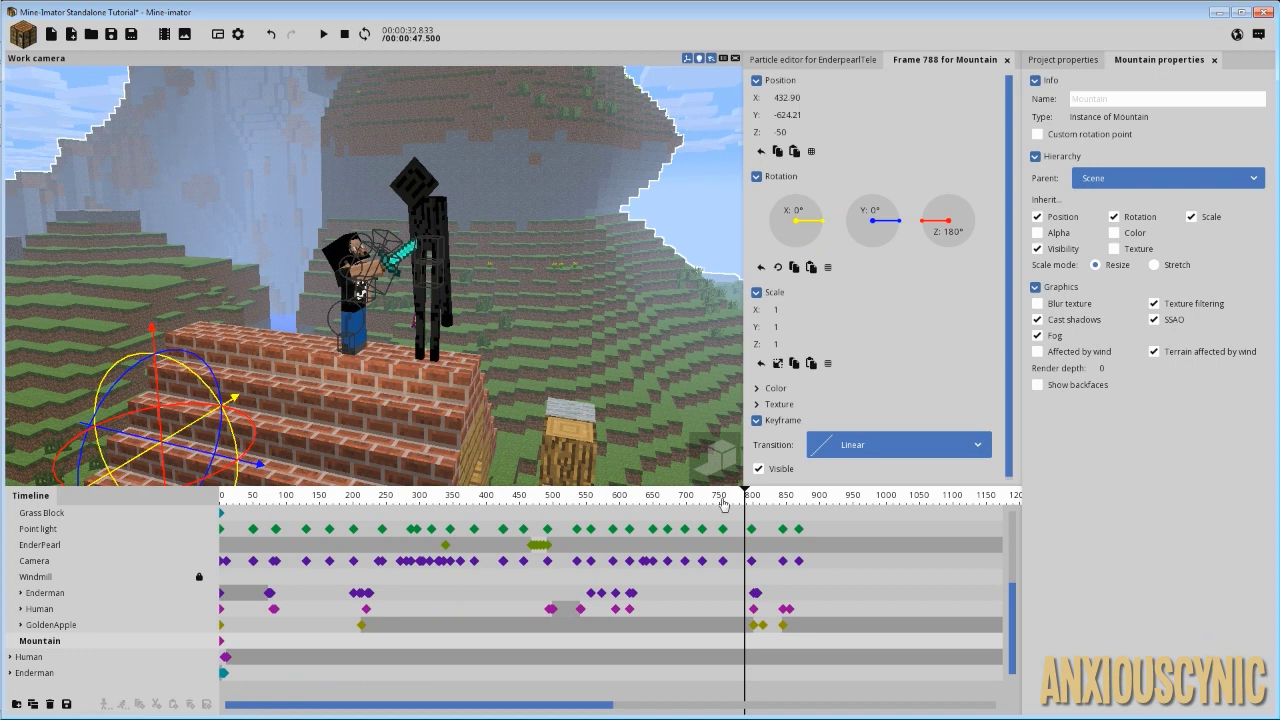
# Play the rooftop fight from about frame 770 to examine the Enderman's death effect.
pyautogui.click(728, 502)
pyautogui.moveTo(731, 505); pyautogui.dragTo(735, 505)
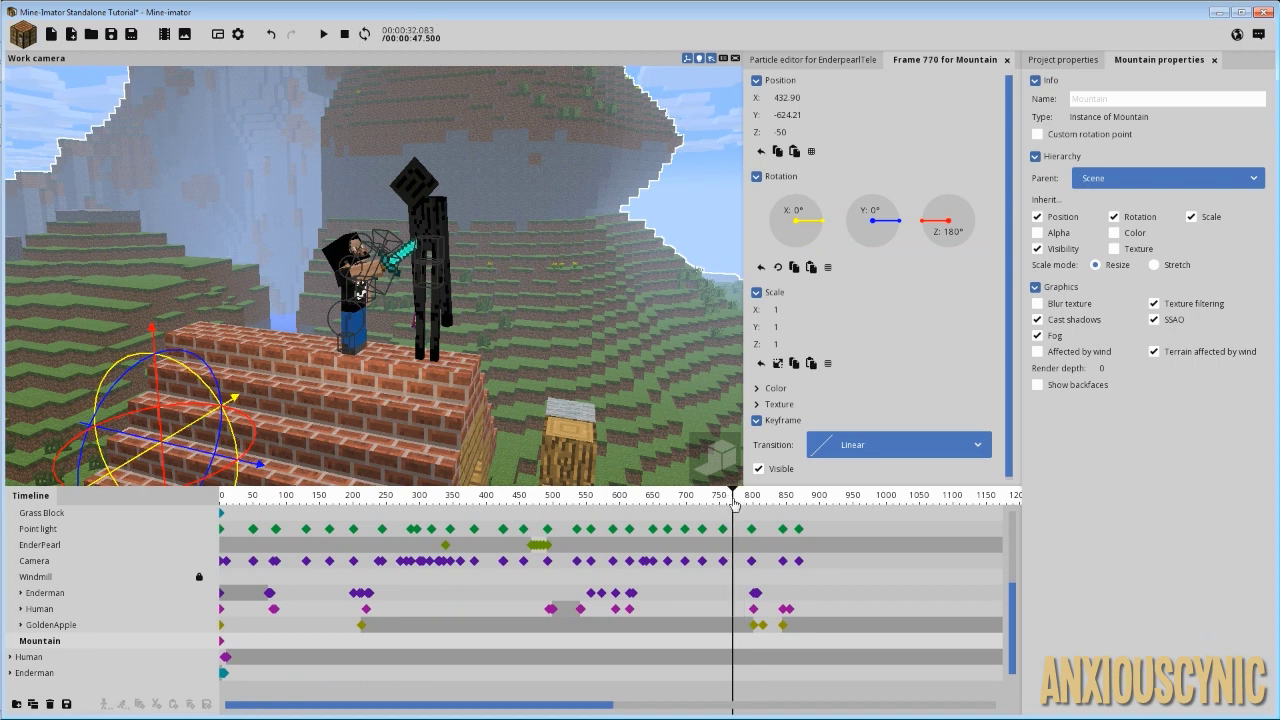
pyautogui.press('space')
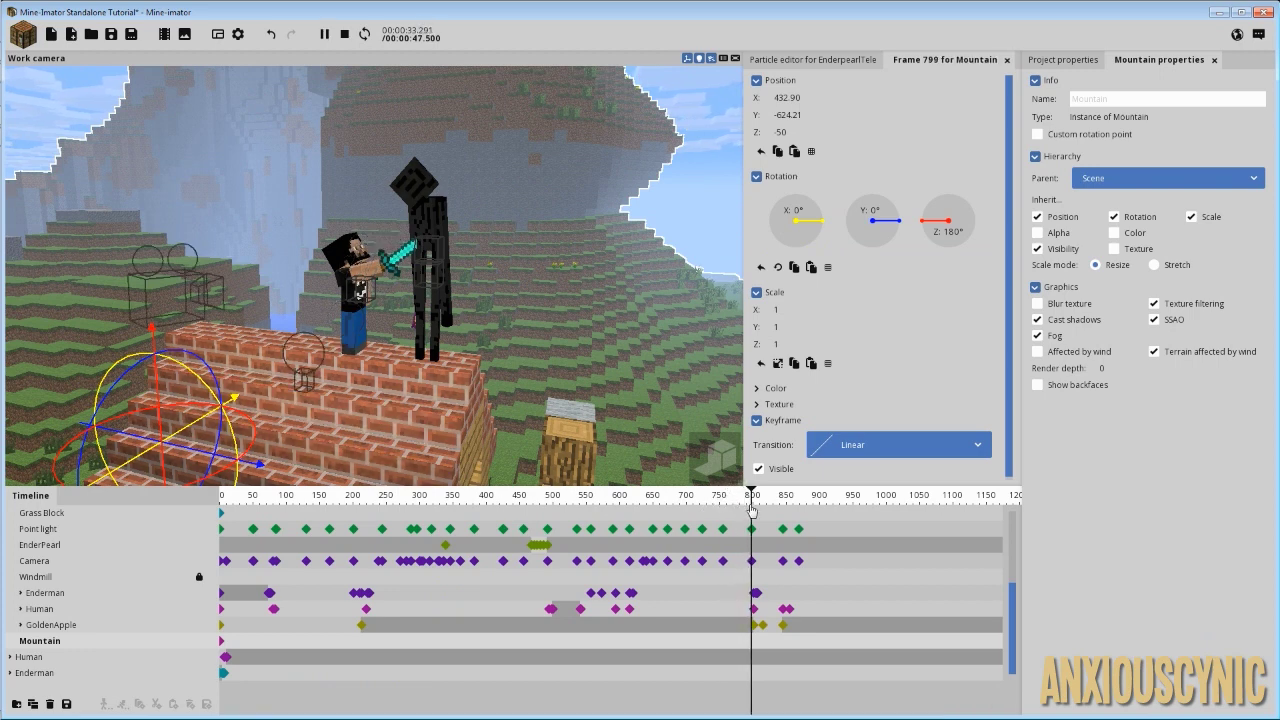
pyautogui.press('space')
pyautogui.press('w')
pyautogui.moveTo(663, 400); pyautogui.dragTo(645, 405, button='right')
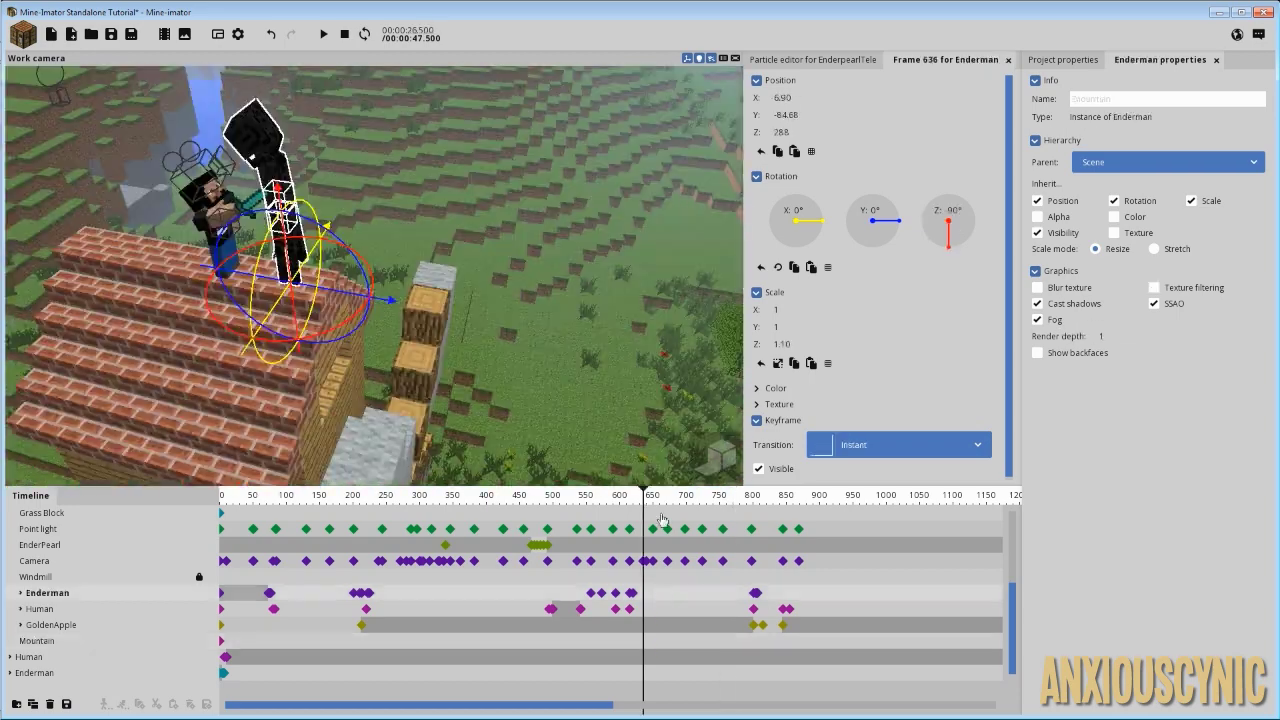
pyautogui.moveTo(656, 506); pyautogui.dragTo(740, 507)
pyautogui.press('space')
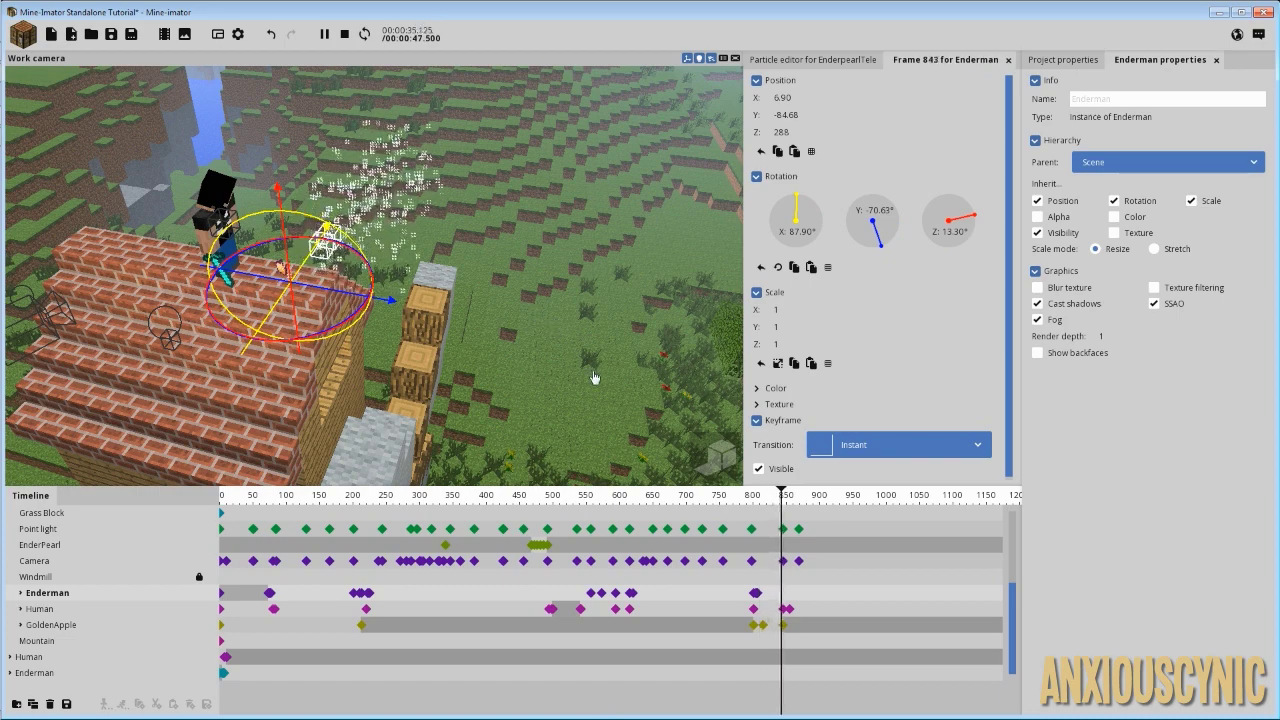
# Replay the Enderman's death around frame 800 from the front of the roof to examine how the particles spread.
pyautogui.moveTo(743, 506); pyautogui.dragTo(761, 502)
pyautogui.moveTo(530, 305); pyautogui.dragTo(345, 222)
pyautogui.moveTo(736, 499); pyautogui.dragTo(748, 509)
pyautogui.press('space')
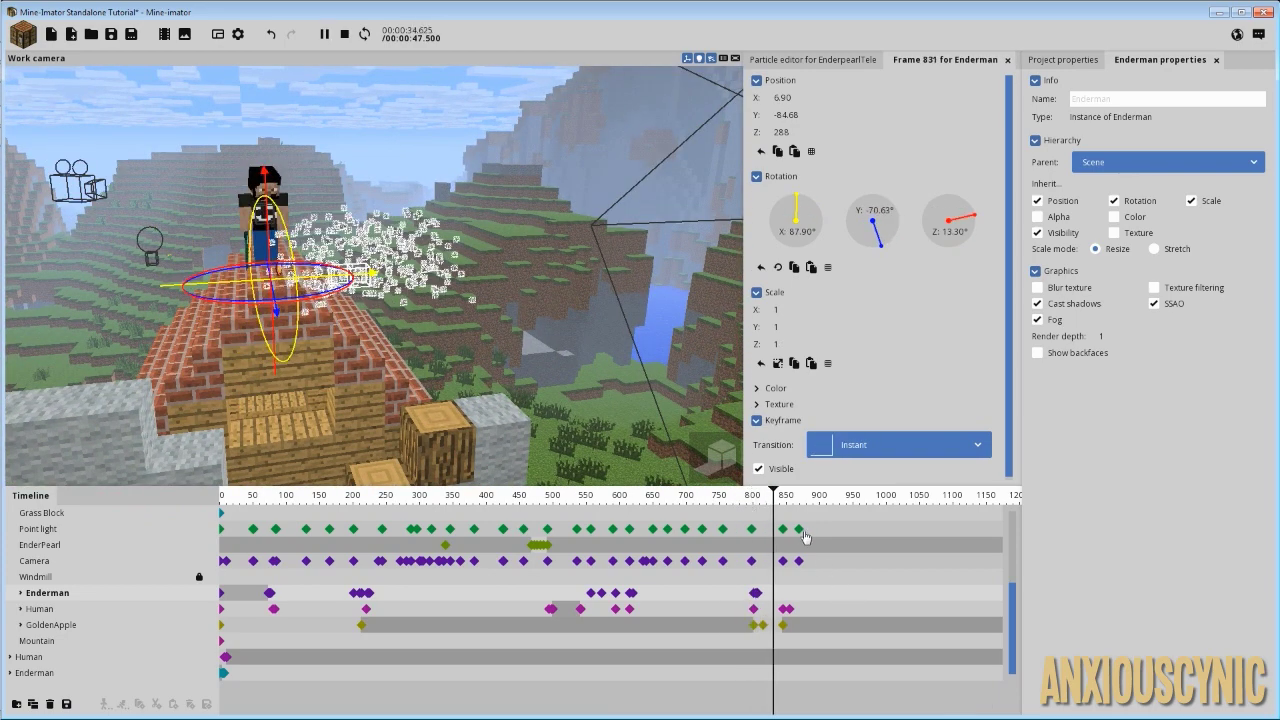
pyautogui.press('space')
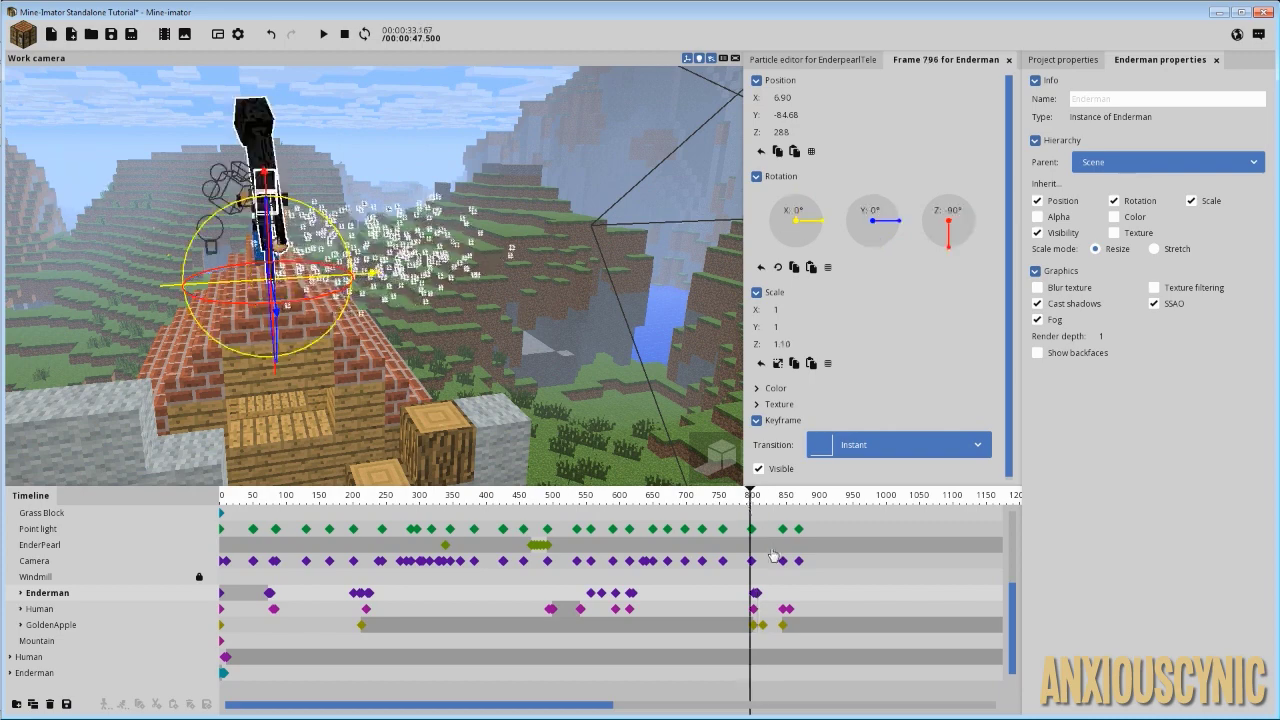
# Inspect the Enderman's death pose keyframes at frames 807 and 806 close up.
pyautogui.scroll(3, 772, 556)
pyautogui.click(692, 595)
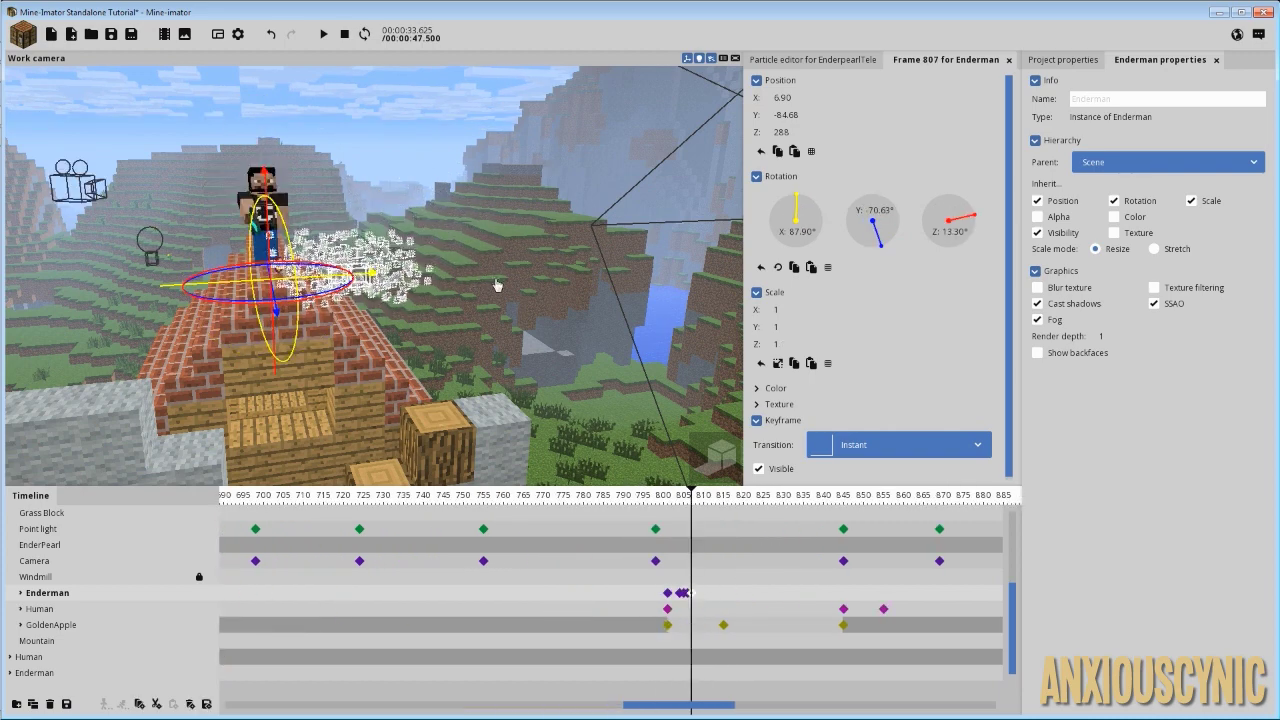
pyautogui.moveTo(496, 282)
pyautogui.mouseDown()
pyautogui.moveTo(510, 330)
pyautogui.moveTo(508, 262)
pyautogui.mouseUp()
pyautogui.scroll(4, 512, 294)
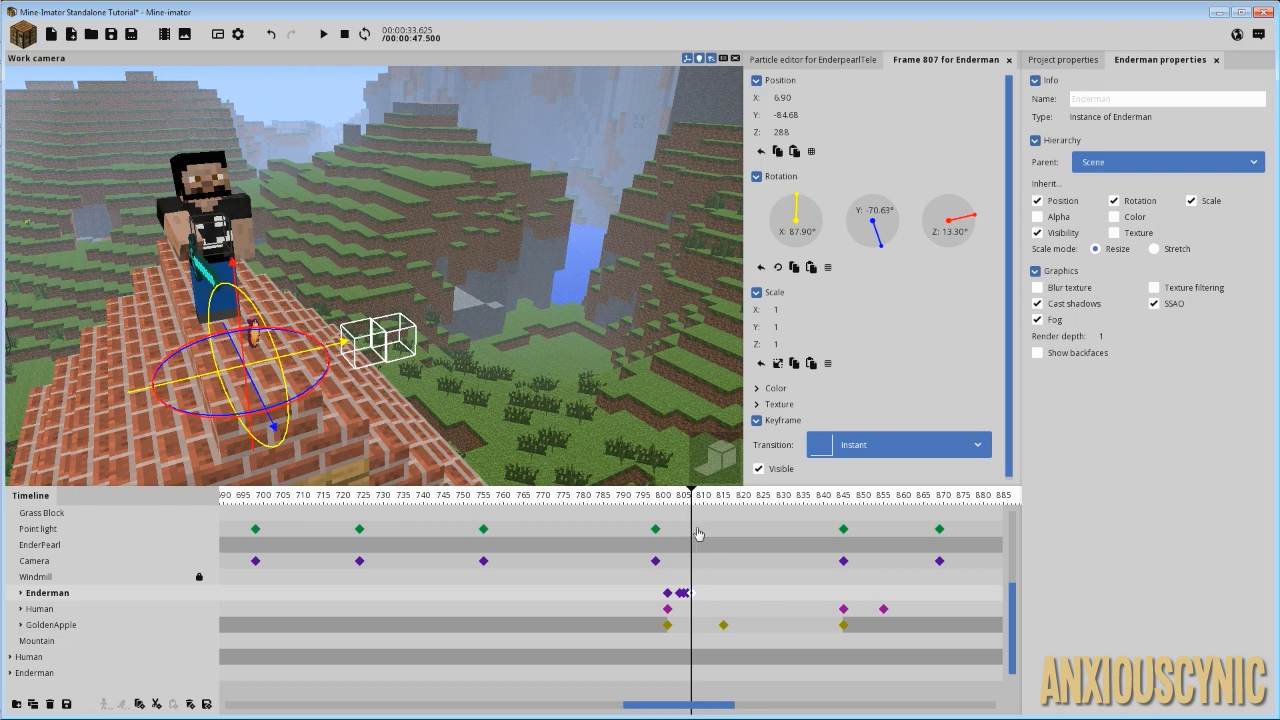
pyautogui.click(685, 597)
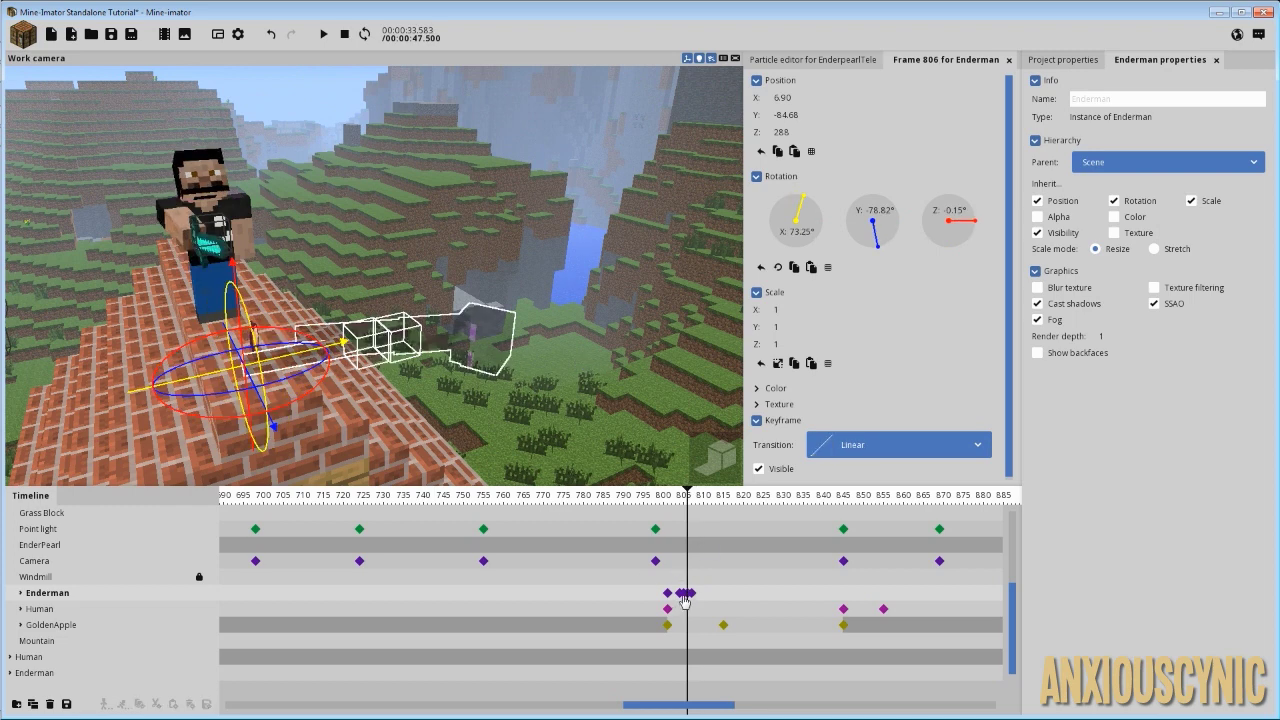
# Expand the Enderman's timeline, select its EndermanDeath keyframe at frame 806, and open its particle editor to examine the box spawn region.
pyautogui.click(21, 593)
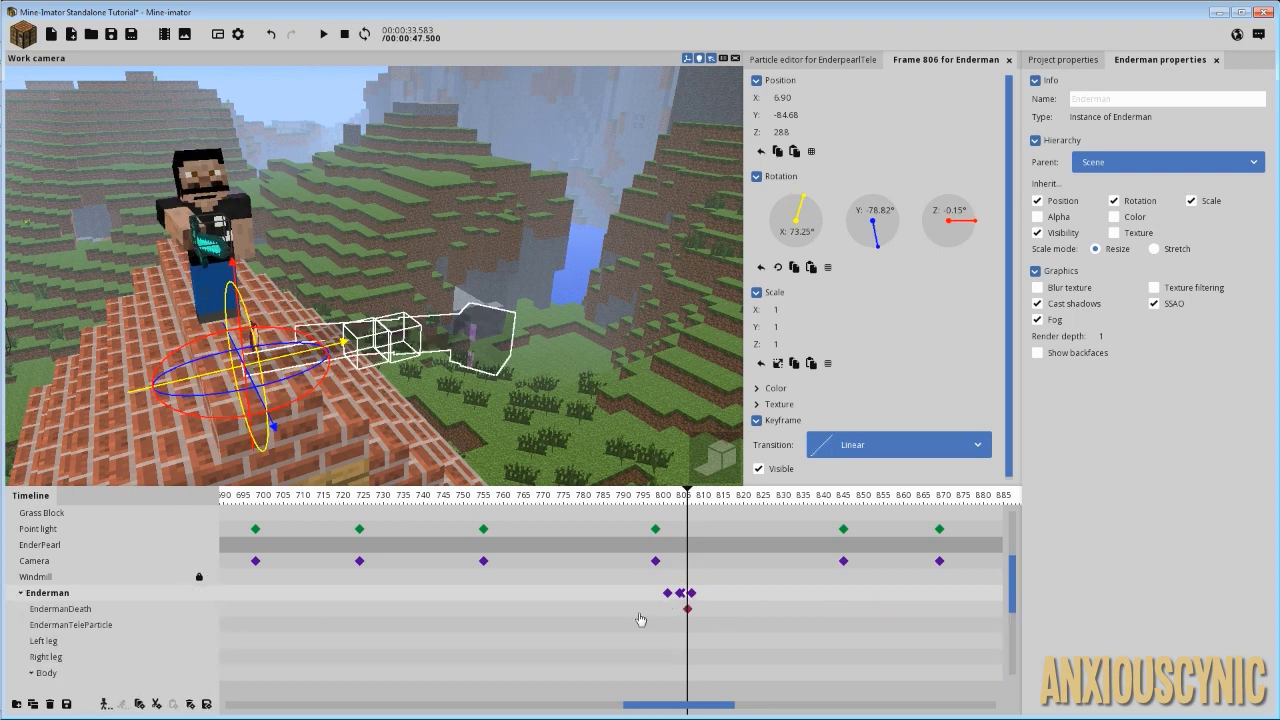
pyautogui.click(688, 608)
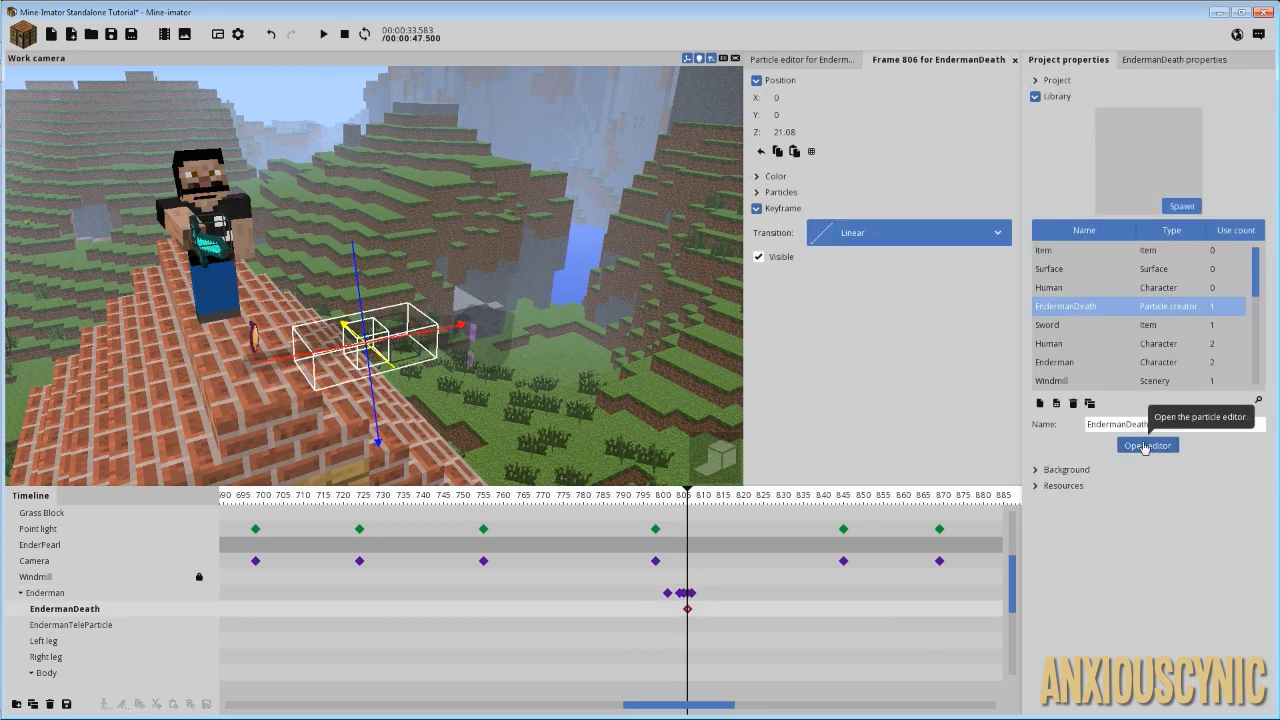
pyautogui.click(1145, 446)
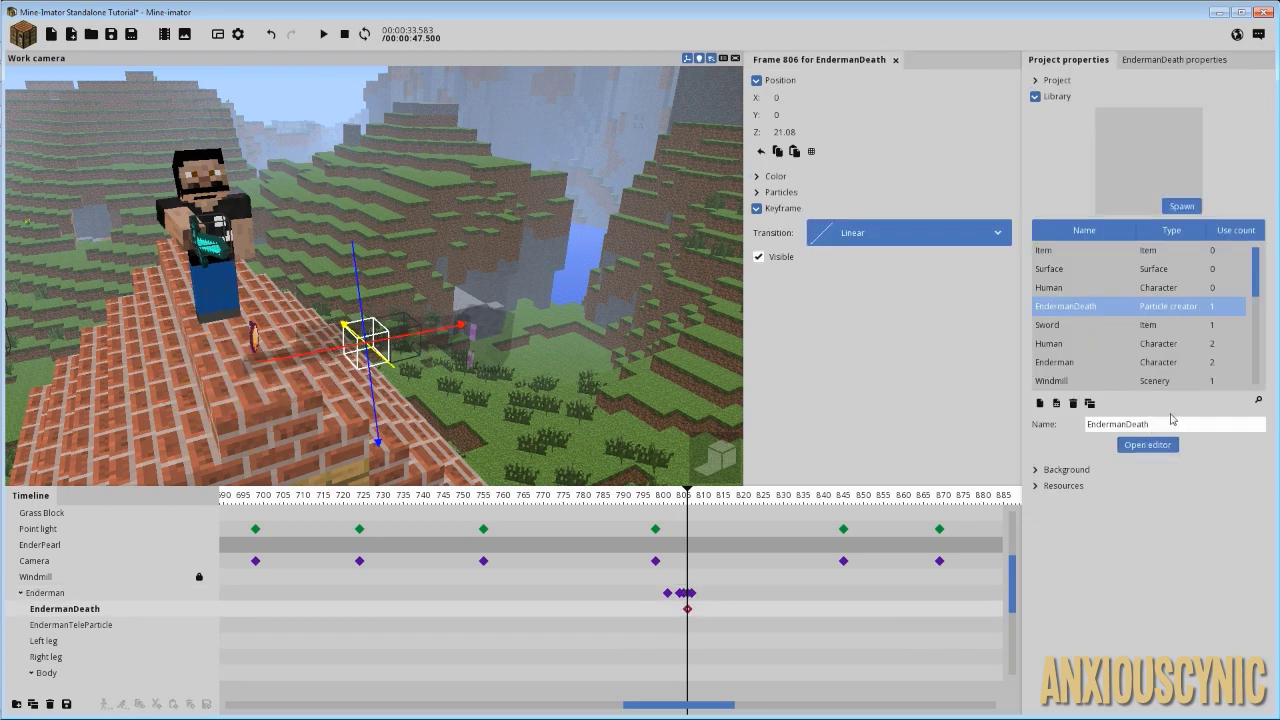
pyautogui.click(1150, 444)
pyautogui.moveTo(469, 218)
pyautogui.mouseDown()
pyautogui.moveTo(560, 290)
pyautogui.moveTo(469, 218)
pyautogui.mouseUp()
pyautogui.moveTo(469, 218); pyautogui.dragTo(465, 238, button='right')
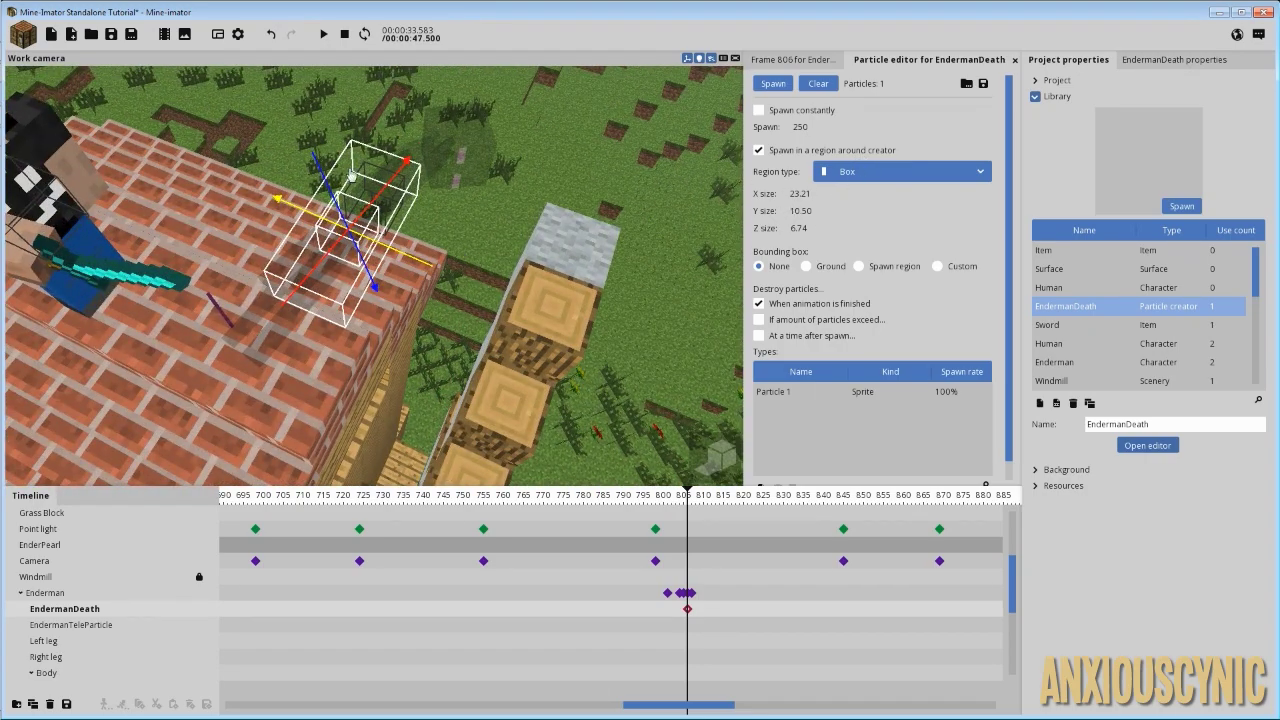
pyautogui.moveTo(361, 178); pyautogui.dragTo(361, 178, button='right')
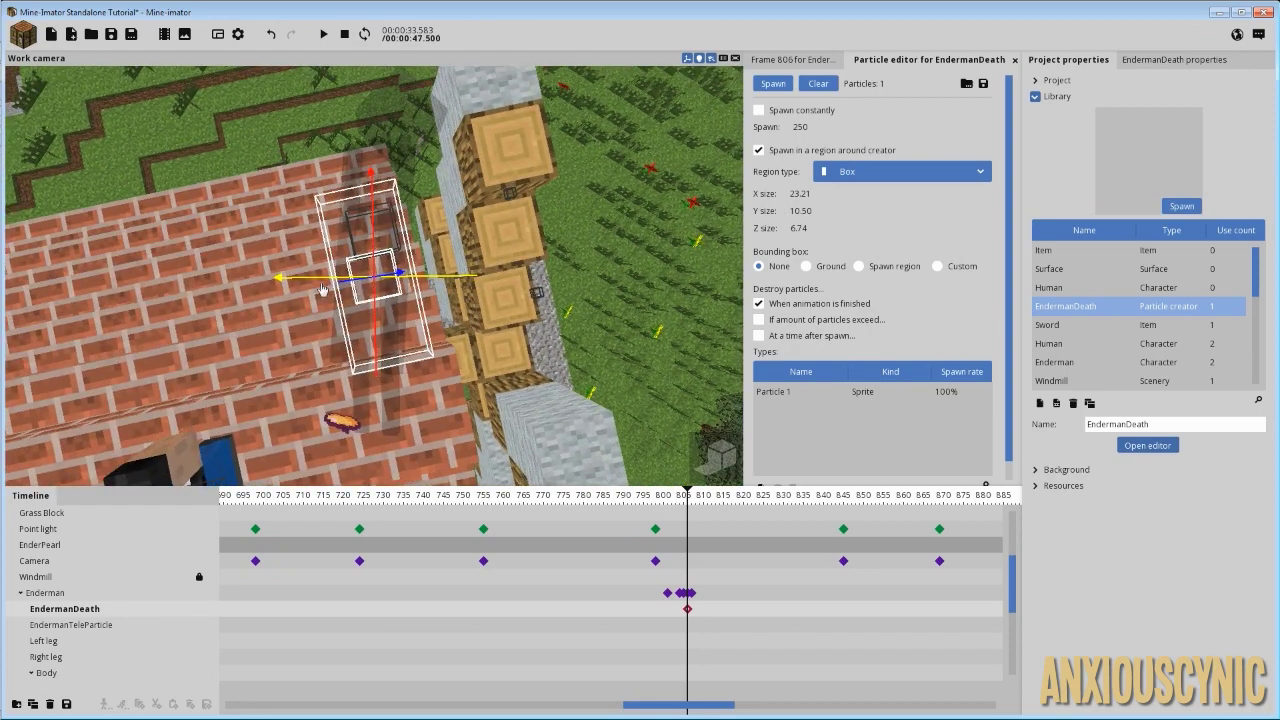
# Test-spawn the EndermanDeath particles twice from above the roof edge, clearing them after each burst.
pyautogui.moveTo(504, 176); pyautogui.dragTo(530, 200, button='right')
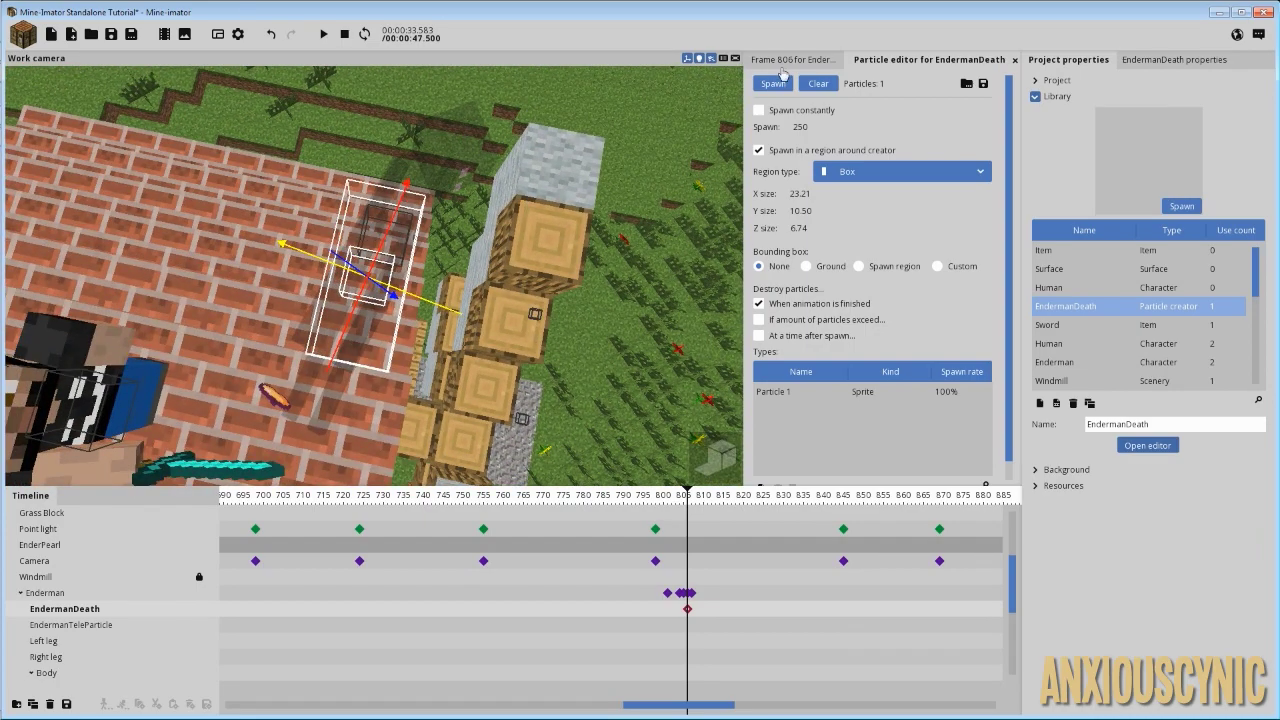
pyautogui.click(781, 82)
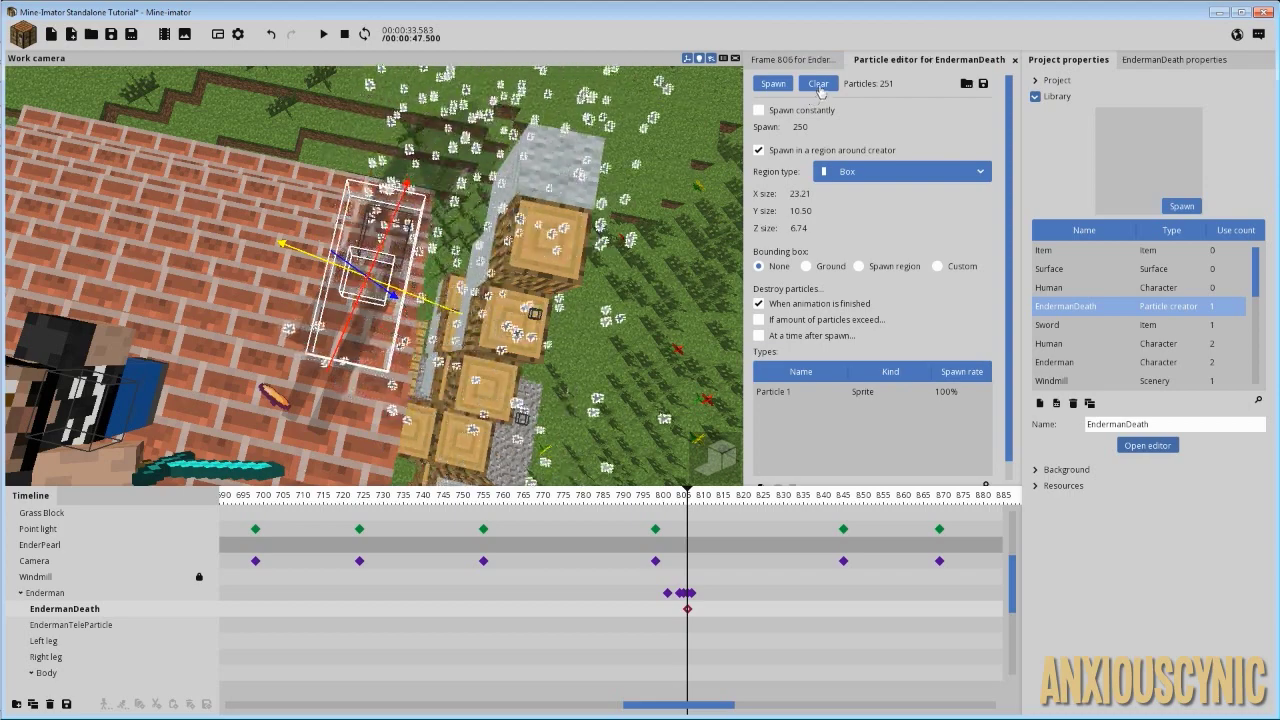
pyautogui.click(819, 86)
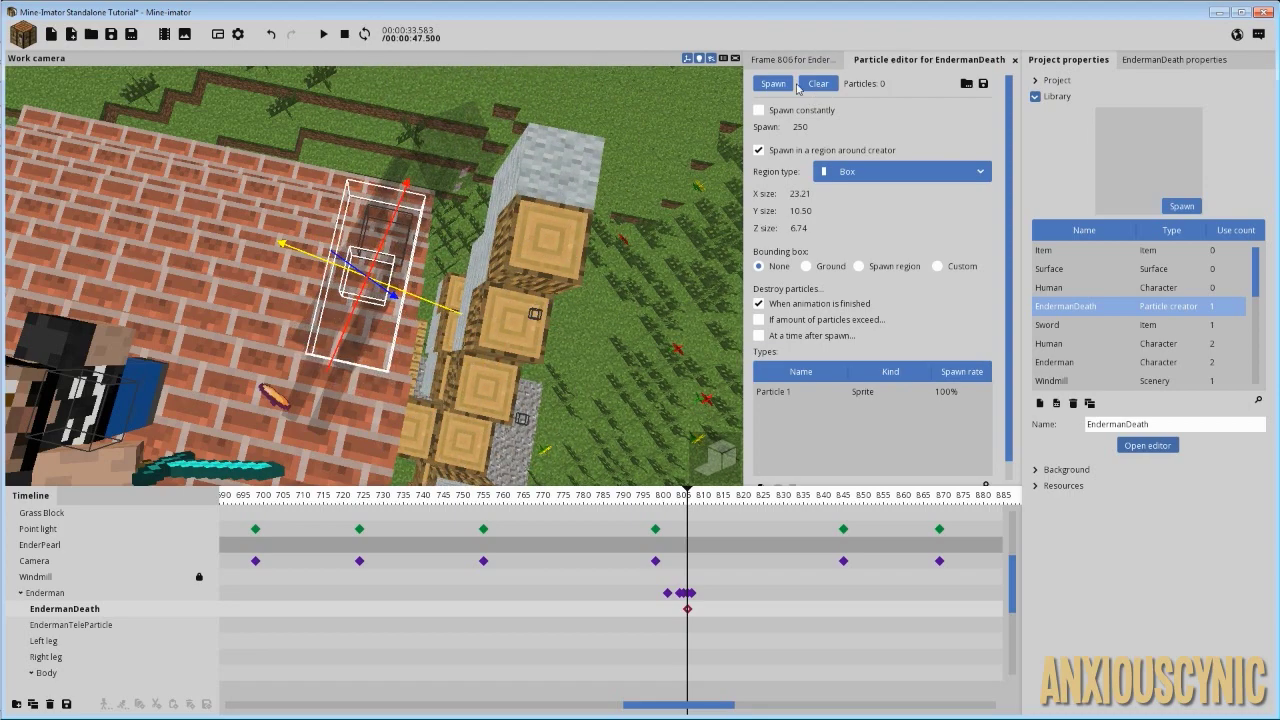
pyautogui.click(780, 84)
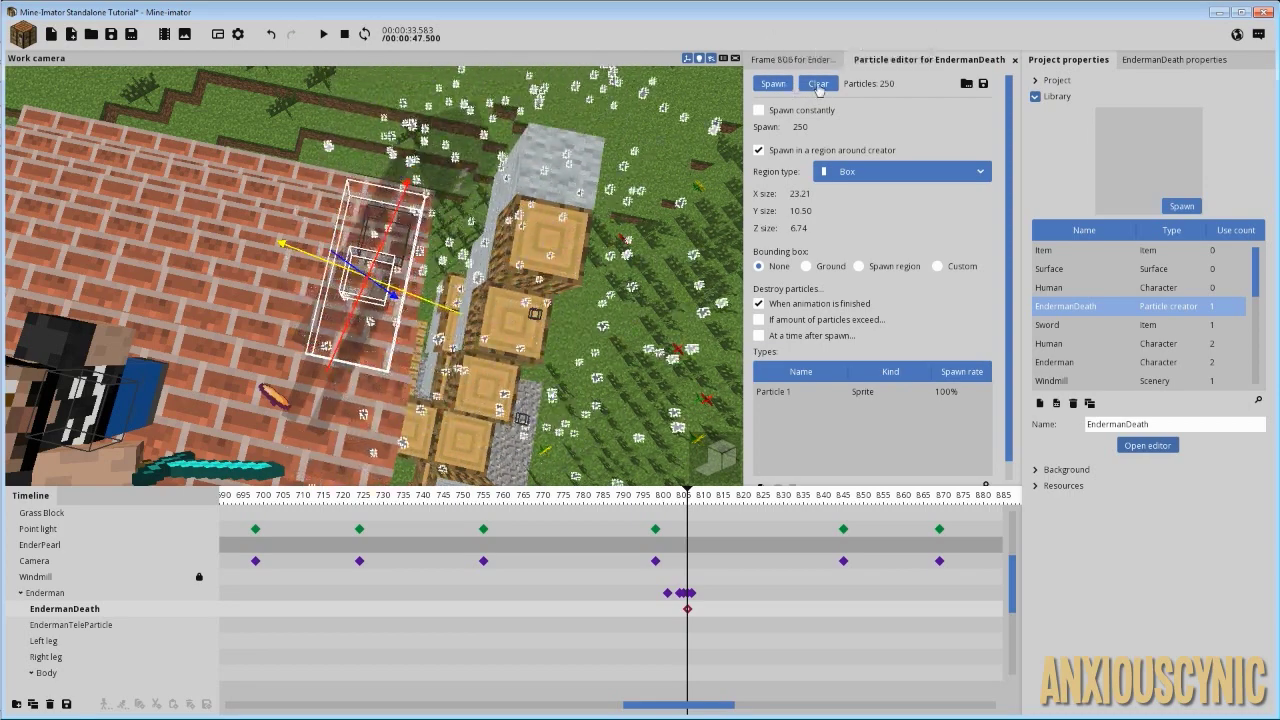
pyautogui.click(819, 90)
# Examine the EndermanDeath box spawn region from several angles and compare it with the Enderman's fallen body at frame 805.
pyautogui.moveTo(537, 239); pyautogui.dragTo(420, 150)
pyautogui.moveTo(200, 318); pyautogui.dragTo(302, 391)
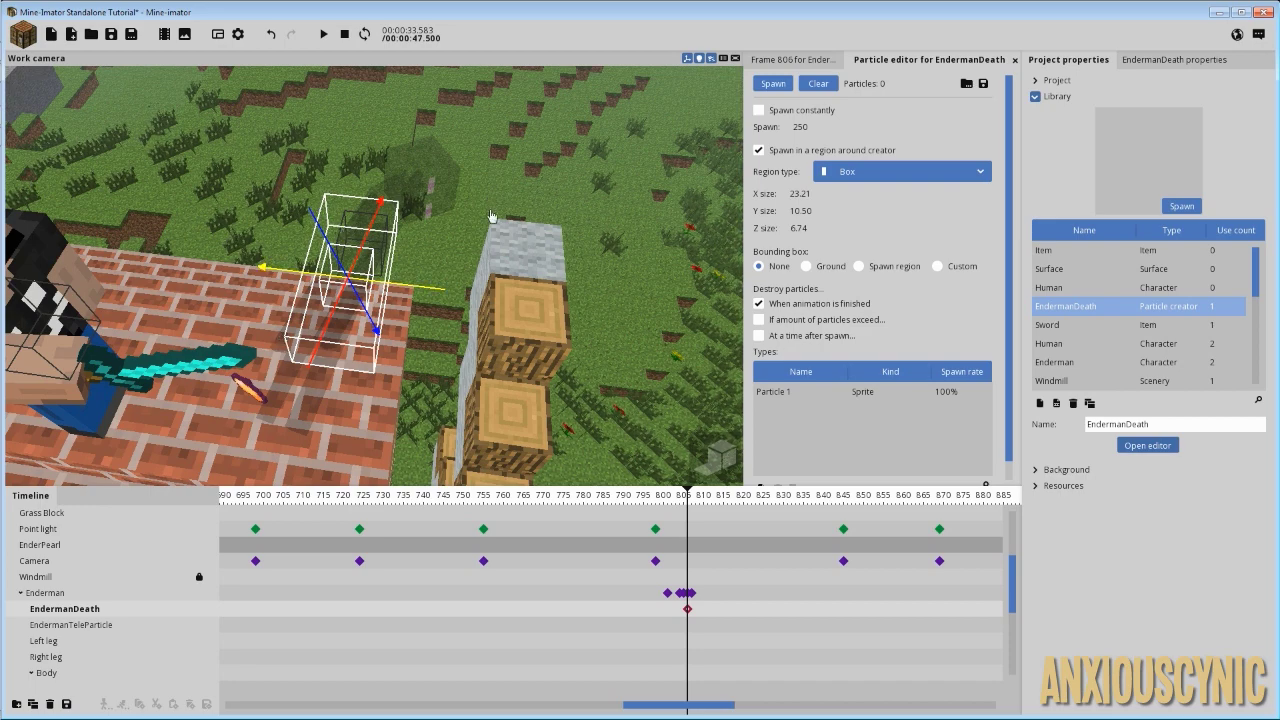
pyautogui.moveTo(497, 233); pyautogui.dragTo(494, 236, button='right')
pyautogui.moveTo(530, 288); pyautogui.dragTo(530, 288, button='right')
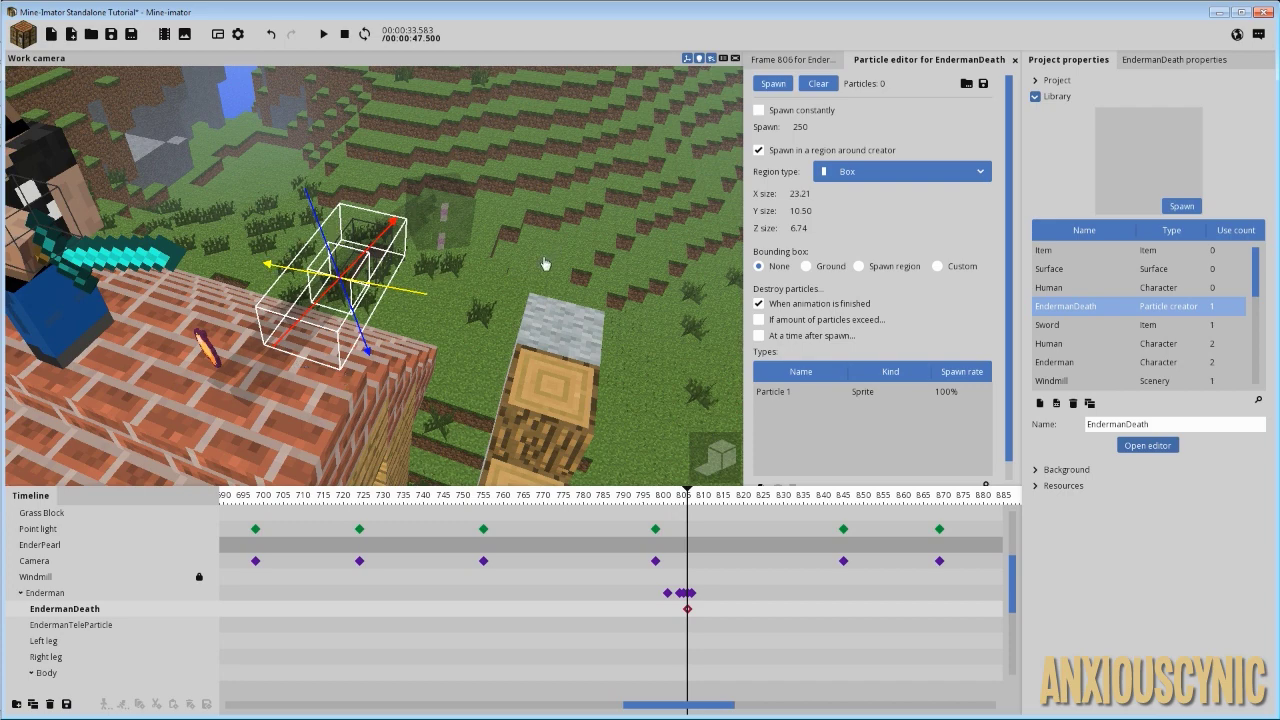
pyautogui.moveTo(548, 259); pyautogui.dragTo(548, 259, button='right')
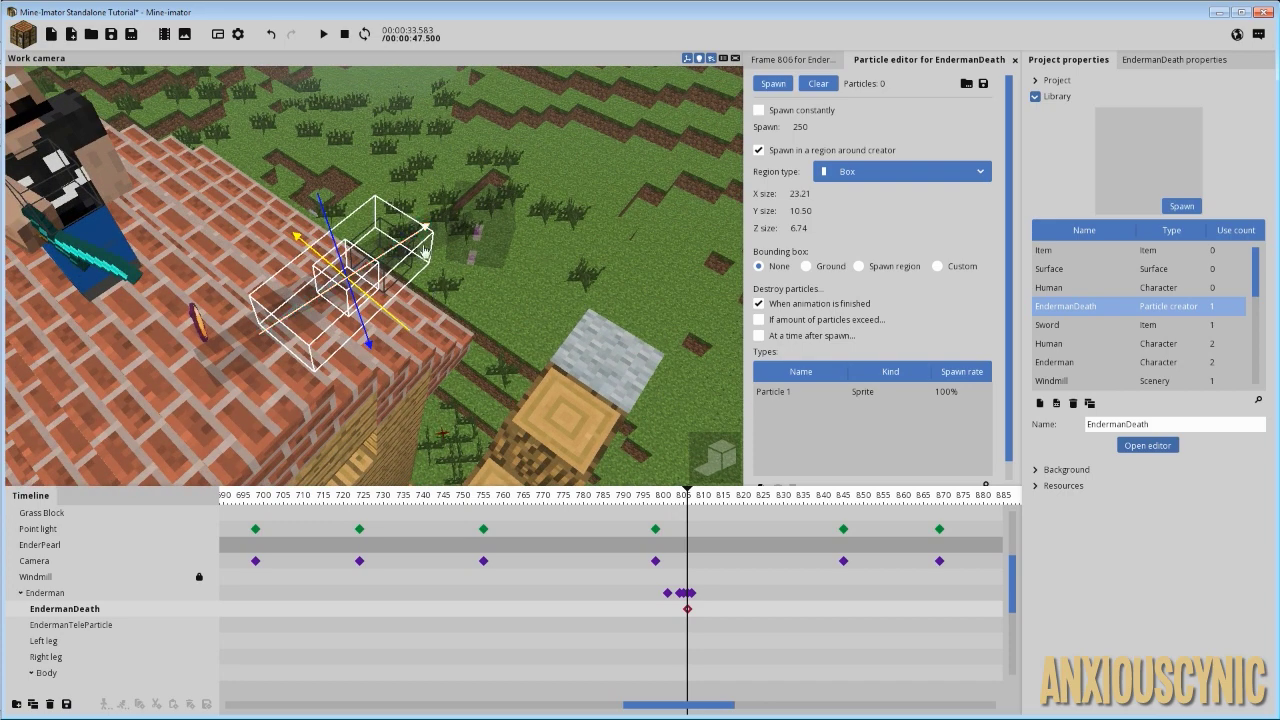
pyautogui.click(698, 497)
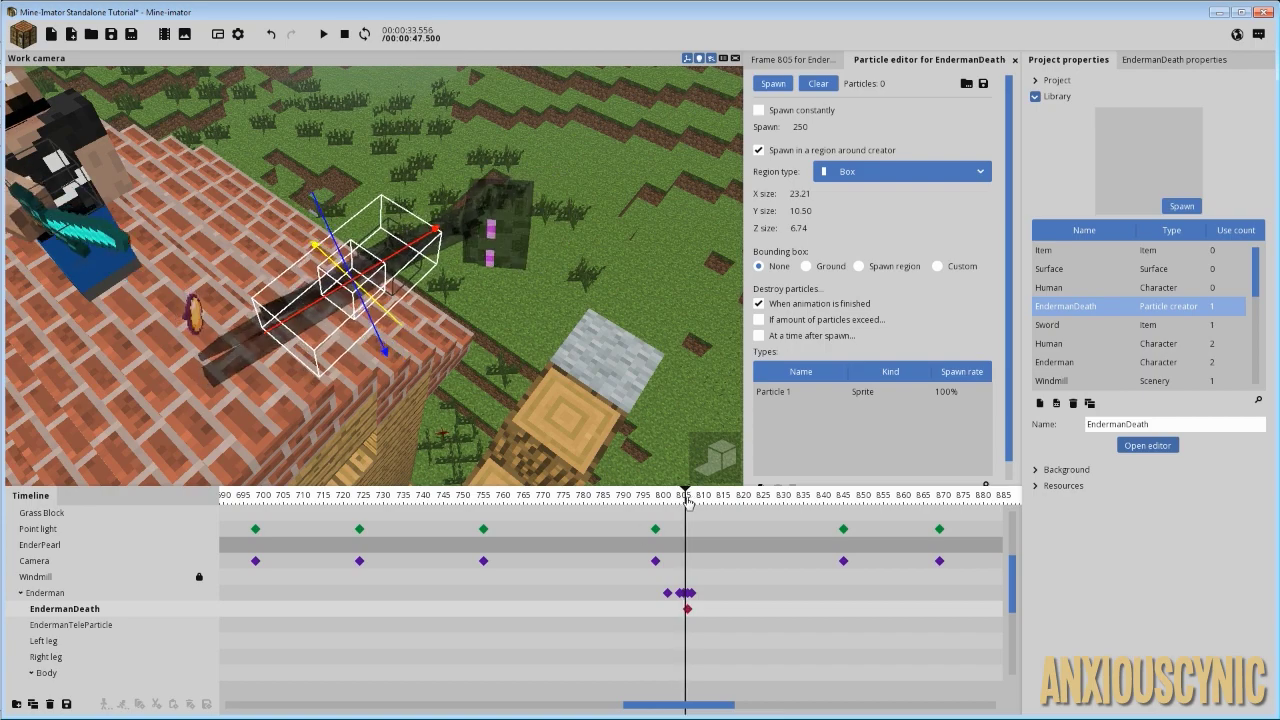
pyautogui.moveTo(699, 499)
pyautogui.mouseDown()
pyautogui.moveTo(685, 501)
pyautogui.moveTo(700, 500)
pyautogui.mouseUp()
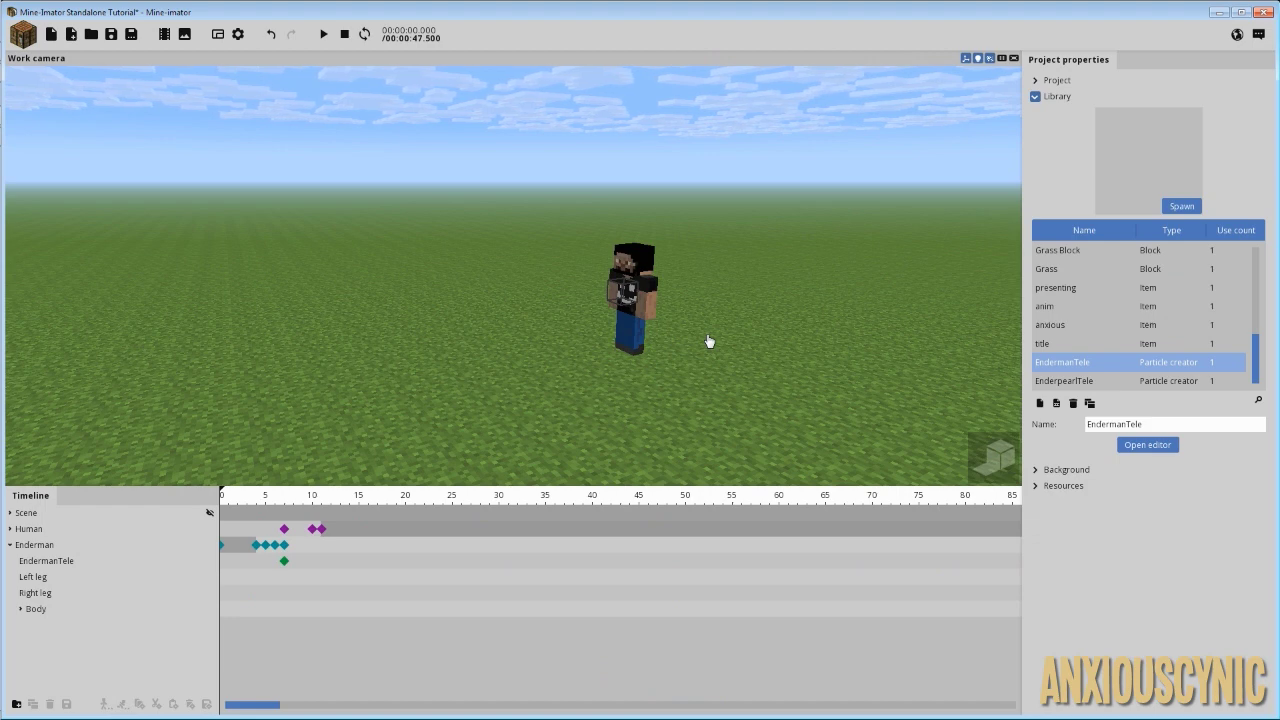
# Play the Human and Enderman teleport animation from frame 0 to review the effect, and return to the start.
pyautogui.press('space')
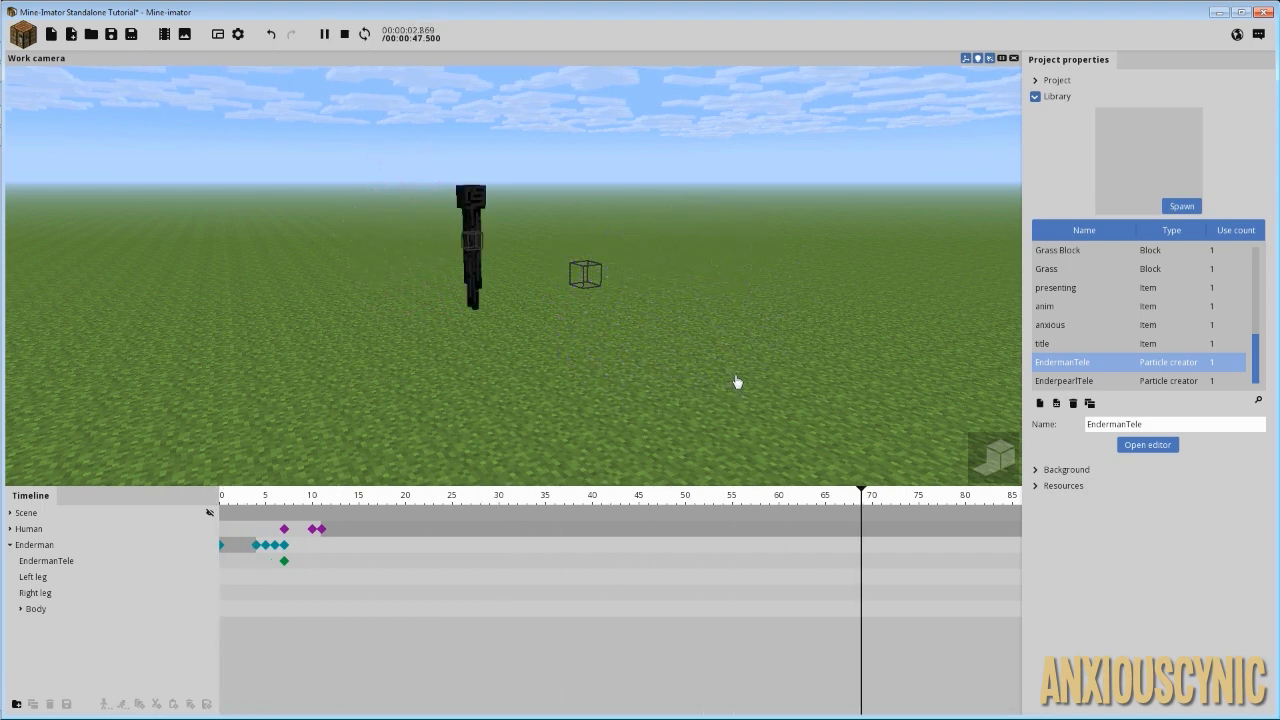
pyautogui.press('space')
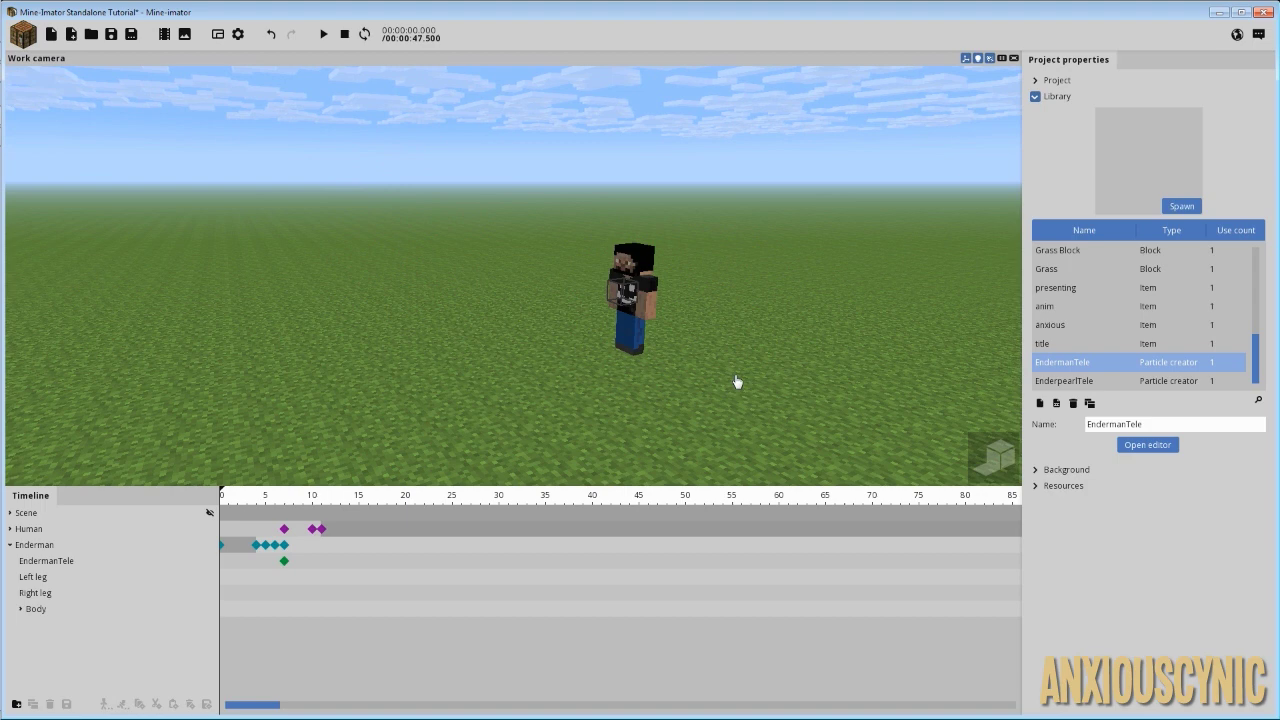